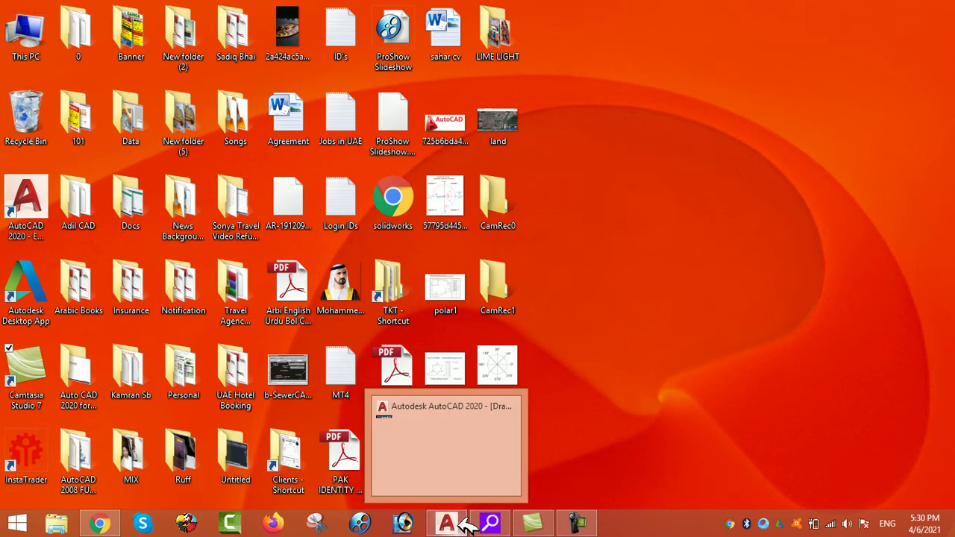
# - Switch to AutoCAD and draw a small rectangle in the empty space to the left of the hatched plot
pyautogui.click(462, 524)
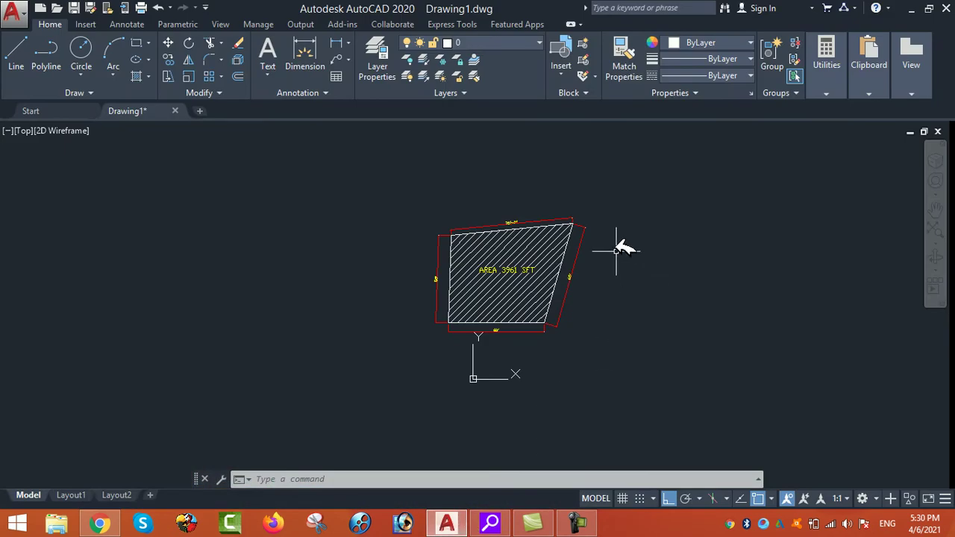
pyautogui.scroll(2, 605, 227)
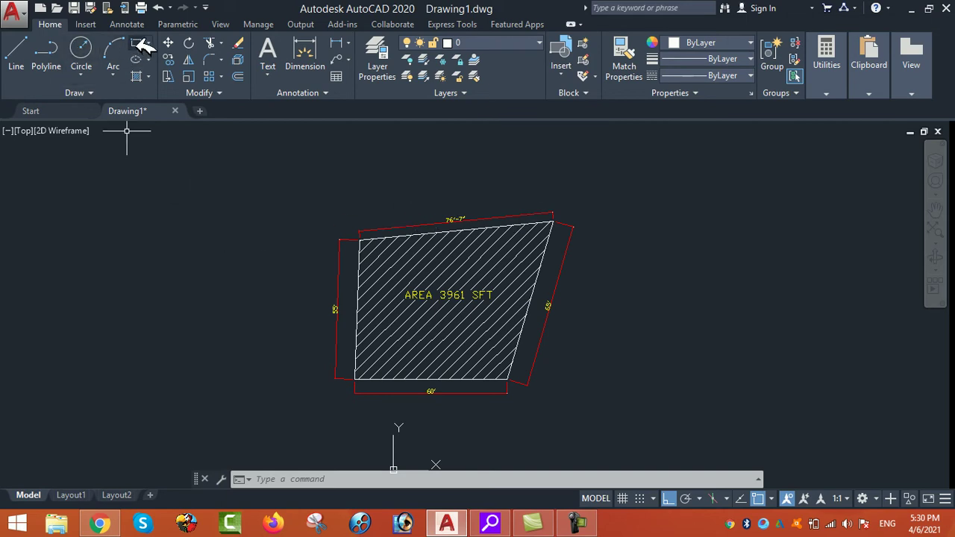
pyautogui.click(126, 235)
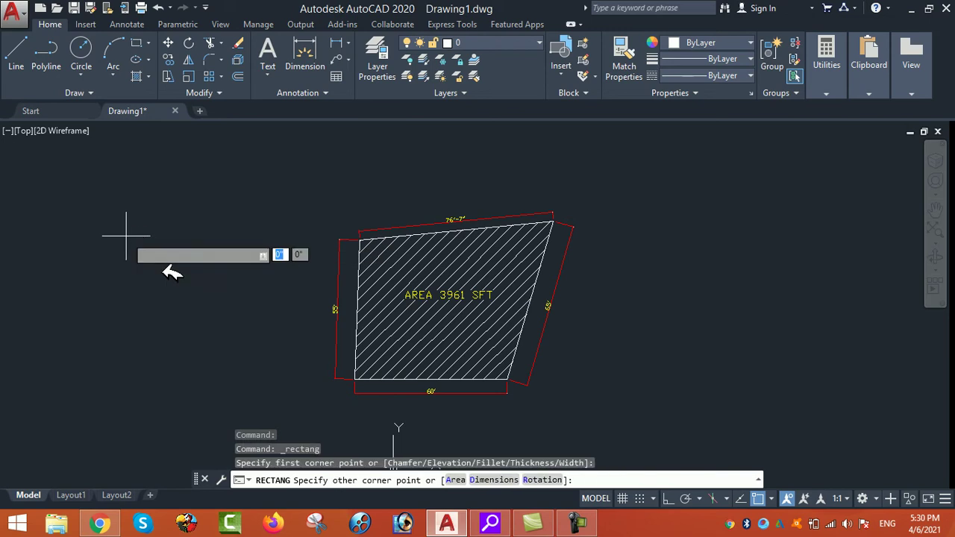
pyautogui.click(192, 288)
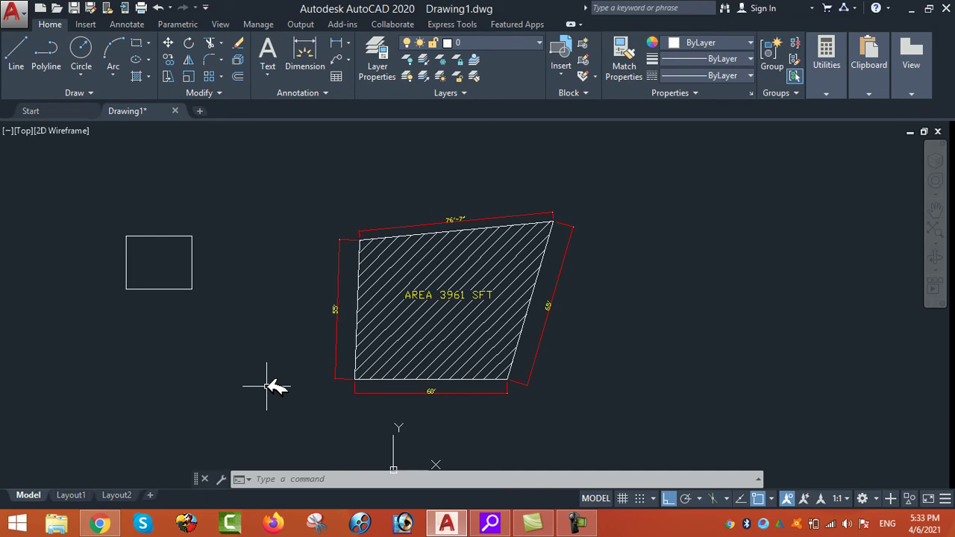
# - Open the land image from the desktop and enlarge it to 131% around the red-outlined plot
pyautogui.click(922, 7)
pyautogui.click(502, 131)
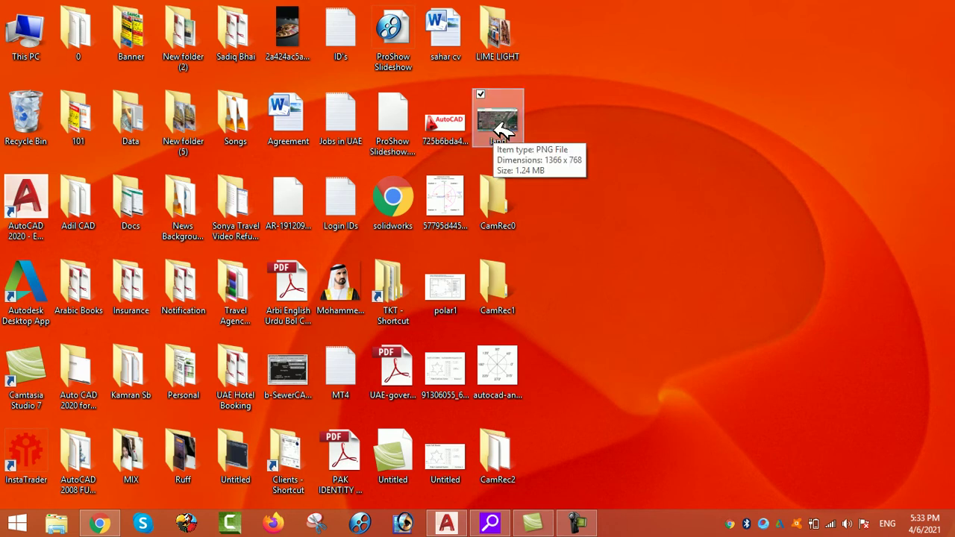
pyautogui.doubleClick(502, 131)
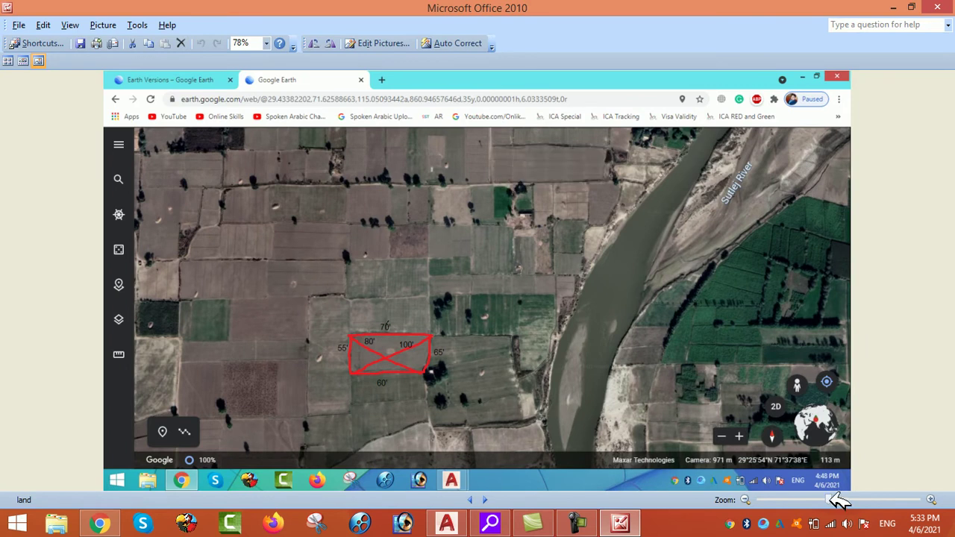
pyautogui.moveTo(830, 500); pyautogui.dragTo(848, 501)
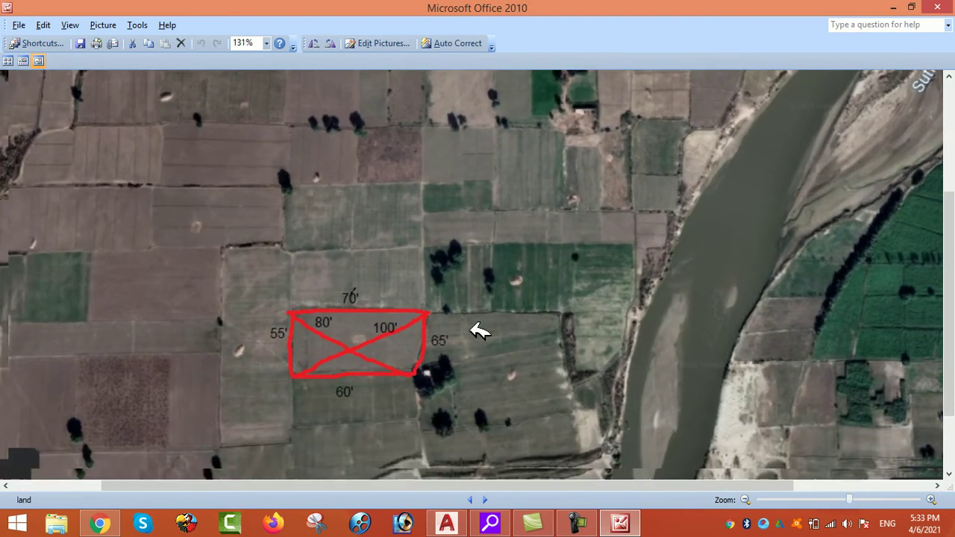
pyautogui.moveTo(480, 331); pyautogui.dragTo(503, 279)
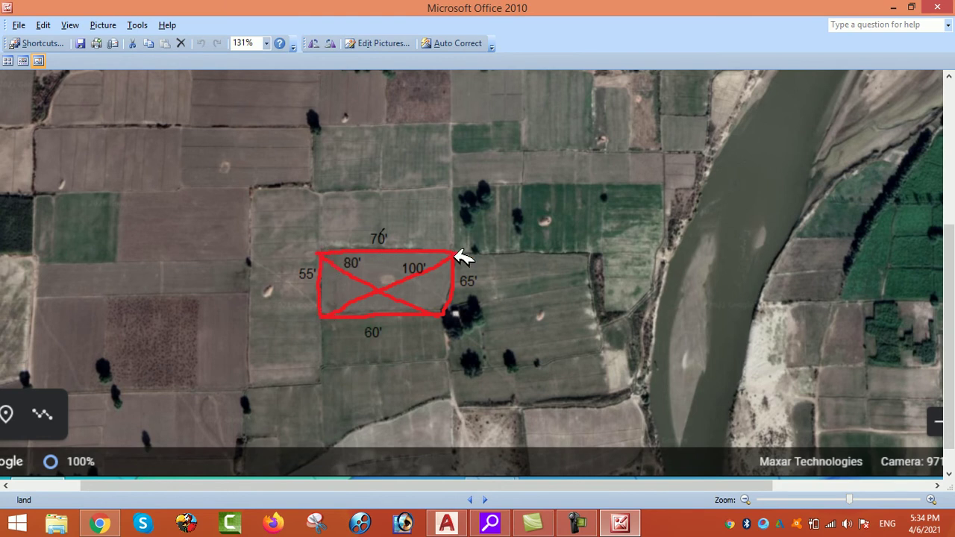
# - Examine the side and diagonal lengths marked on the red-outlined plot in the land image
pyautogui.click(576, 524)
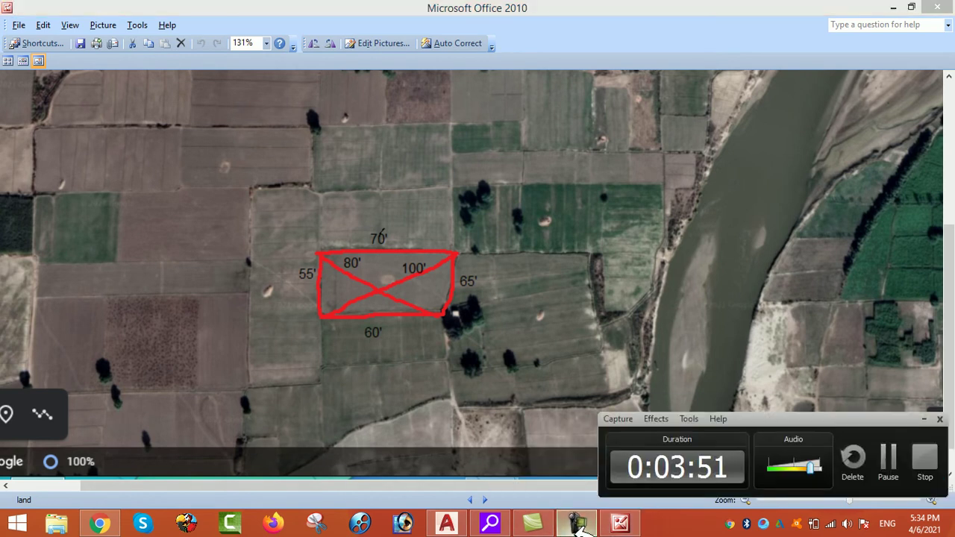
pyautogui.click(577, 524)
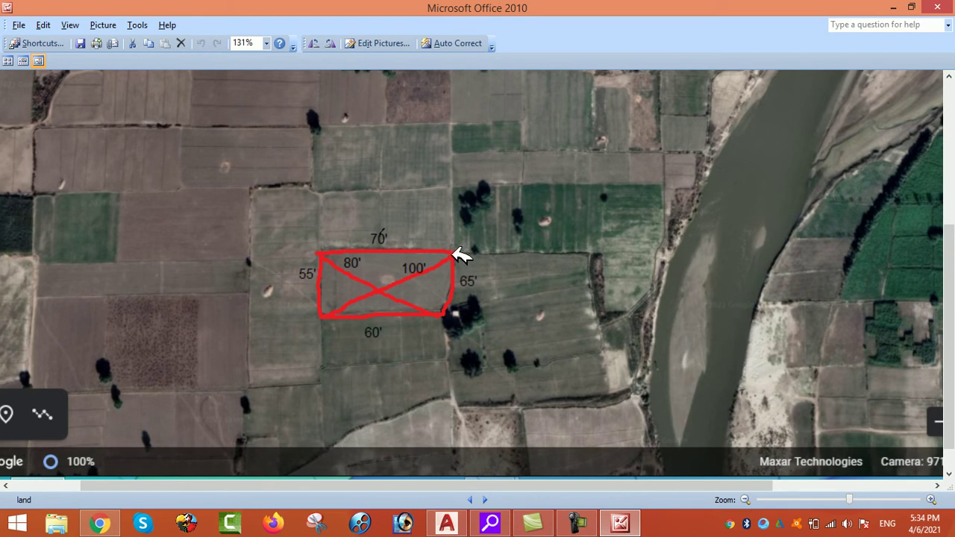
pyautogui.scroll(3, 488, 335)
pyautogui.moveTo(498, 309); pyautogui.dragTo(561, 239)
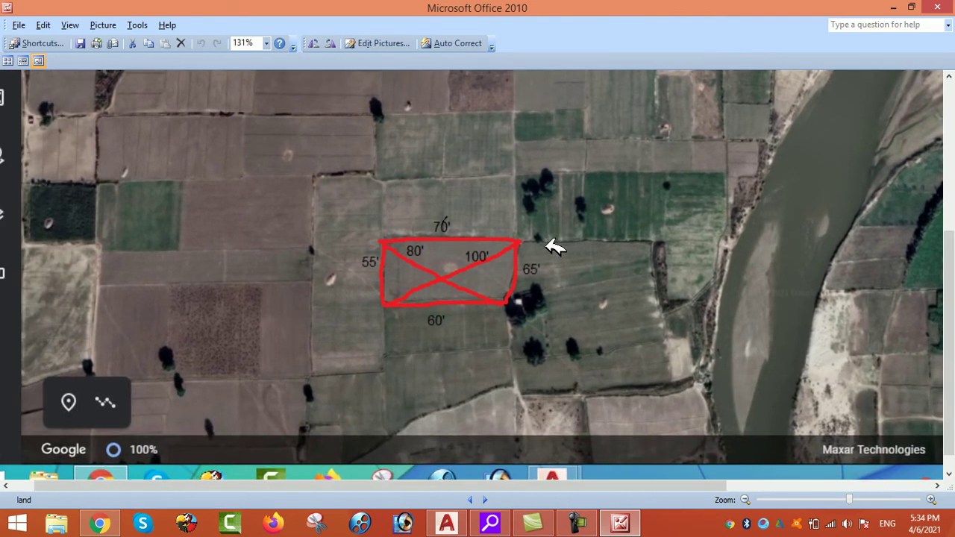
pyautogui.moveTo(564, 277); pyautogui.dragTo(544, 279)
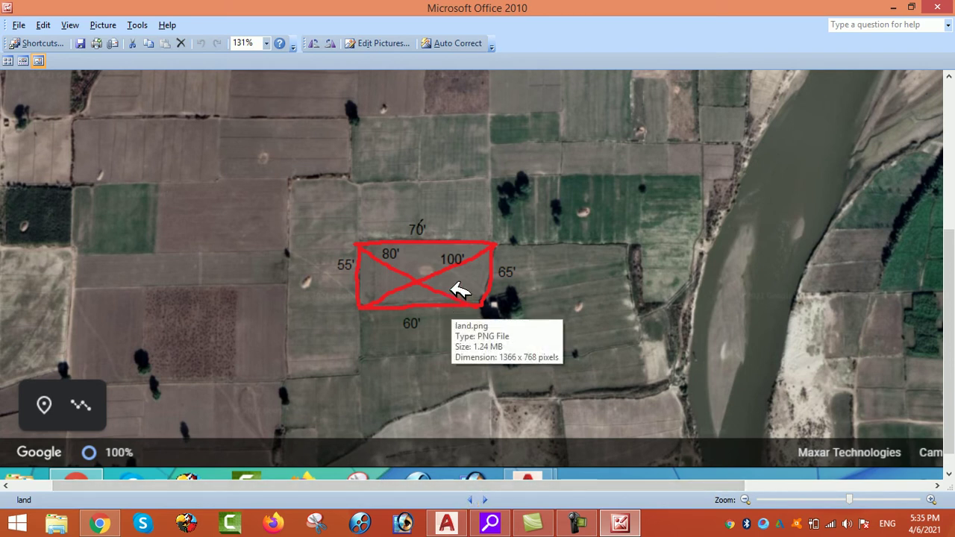
pyautogui.moveTo(464, 288); pyautogui.dragTo(440, 291)
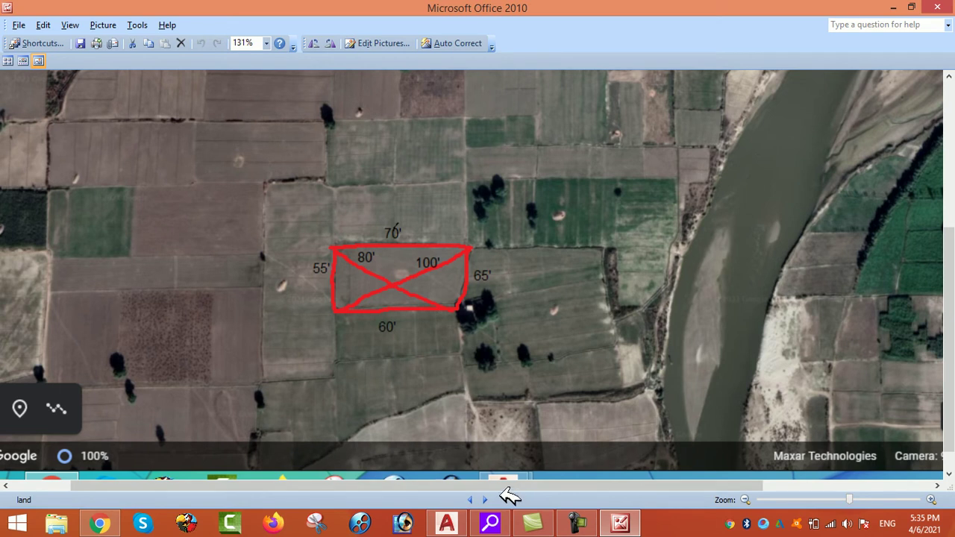
# - Switch back to AutoCAD and inspect the hatched plot's area label and side dimensions
pyautogui.click(446, 523)
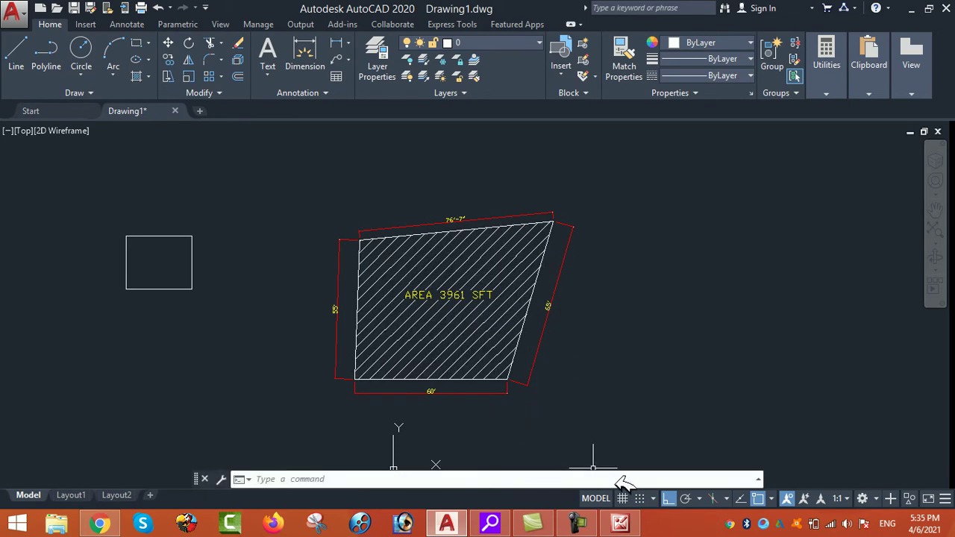
pyautogui.scroll(4, 464, 292)
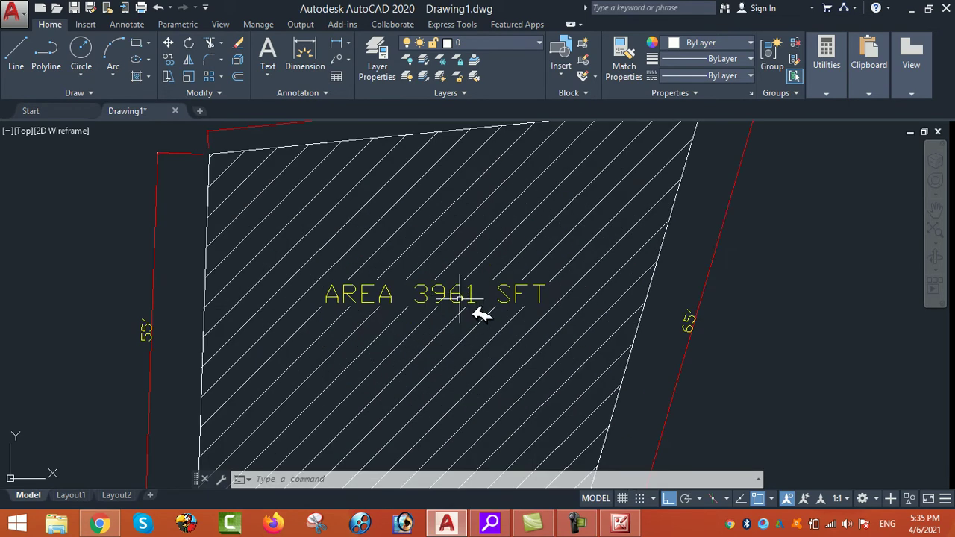
pyautogui.scroll(-2, 478, 319)
pyautogui.scroll(-2, 486, 313)
pyautogui.scroll(3, 488, 311)
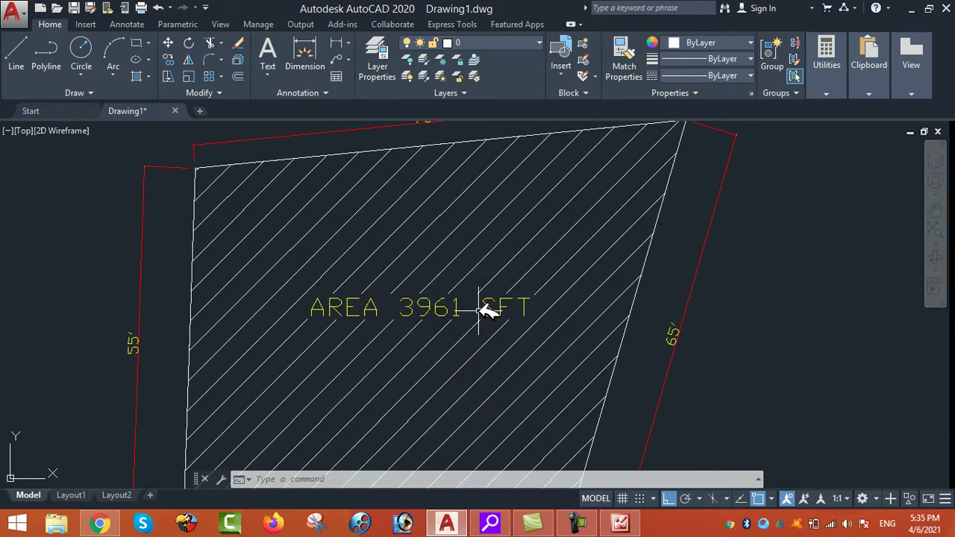
pyautogui.scroll(-2, 488, 311)
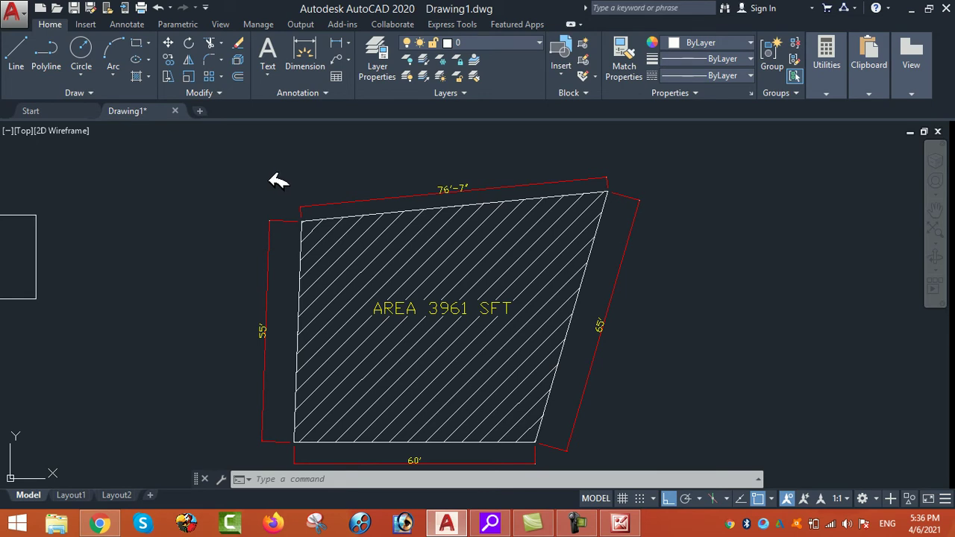
# - Open the QuickCalc calculator beside the hatched plot and recheck the plot measurements in the land image
pyautogui.hotkey('ctrl', '8')
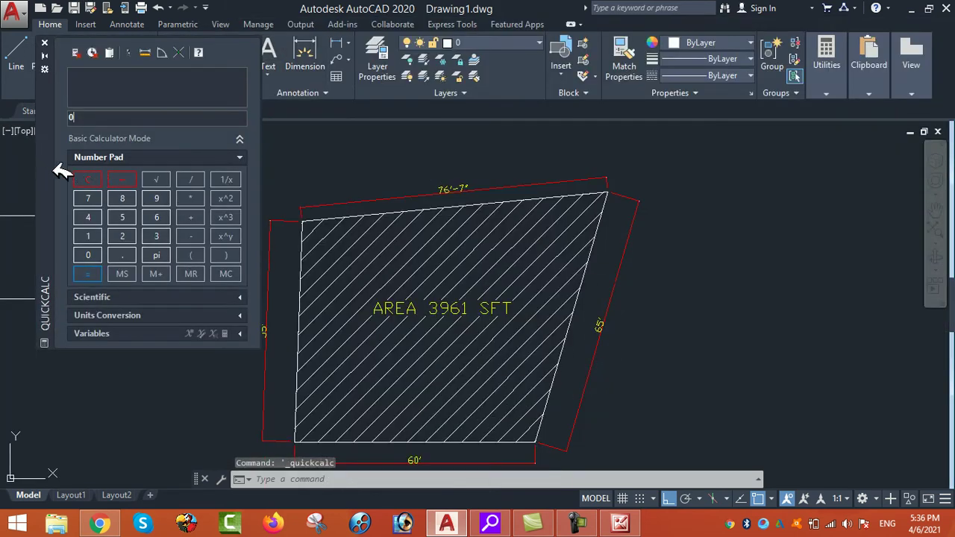
pyautogui.moveTo(64, 169)
pyautogui.mouseDown()
pyautogui.moveTo(639, 292)
pyautogui.moveTo(716, 284)
pyautogui.mouseUp()
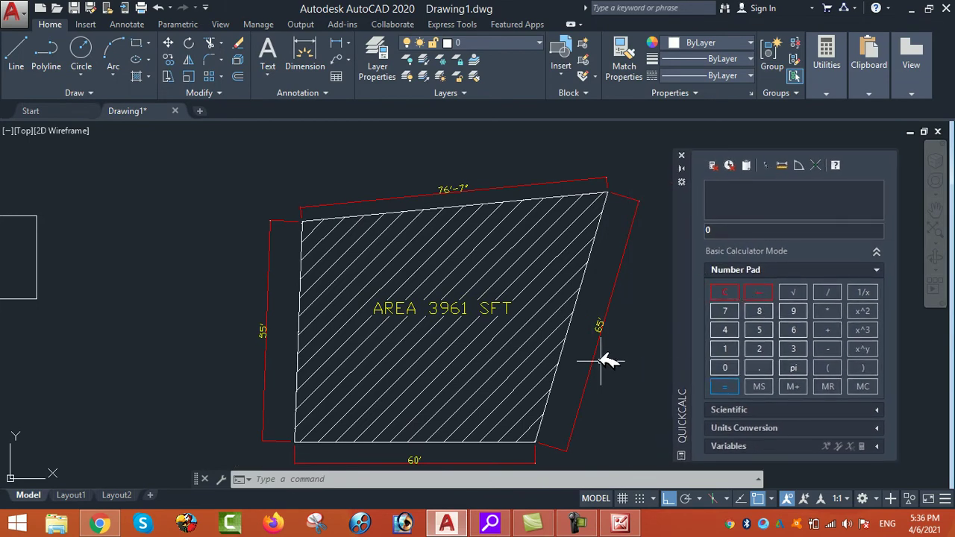
pyautogui.click(620, 523)
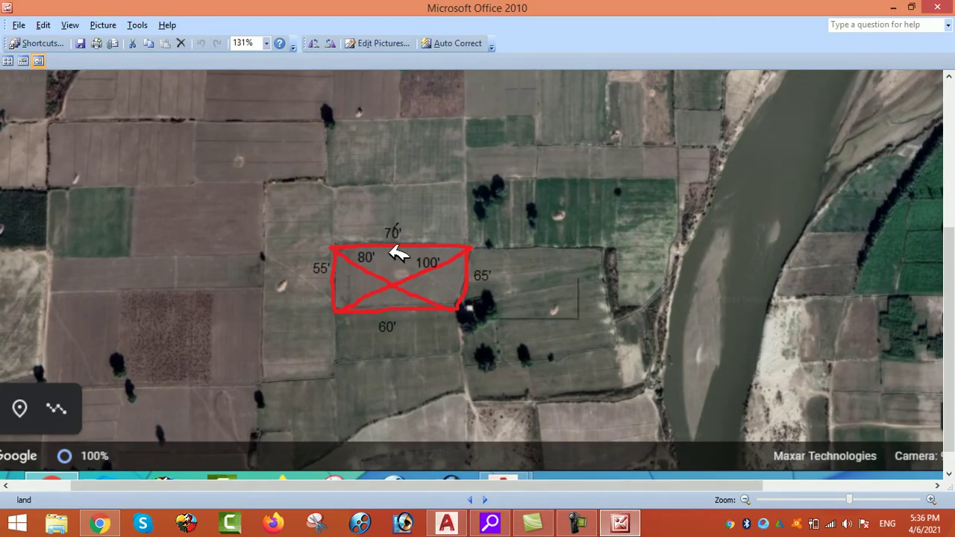
pyautogui.click(448, 523)
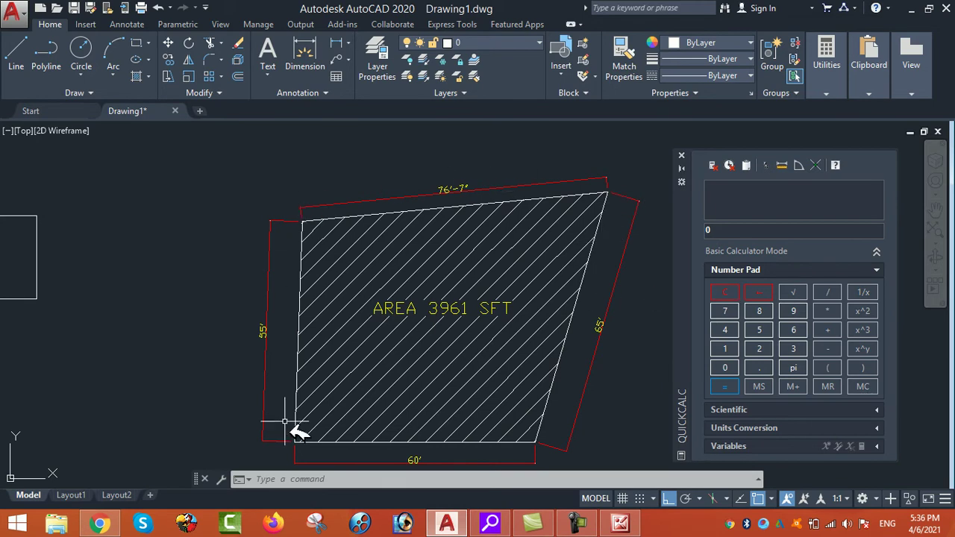
# - Calculate 3961/272.25 to convert the plot's square-foot area, and close the calculator
pyautogui.click(796, 344)
pyautogui.click(795, 311)
pyautogui.click(792, 330)
pyautogui.click(725, 348)
pyautogui.click(828, 292)
pyautogui.click(761, 346)
pyautogui.click(727, 311)
pyautogui.click(761, 347)
pyautogui.click(761, 367)
pyautogui.click(761, 348)
pyautogui.click(762, 329)
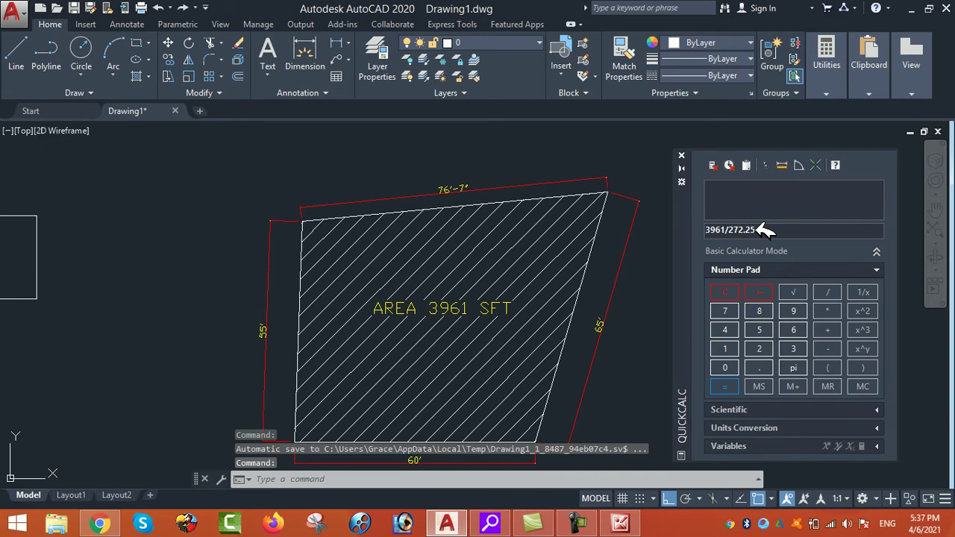
pyautogui.write('.25')
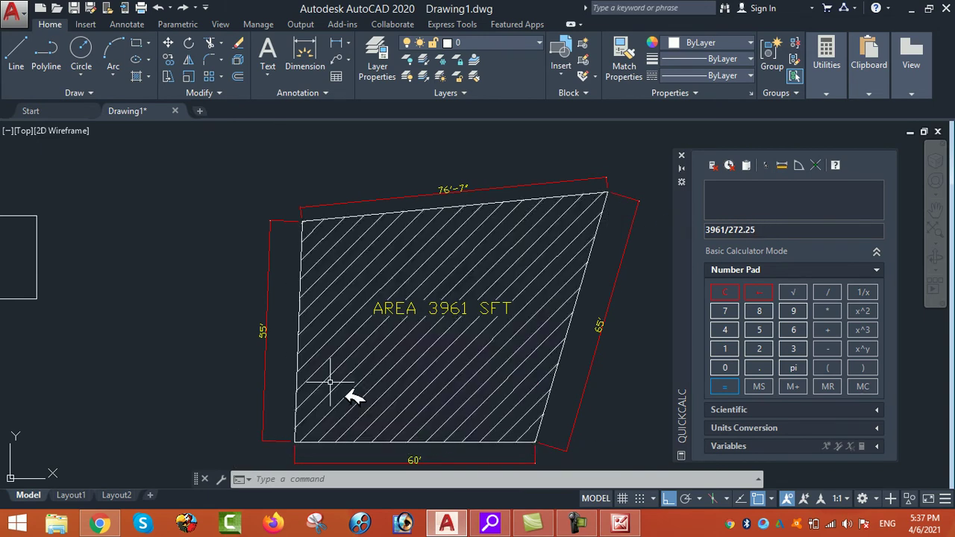
pyautogui.click(769, 230)
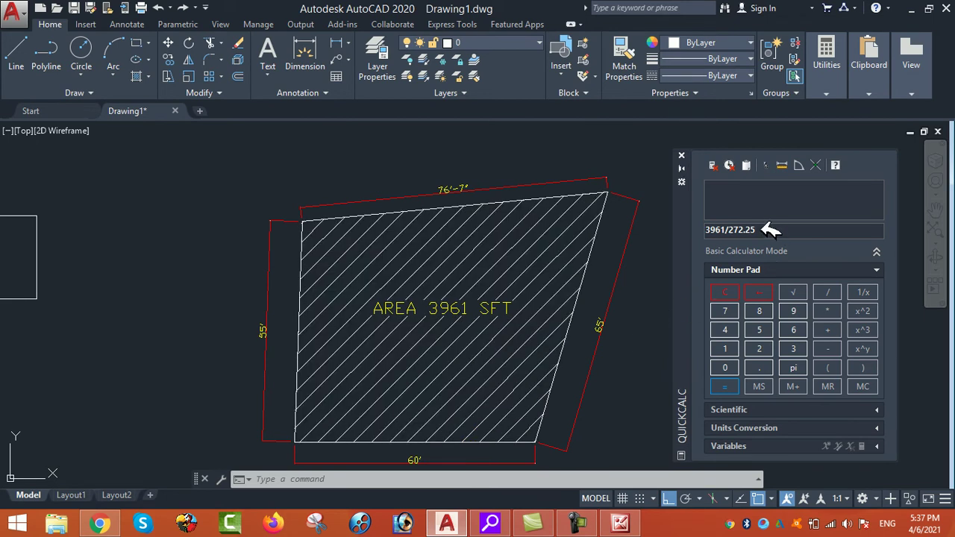
pyautogui.click(726, 386)
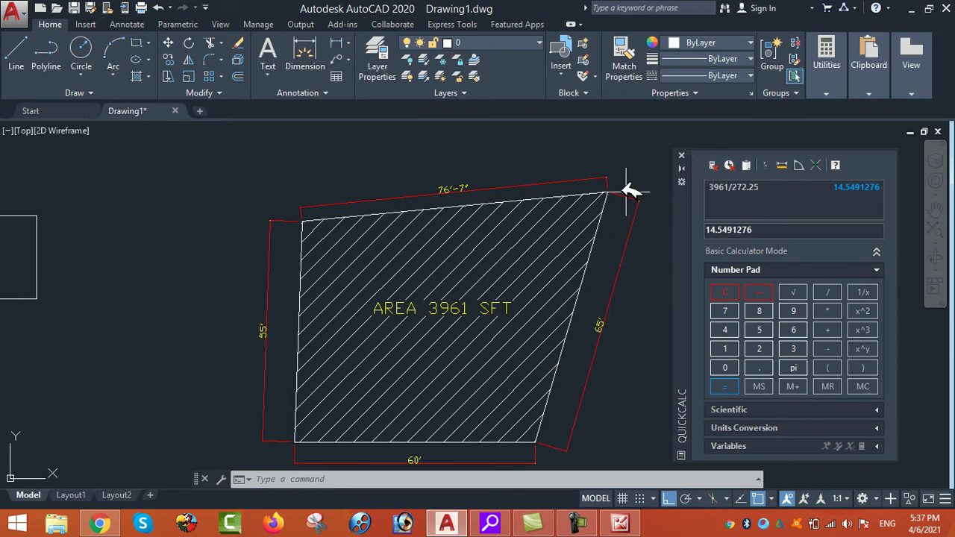
pyautogui.click(682, 156)
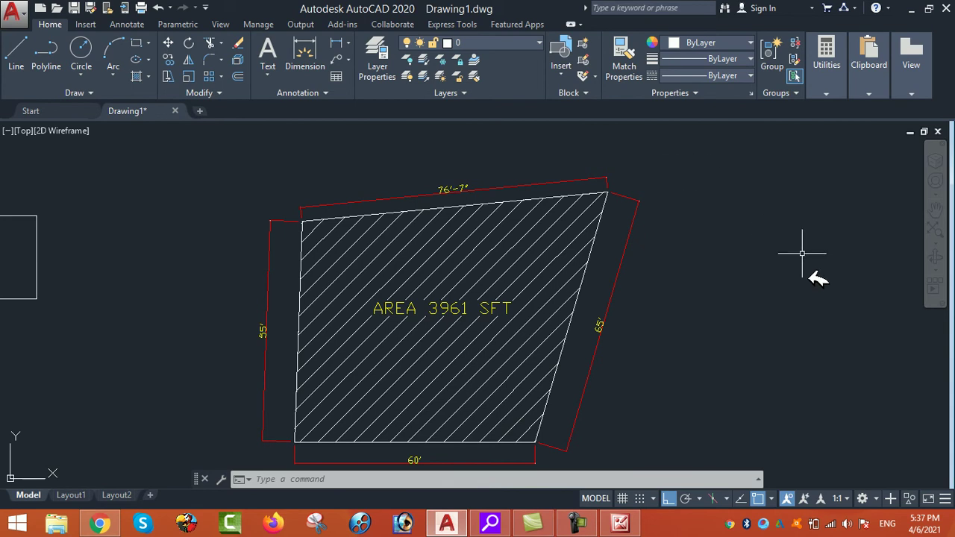
# - Review the whole drawing, check the plot's sides in the land image, and return to AutoCAD
pyautogui.scroll(-4, 747, 249)
pyautogui.scroll(2, 556, 271)
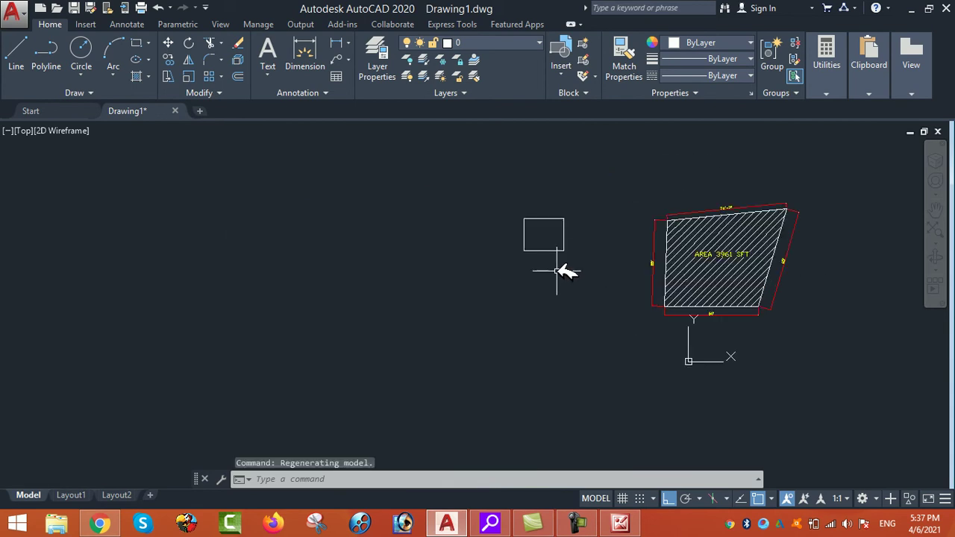
pyautogui.click(632, 523)
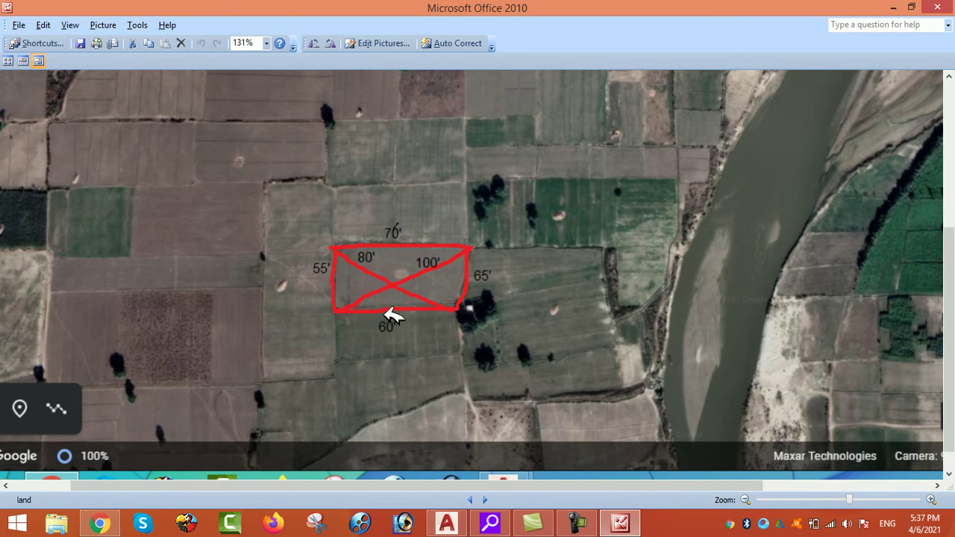
pyautogui.click(446, 522)
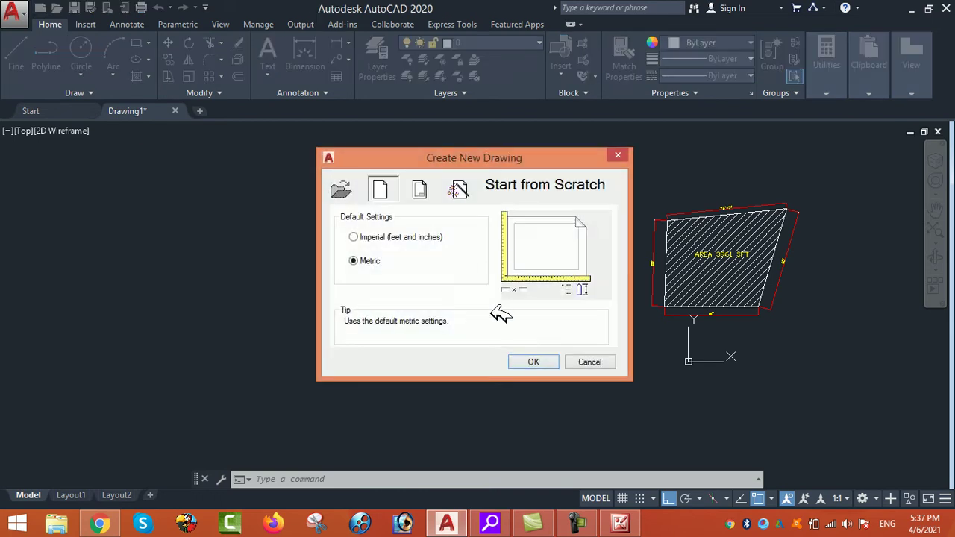
# - Create a new drawing from scratch with the Metric default settings
pyautogui.click(593, 363)
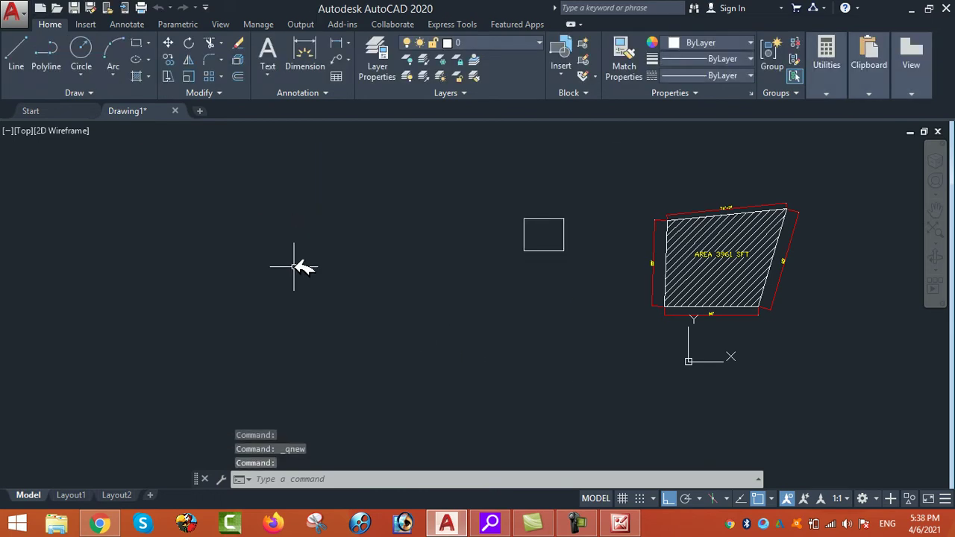
pyautogui.hotkey('ctrl', 'n')
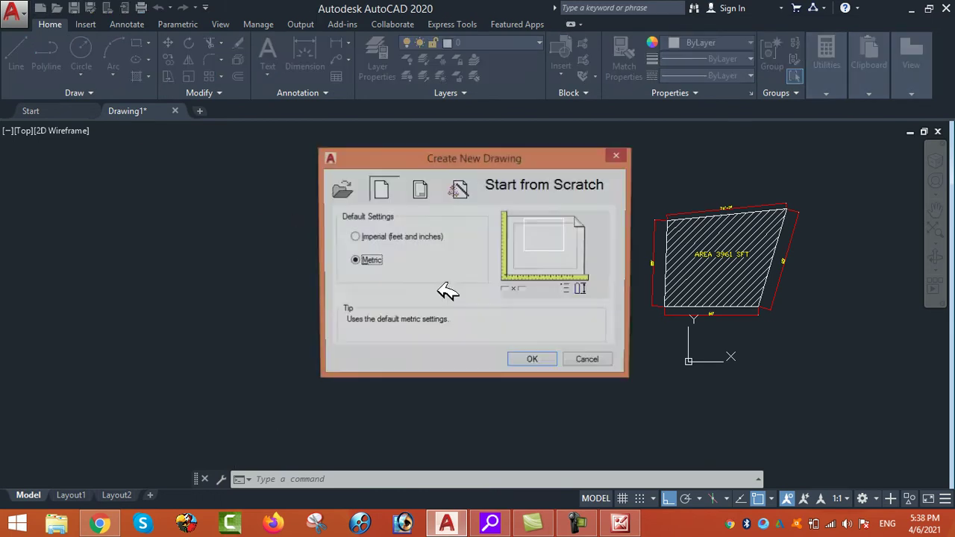
pyautogui.click(552, 361)
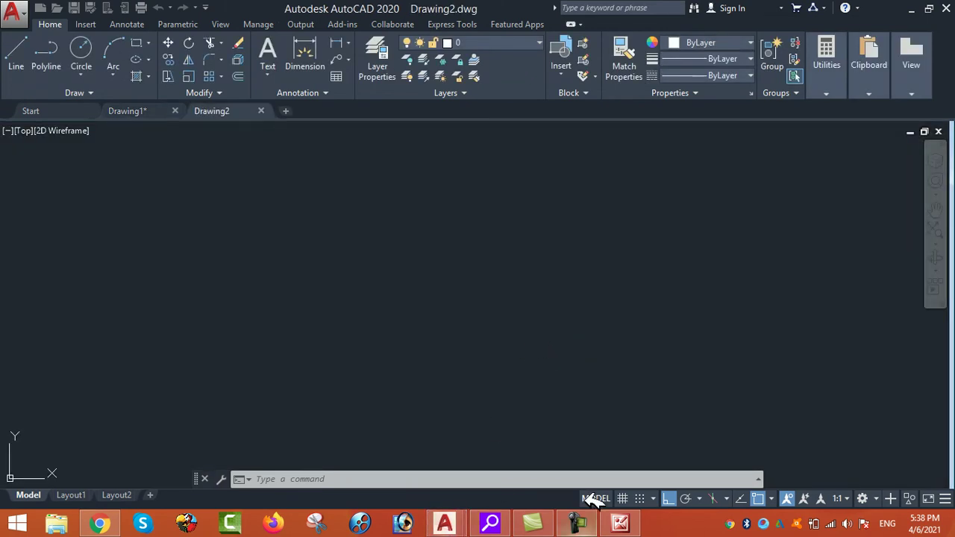
# - Consult the plot's side lengths in the land image and switch back to the empty Drawing2 in AutoCAD
pyautogui.click(625, 523)
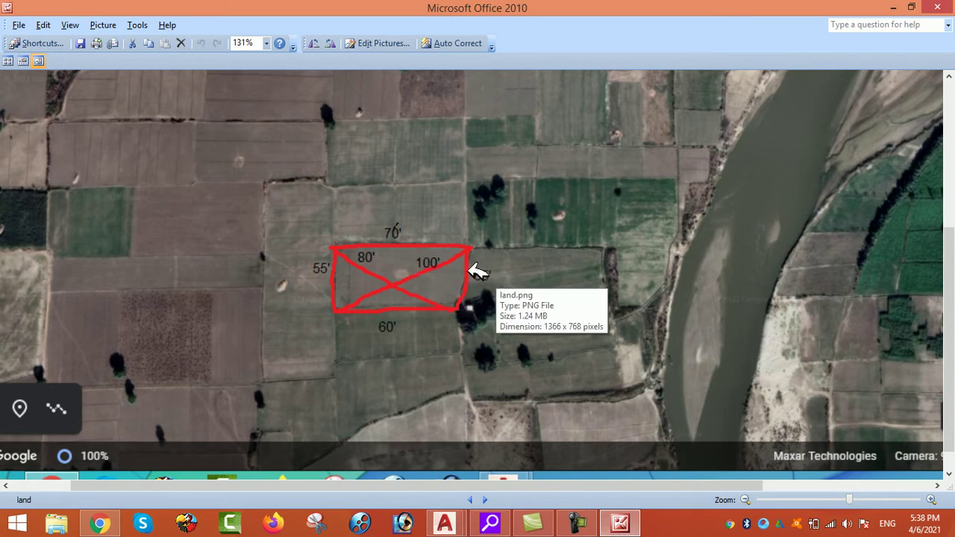
pyautogui.moveTo(447, 522)
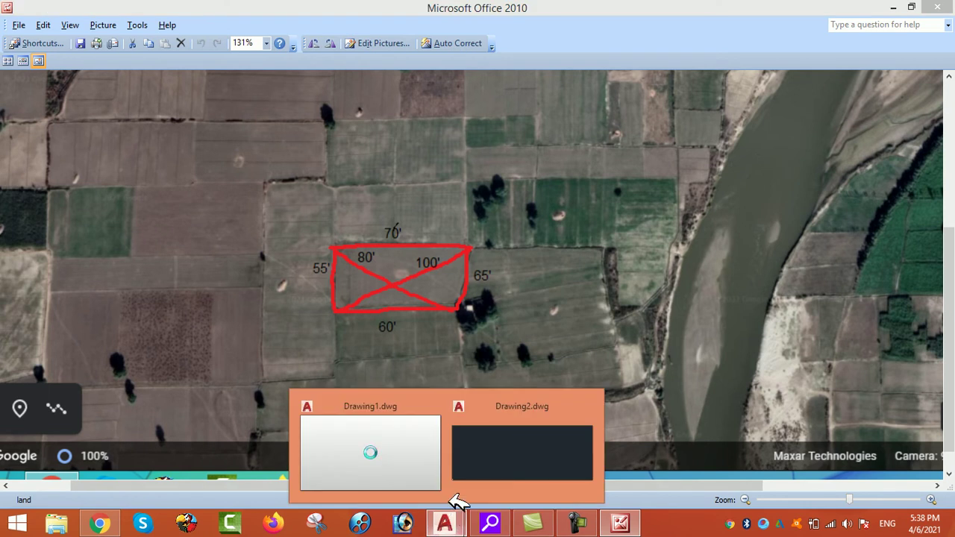
pyautogui.click(520, 446)
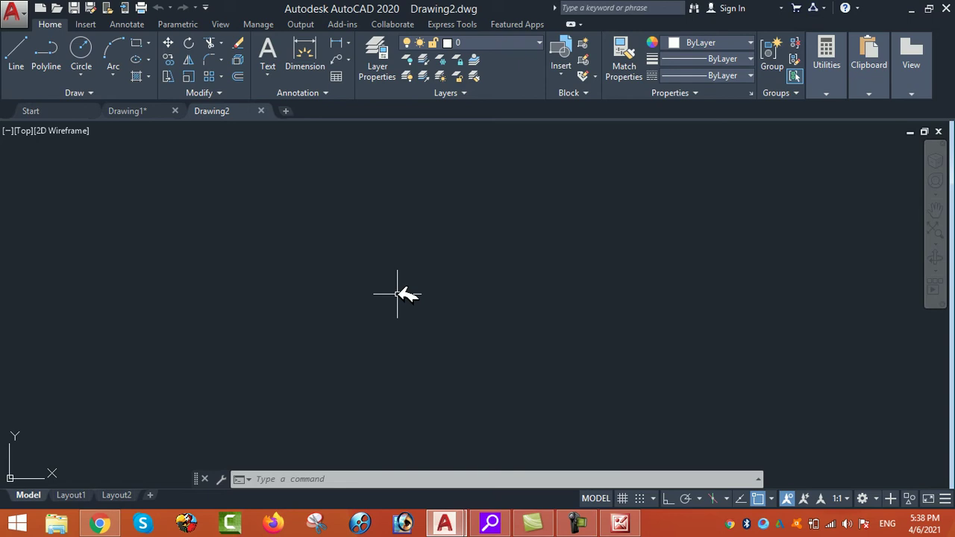
# - Set the drawing units to Engineering length with 0'-0.000" precision and inches as the insertion scale
pyautogui.write('u')
pyautogui.press('Return')
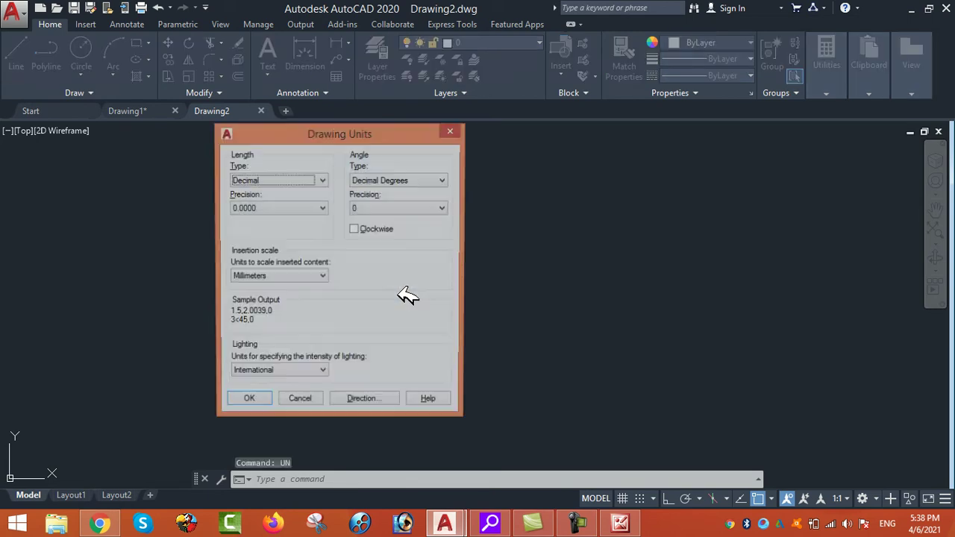
pyautogui.click(325, 179)
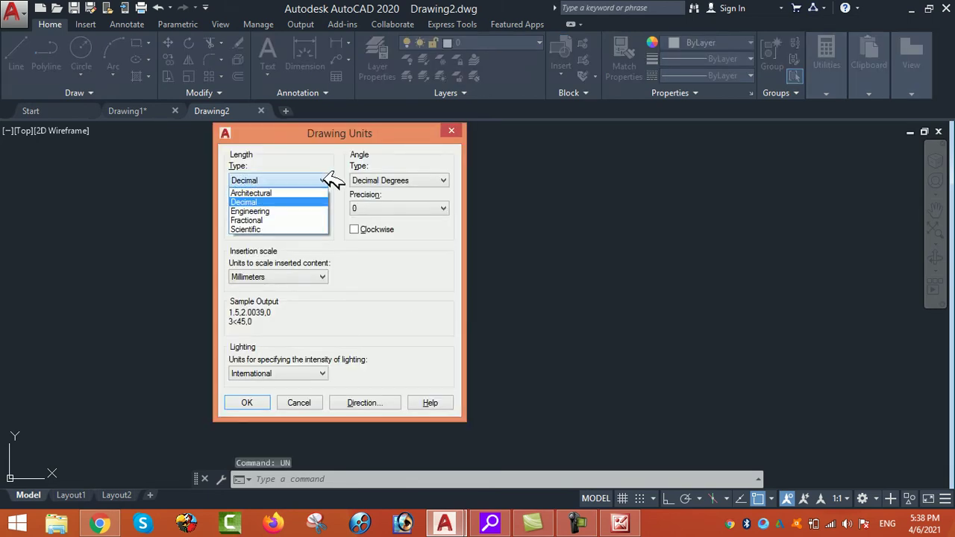
pyautogui.click(310, 211)
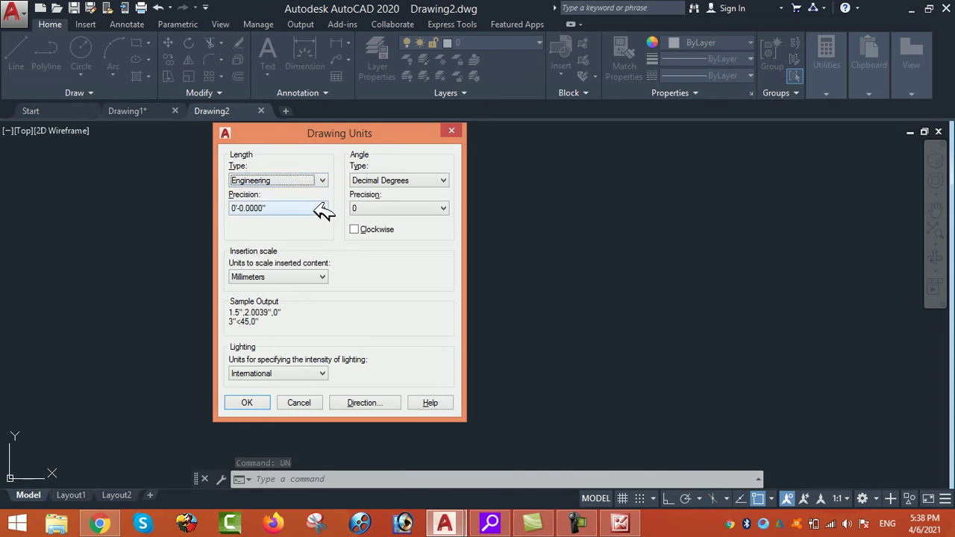
pyautogui.click(309, 276)
pyautogui.click(298, 301)
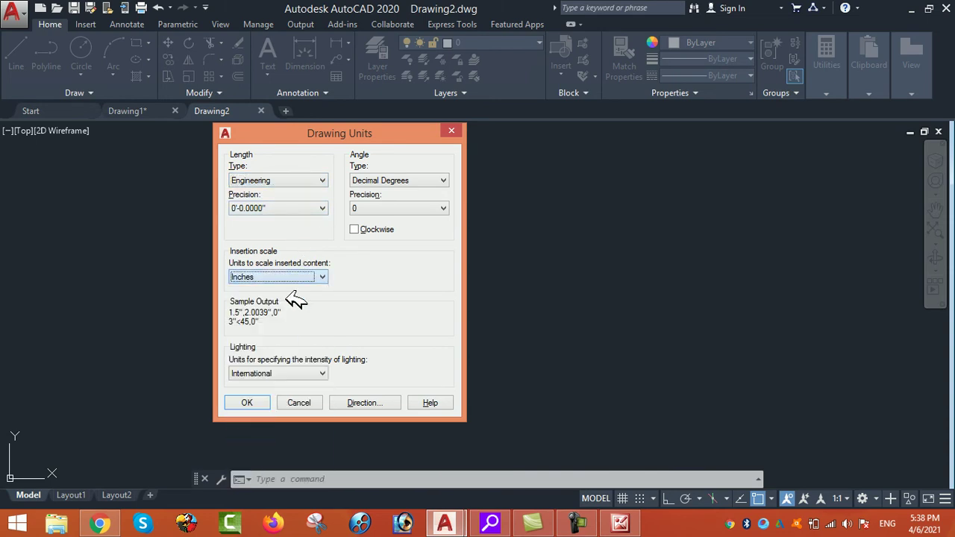
pyautogui.click(302, 209)
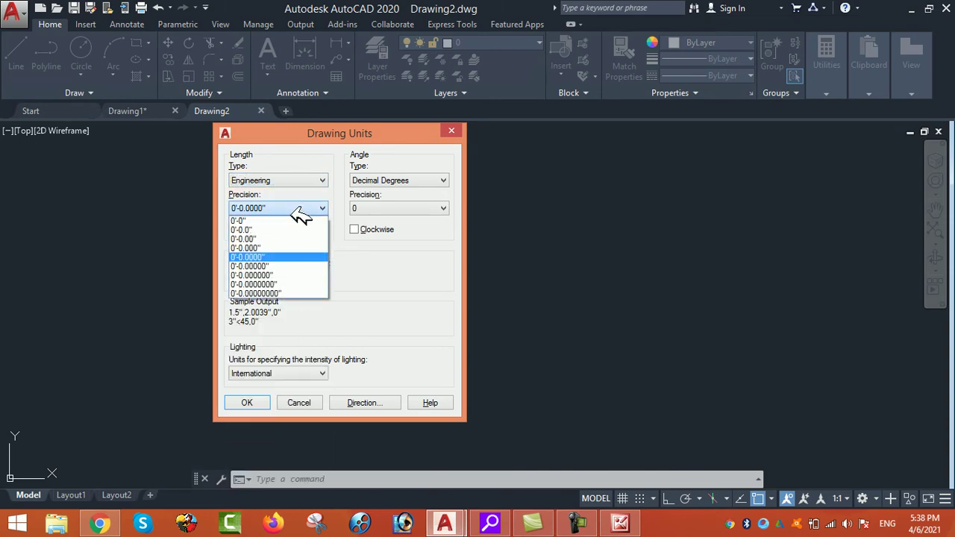
pyautogui.click(299, 249)
pyautogui.click(257, 402)
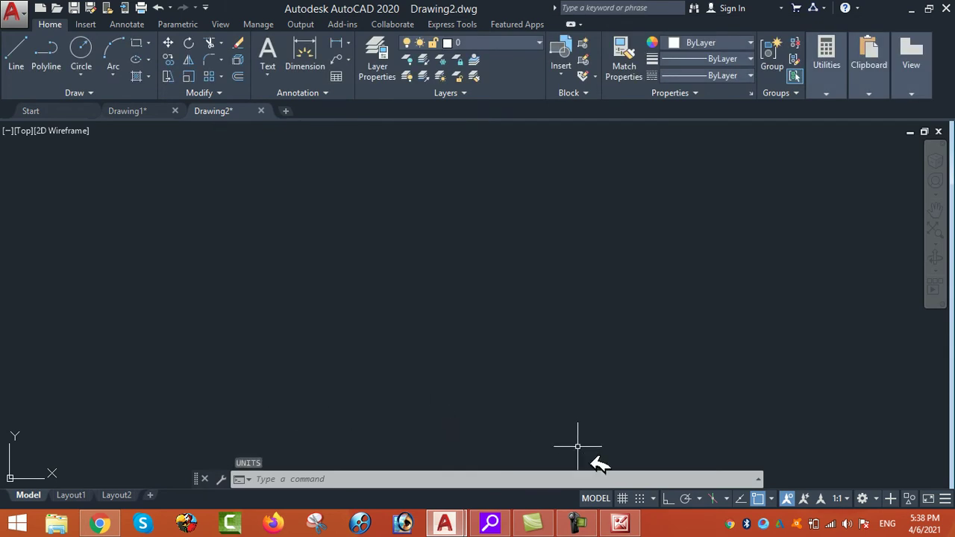
# - Check the plot's side and diagonal lengths in the land image and return to Drawing2 in AutoCAD
pyautogui.click(623, 523)
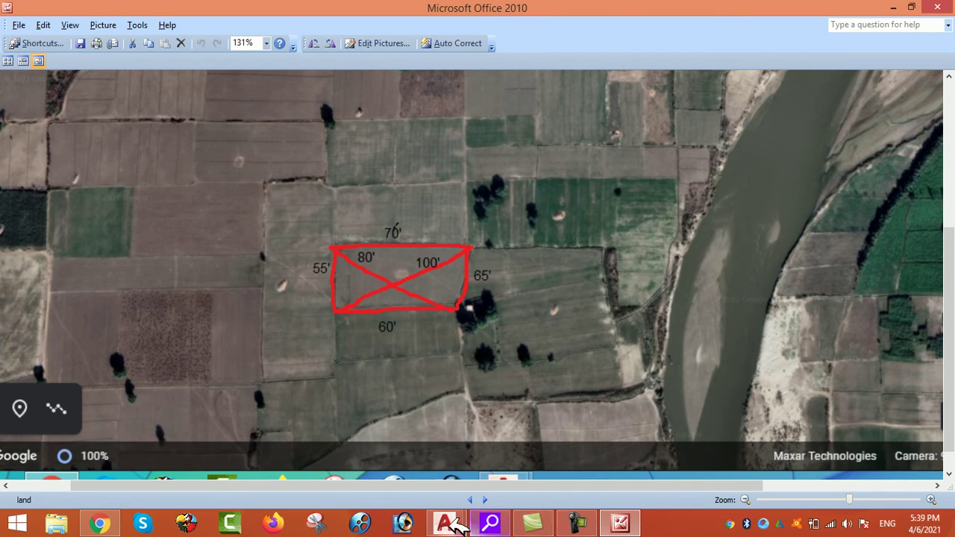
pyautogui.moveTo(444, 522)
pyautogui.click(517, 455)
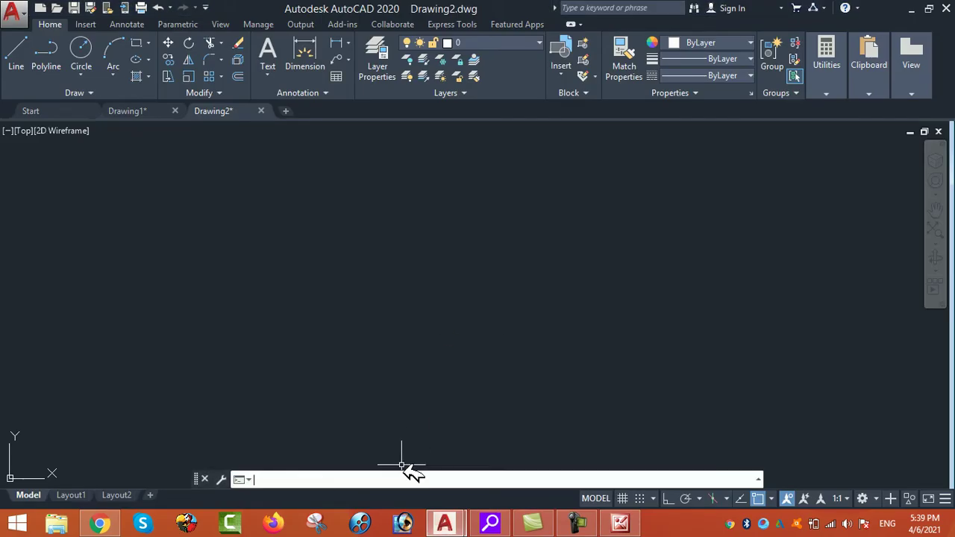
pyautogui.write('LIMITS')
pyautogui.press('Return')
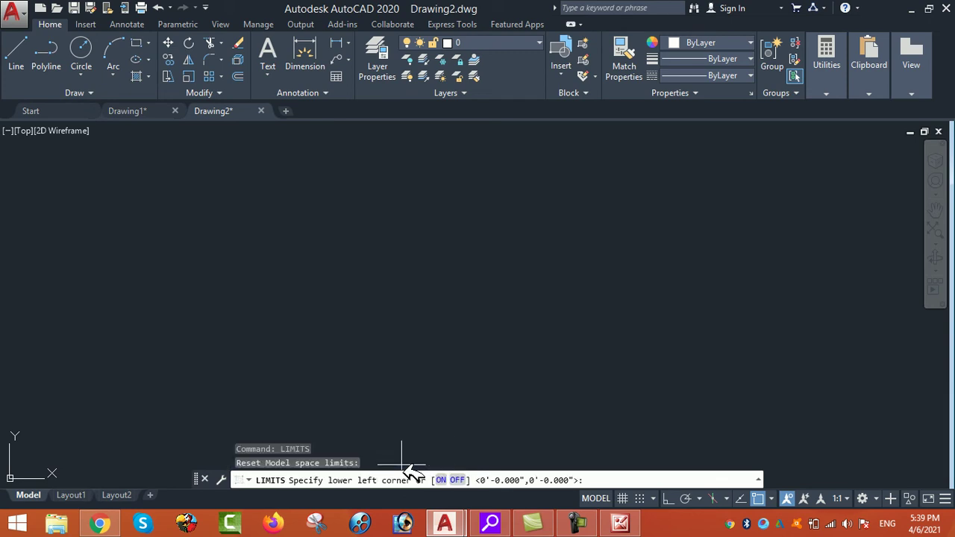
pyautogui.press('Return')
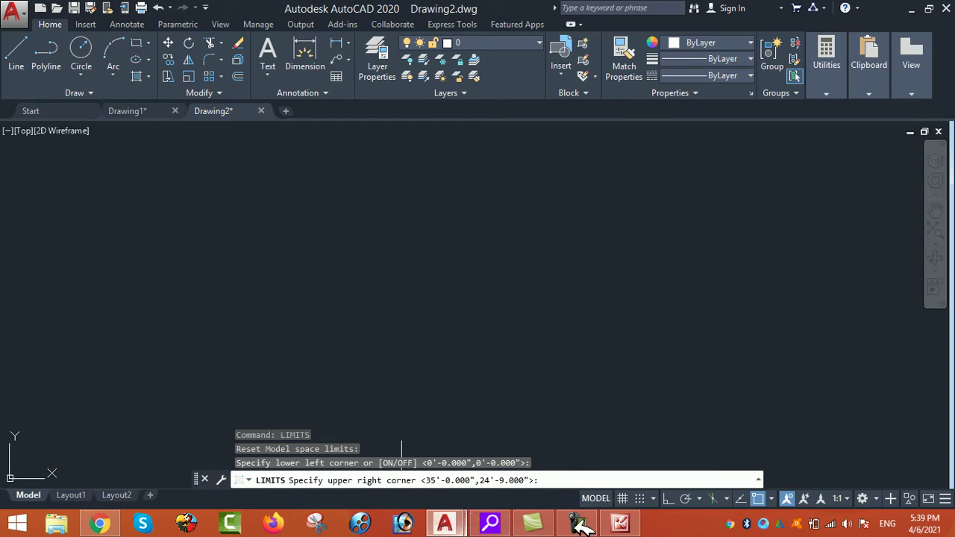
pyautogui.click(620, 523)
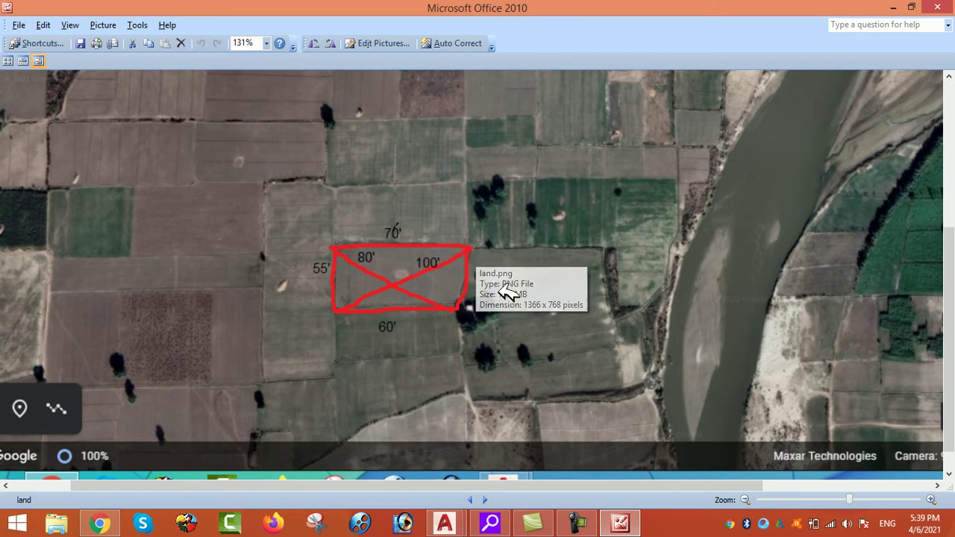
pyautogui.moveTo(448, 522)
pyautogui.click(550, 411)
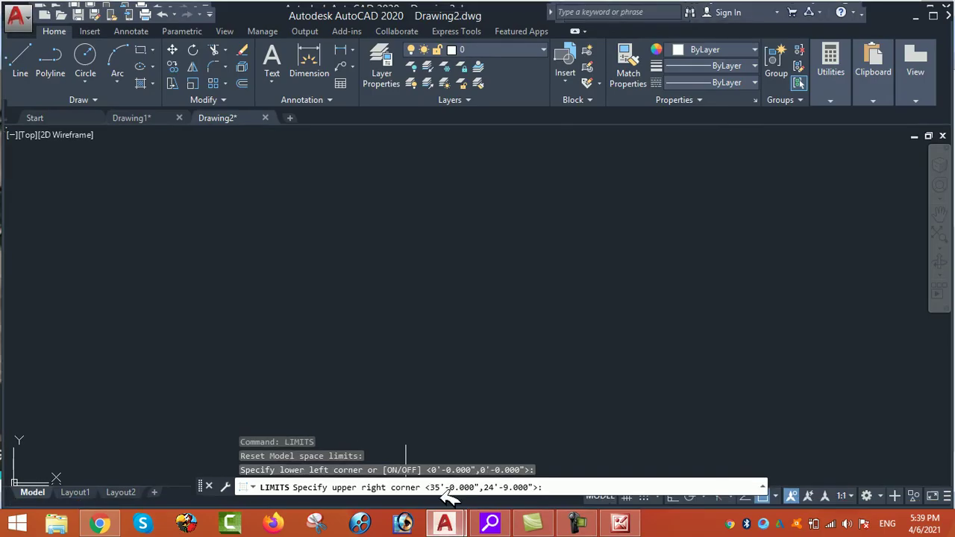
pyautogui.press('Escape')
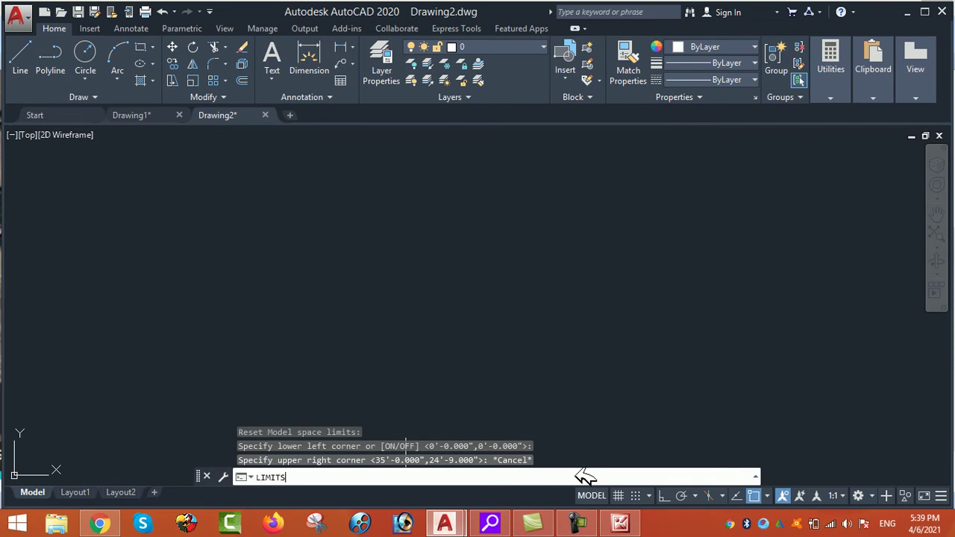
# - Set the drawing limits with the default lower-left corner and the upper-right corner at 76',65'
pyautogui.press('Return')
pyautogui.press('Return')
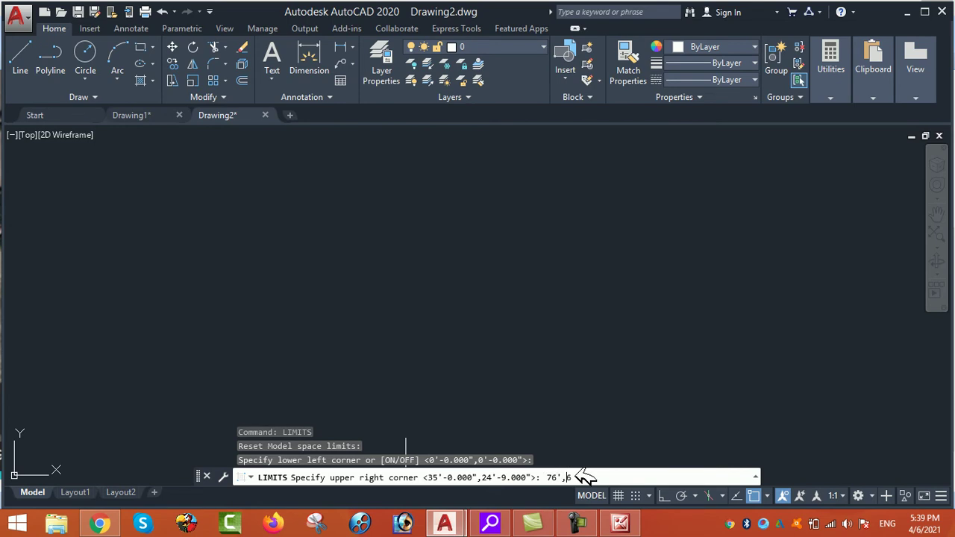
pyautogui.write("76',65'")
pyautogui.press('Return')
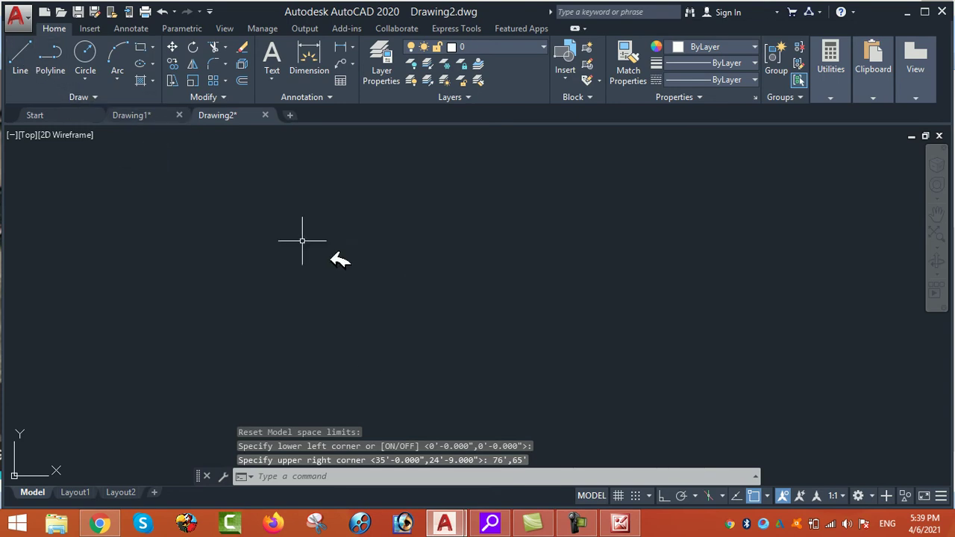
# - Draw a 60' horizontal line with Ortho on as the plot's base, to the right of the origin
pyautogui.write('L')
pyautogui.press('Return')
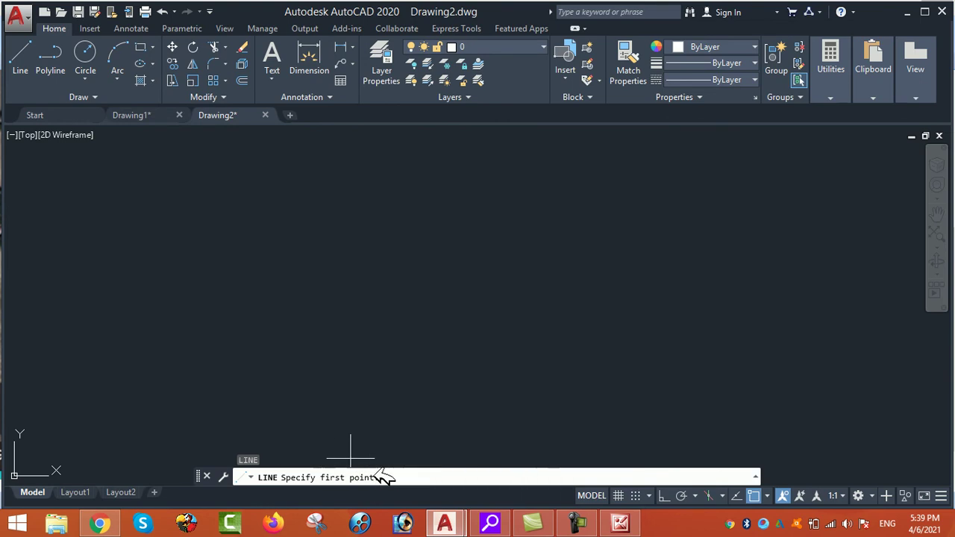
pyautogui.scroll(-5, 347, 280)
pyautogui.scroll(2, 376, 316)
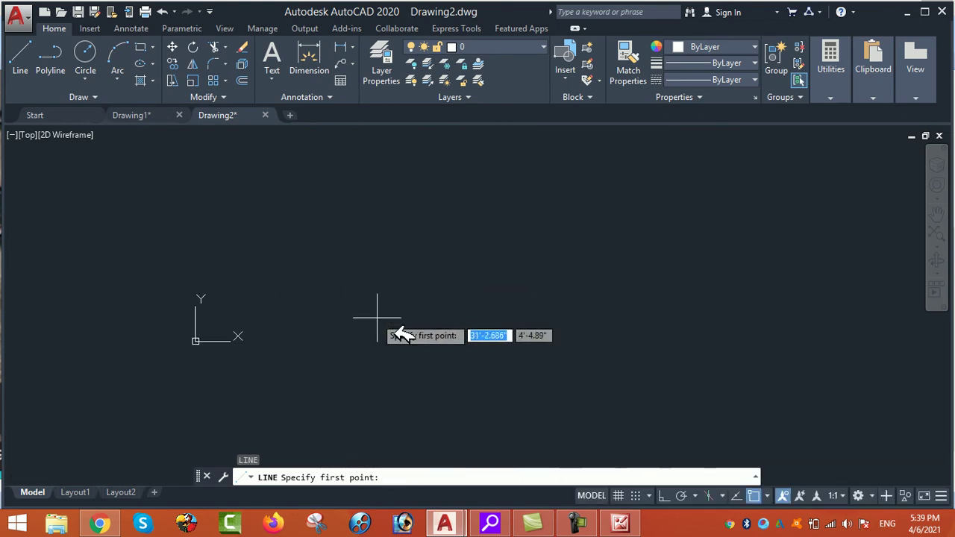
pyautogui.click(338, 341)
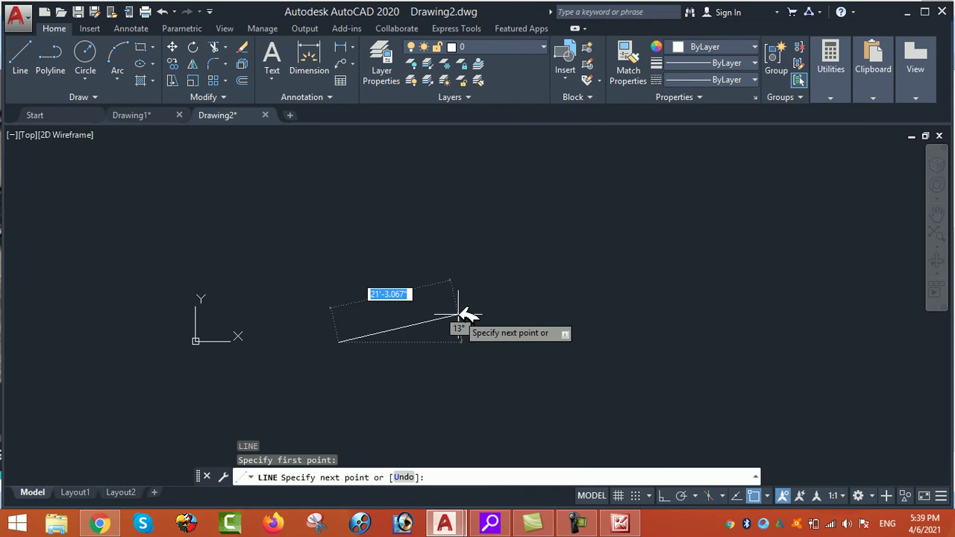
pyautogui.click(664, 496)
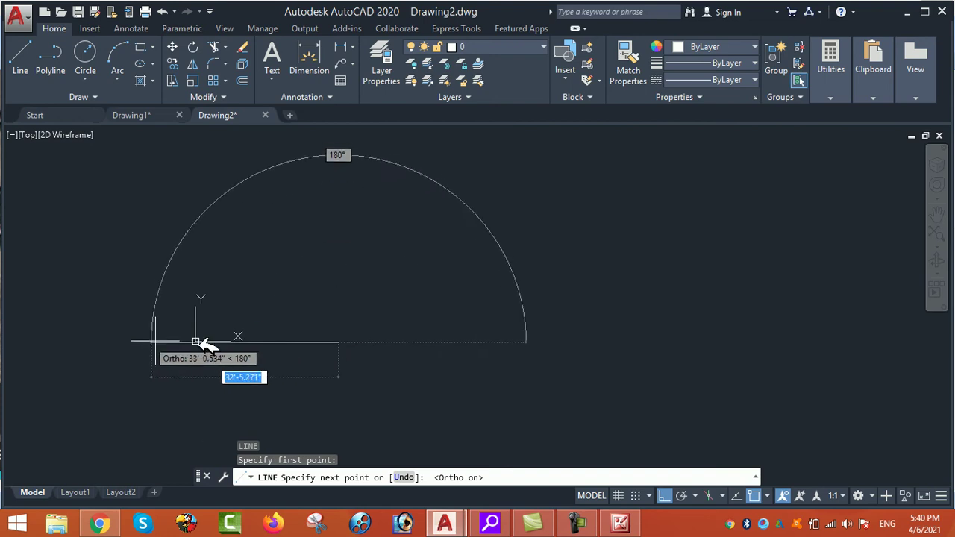
pyautogui.click(664, 496)
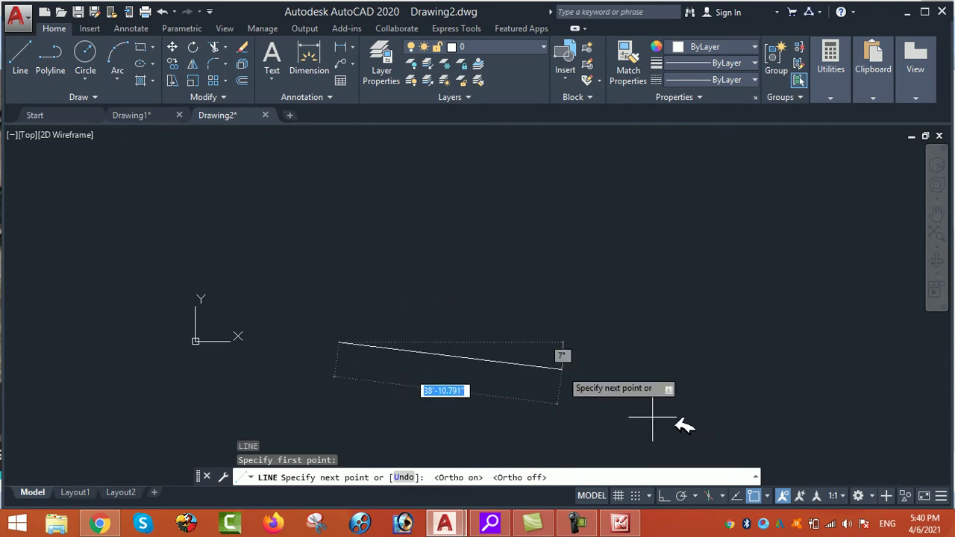
pyautogui.click(664, 496)
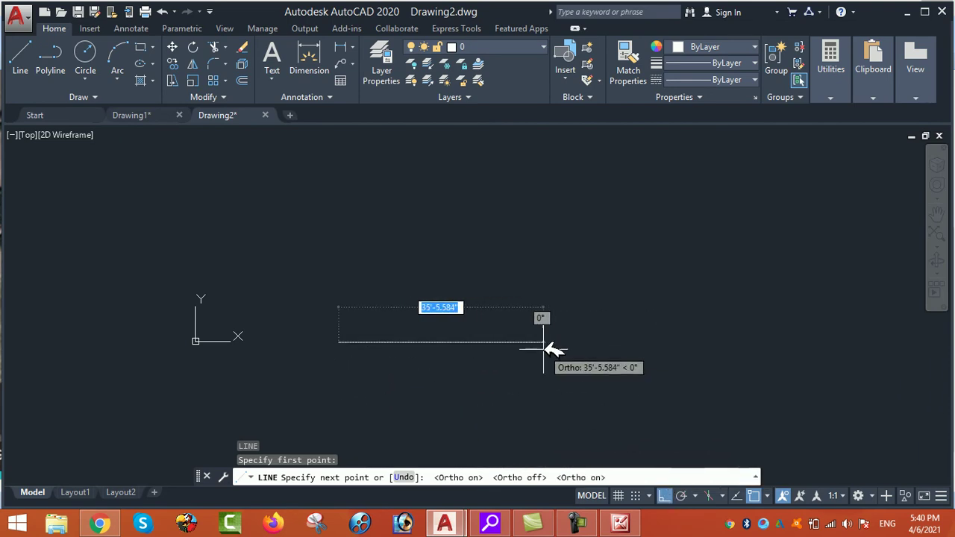
pyautogui.write('60')
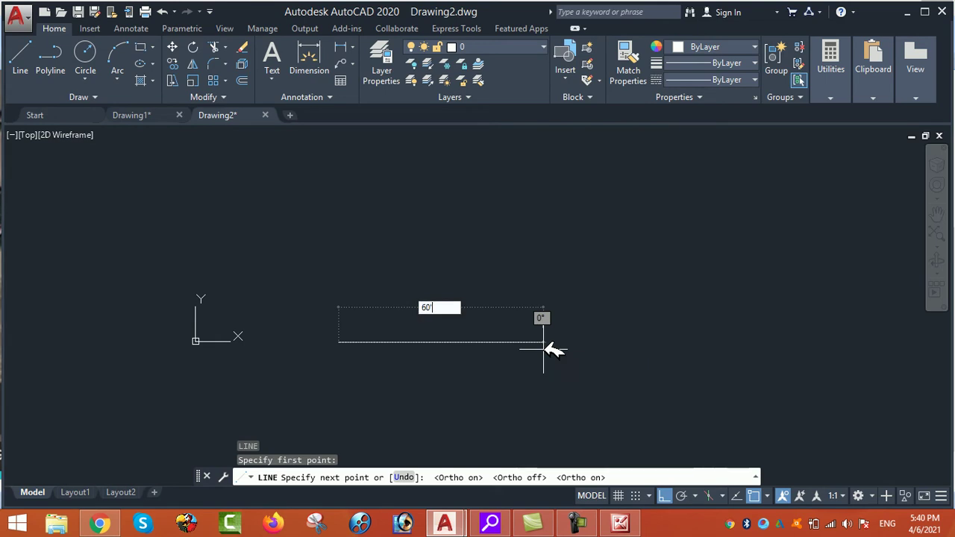
pyautogui.press('Return')
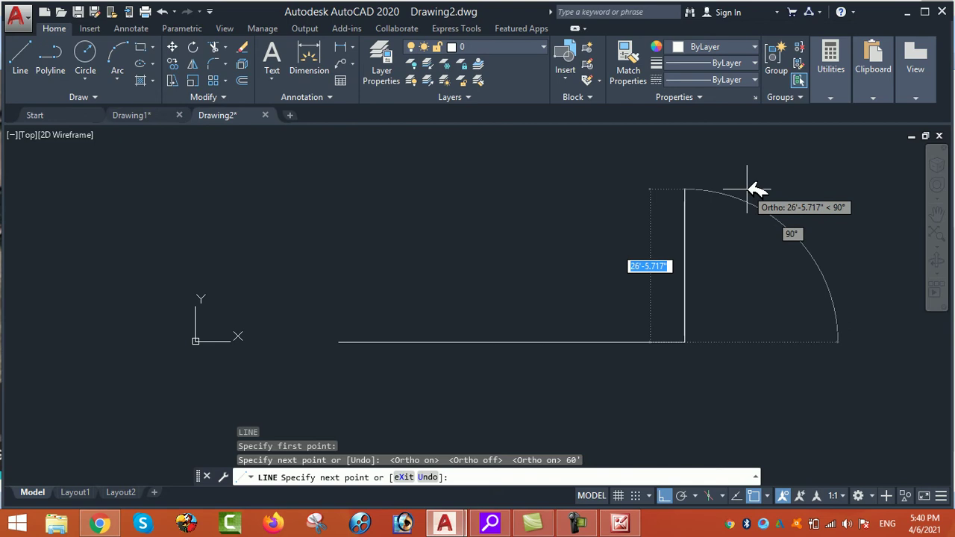
pyautogui.press('Escape')
# - Bring the whole base line into view, consult the plot's left side in the land image, and return to Drawing2 in AutoCAD
pyautogui.scroll(-5, 603, 241)
pyautogui.moveTo(617, 239); pyautogui.dragTo(552, 329, button='middle')
pyautogui.scroll(4, 546, 329)
pyautogui.scroll(2, 508, 371)
pyautogui.moveTo(507, 370); pyautogui.dragTo(542, 330, button='middle')
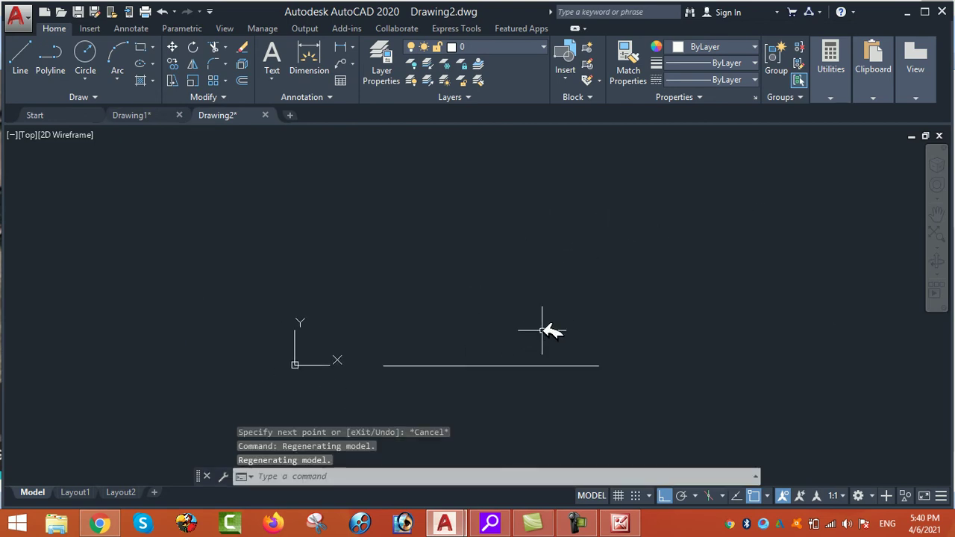
pyautogui.click(620, 523)
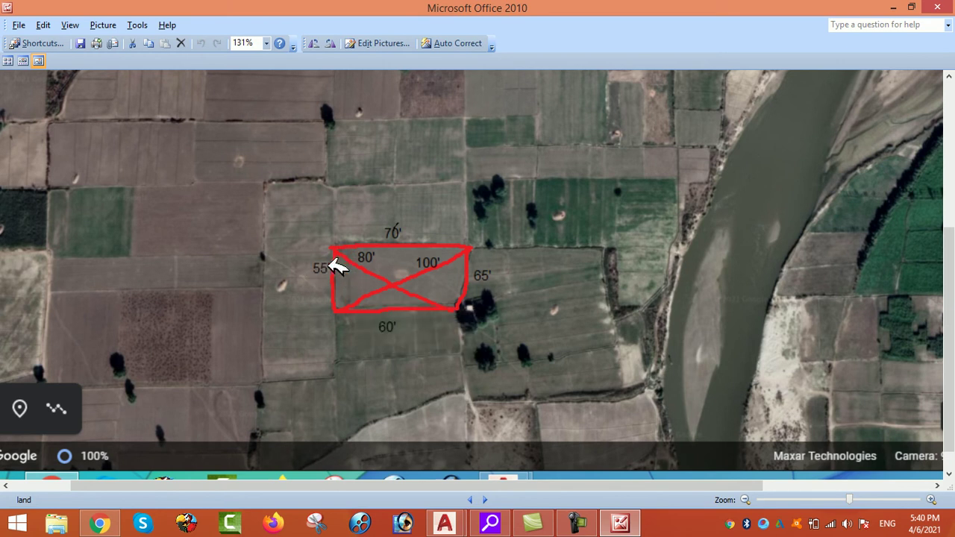
pyautogui.moveTo(450, 520)
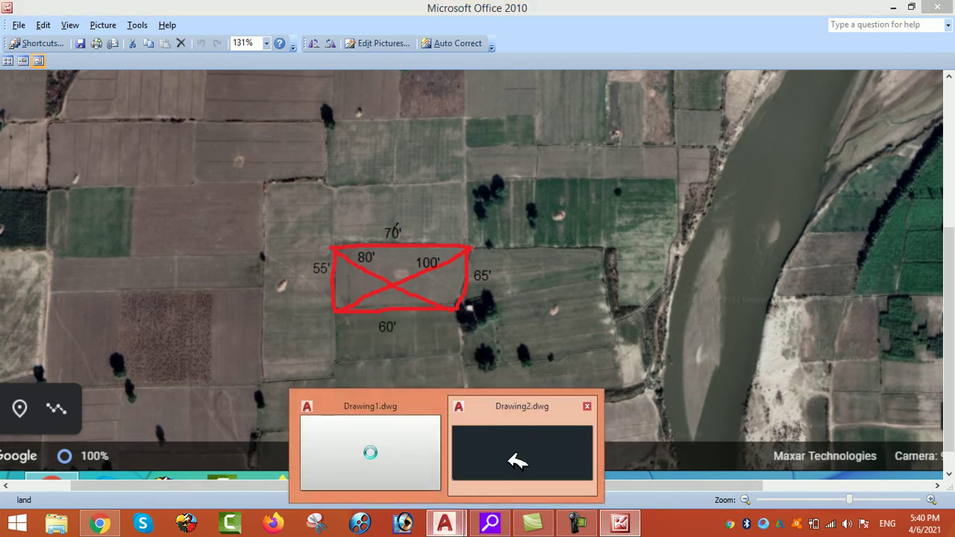
pyautogui.click(520, 448)
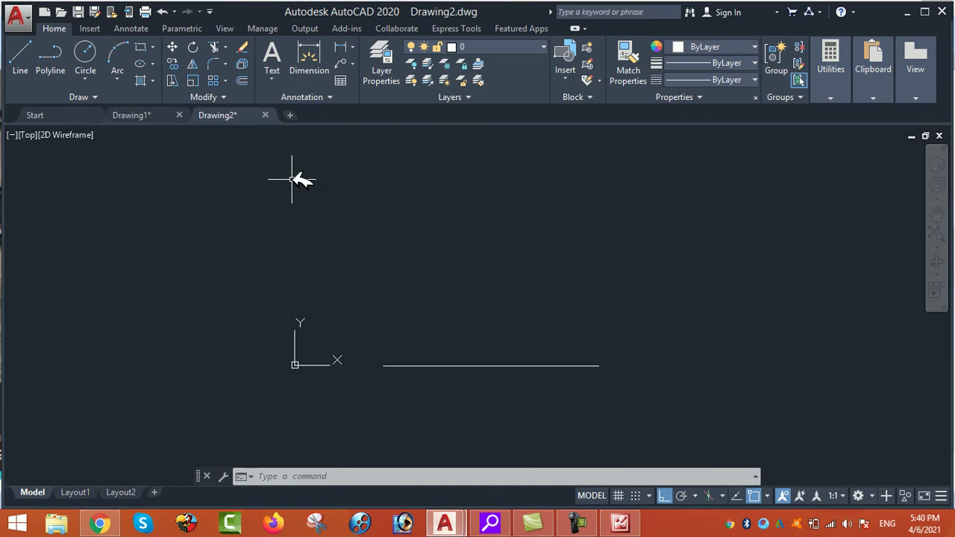
# - Start the Circle command and enable all object snap modes in the drafting settings
pyautogui.write('c')
pyautogui.press('Return')
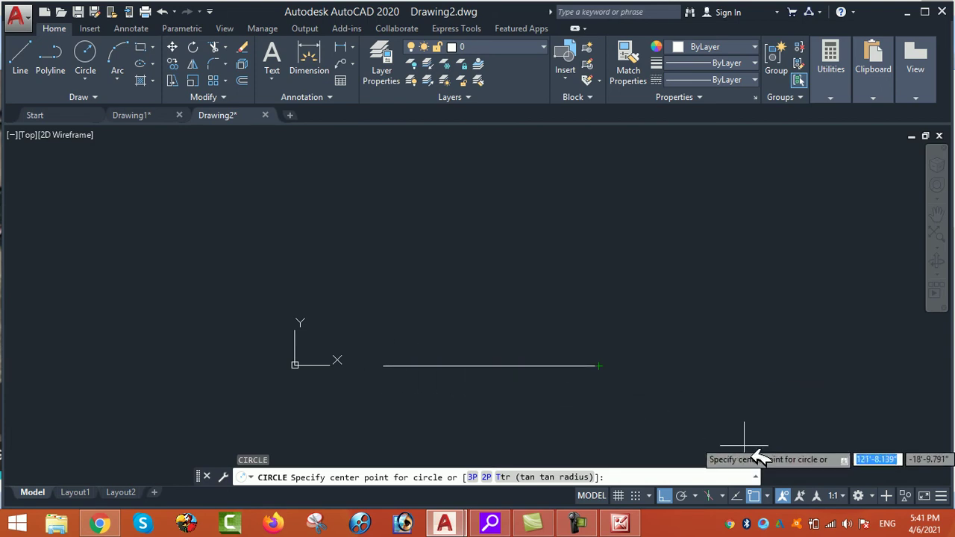
pyautogui.click(761, 494)
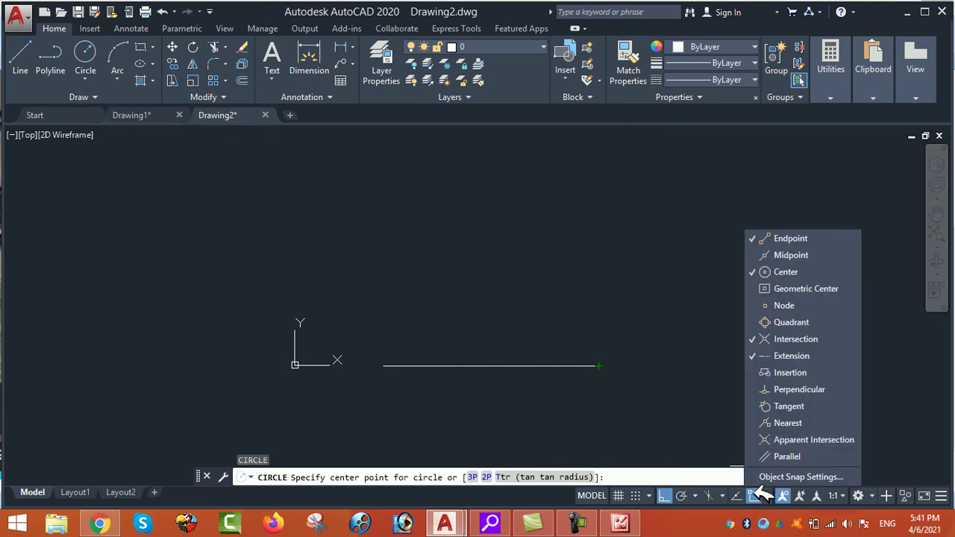
pyautogui.click(817, 477)
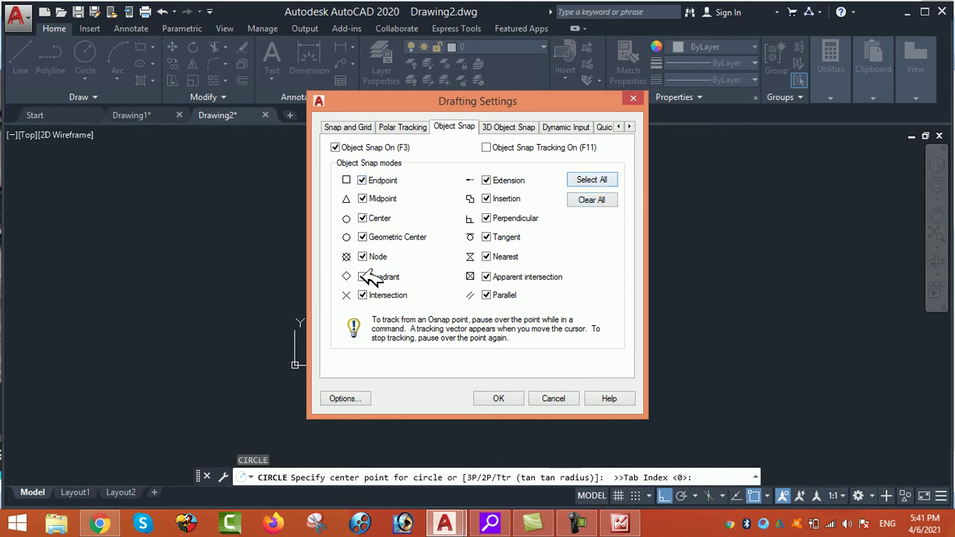
pyautogui.click(497, 396)
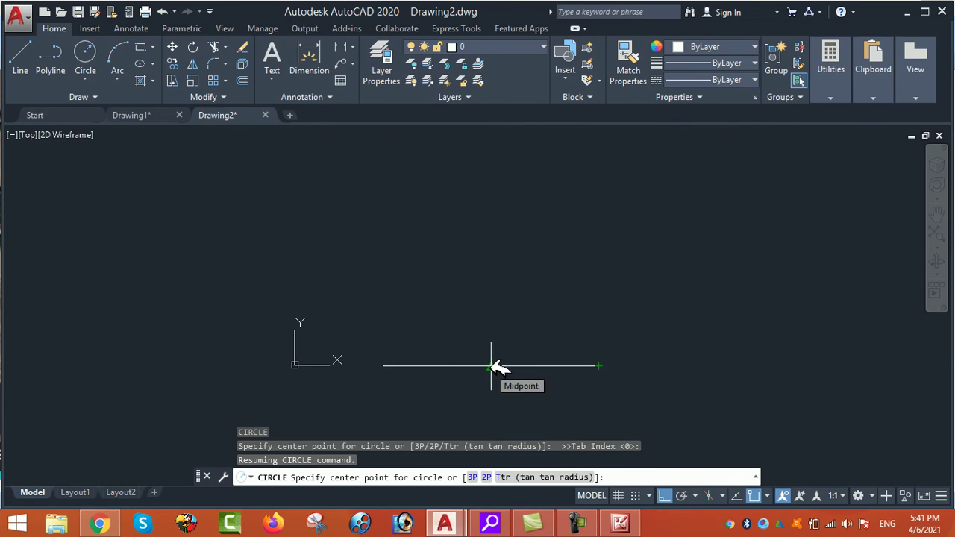
# - Turn object snap off and try the Circle command near the base line without snapping
pyautogui.click(755, 495)
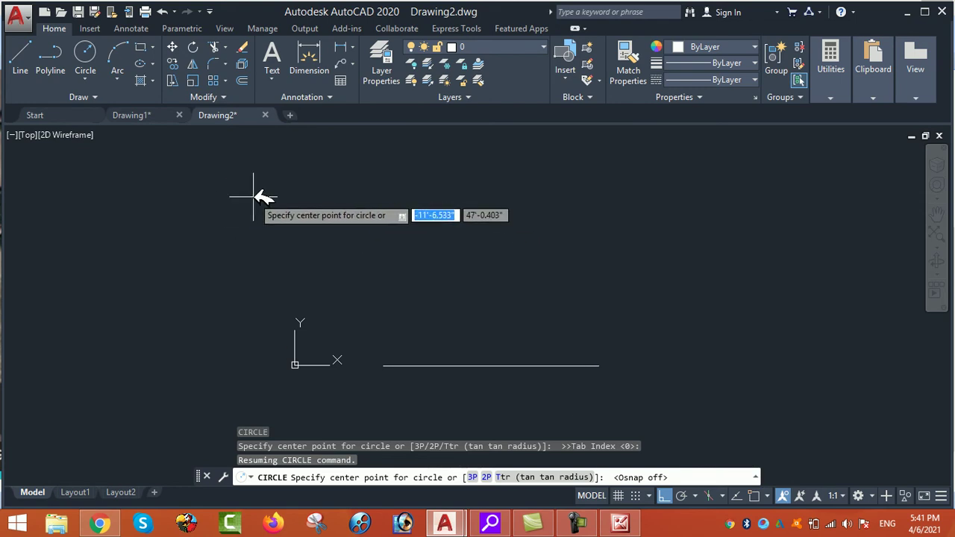
pyautogui.press('Escape')
pyautogui.write('C')
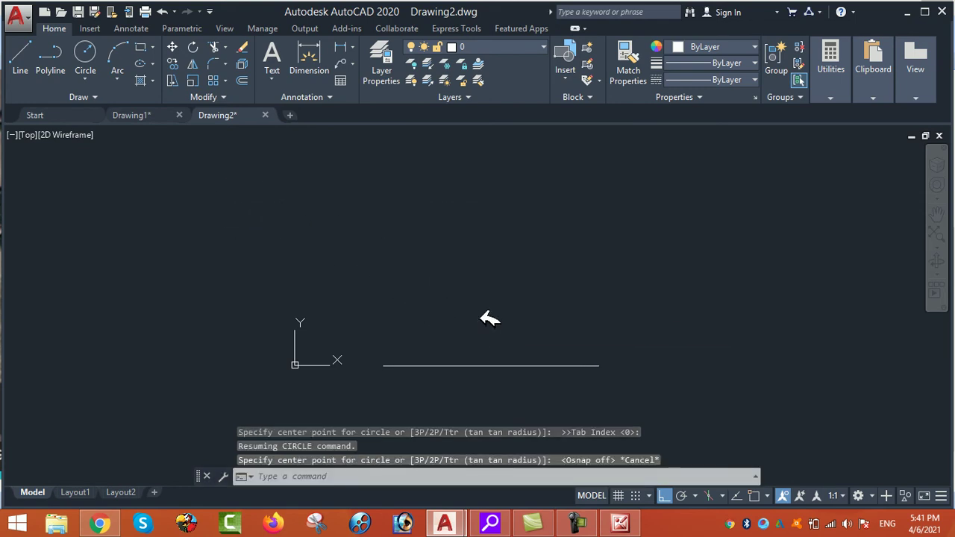
pyautogui.press('Return')
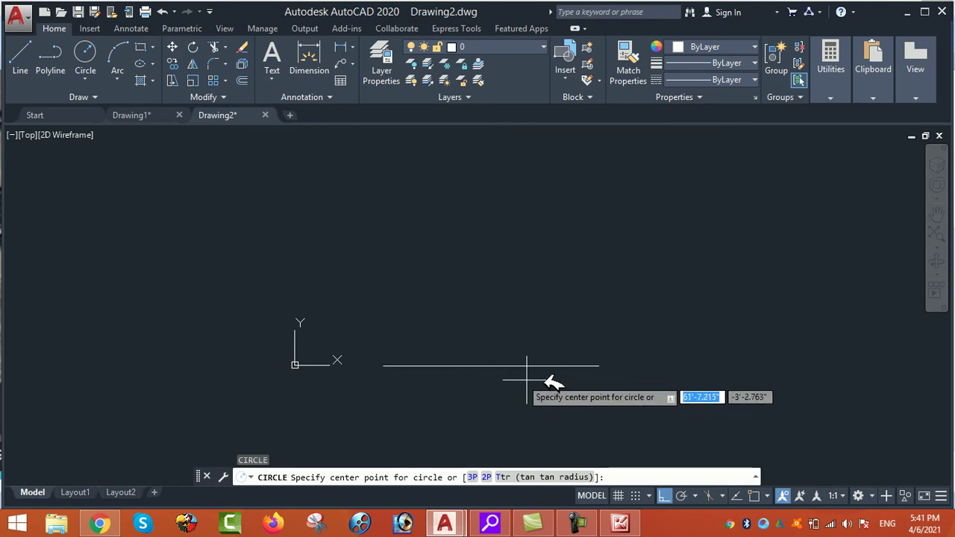
pyautogui.press('Escape')
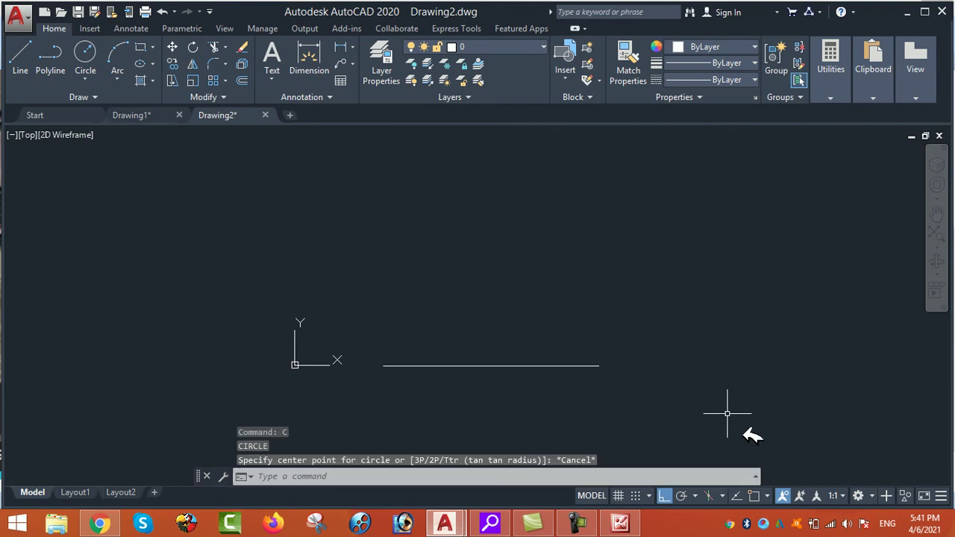
# - Turn object snap back on, consult the plot's left side in the land image, and return to Drawing2 in AutoCAD
pyautogui.click(755, 496)
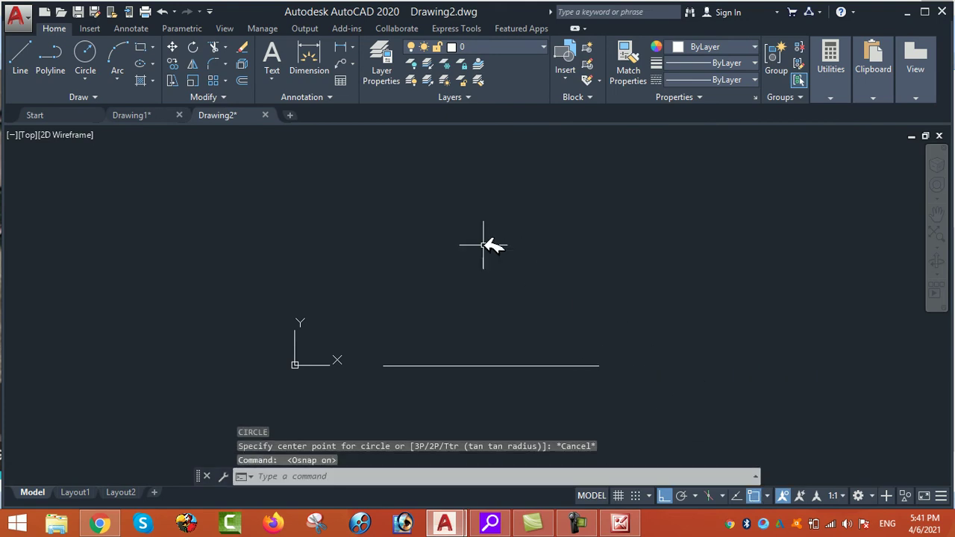
pyautogui.write('c')
pyautogui.press('Return')
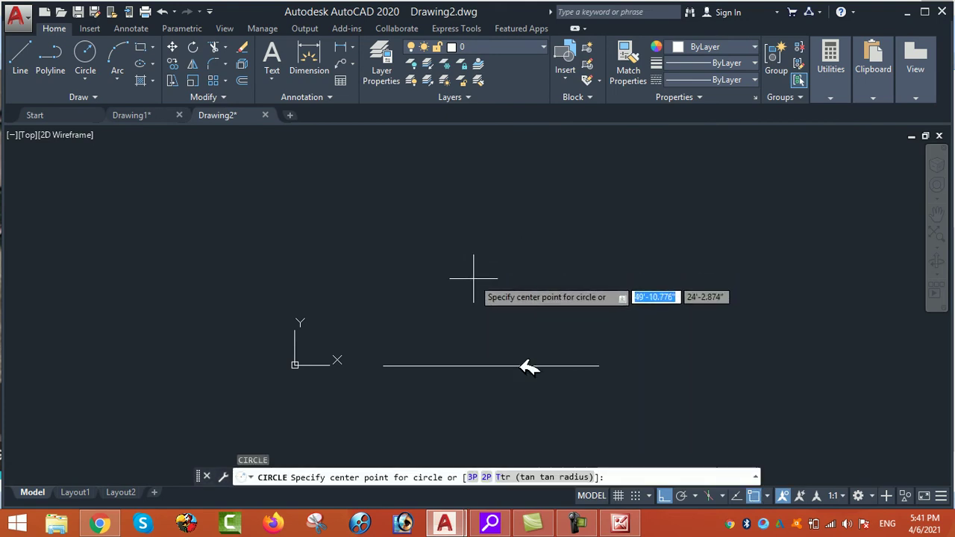
pyautogui.click(620, 525)
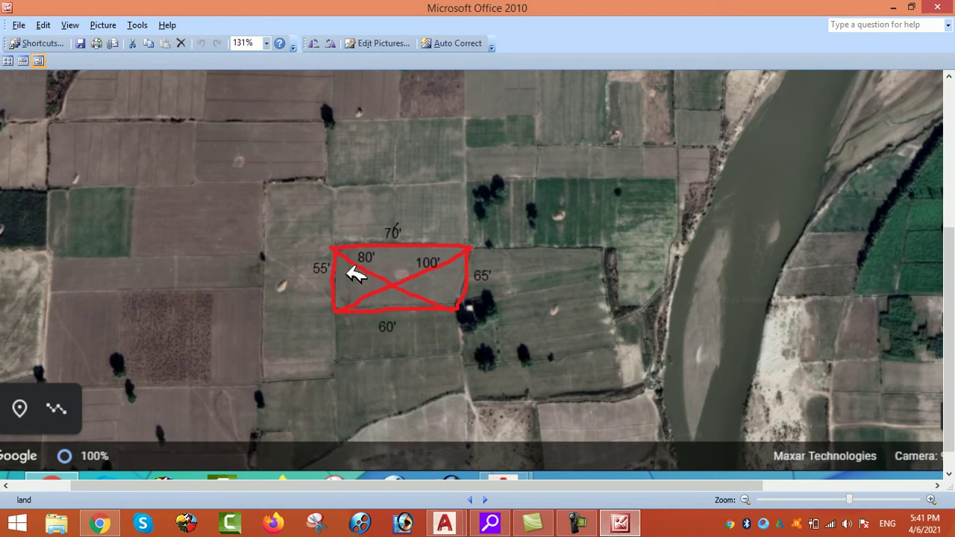
pyautogui.moveTo(446, 525)
pyautogui.click(518, 452)
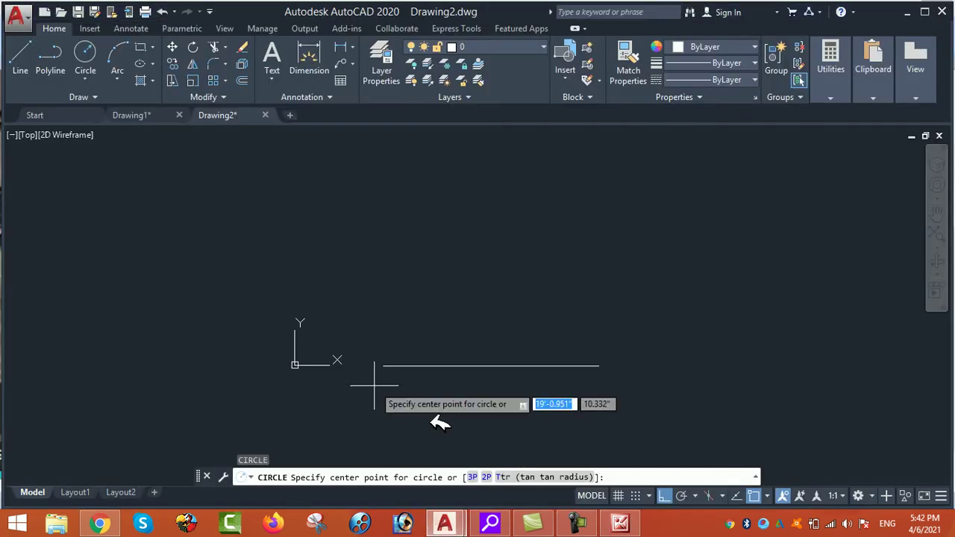
pyautogui.click(579, 523)
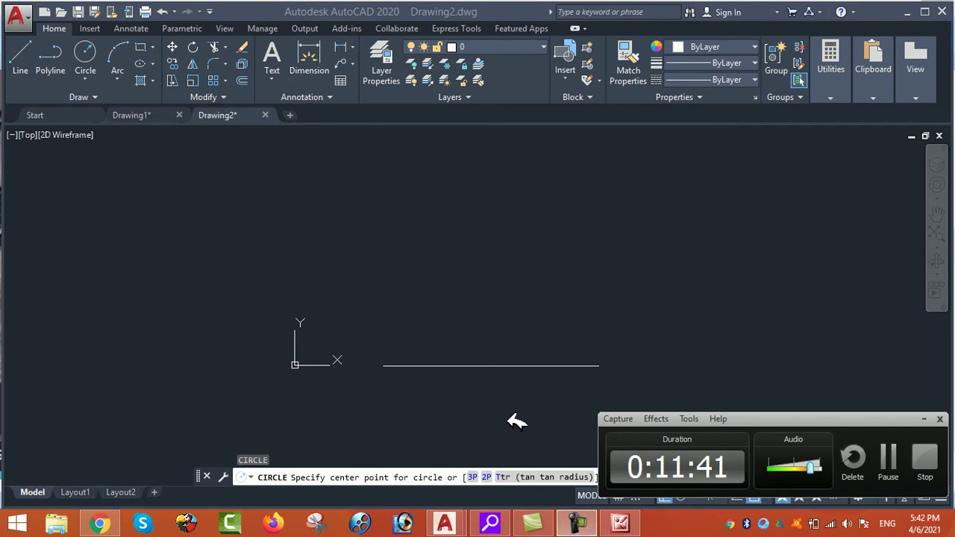
pyautogui.click(578, 524)
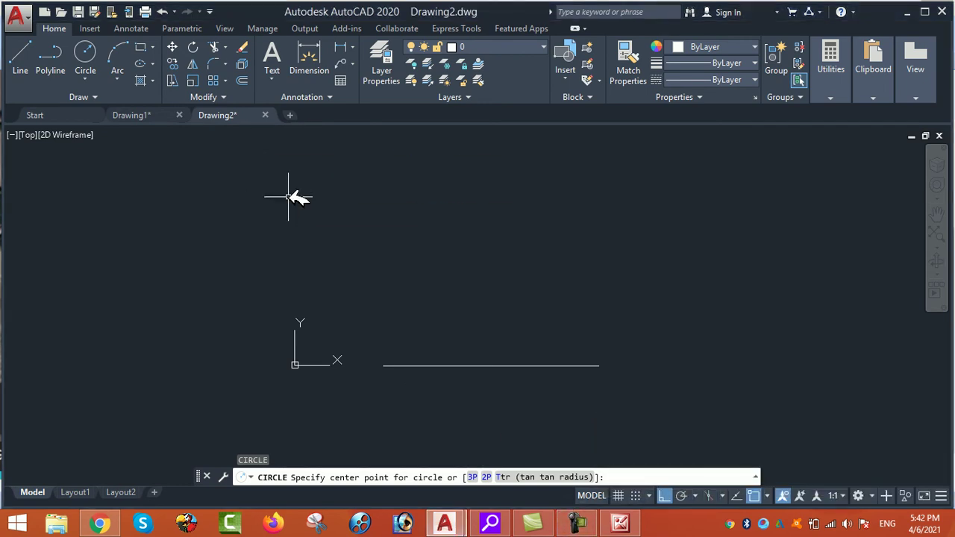
# - Draw a circle with a 55' radius centred on the left endpoint of the base line
pyautogui.press('Escape')
pyautogui.write('c')
pyautogui.press('Return')
pyautogui.click(383, 366)
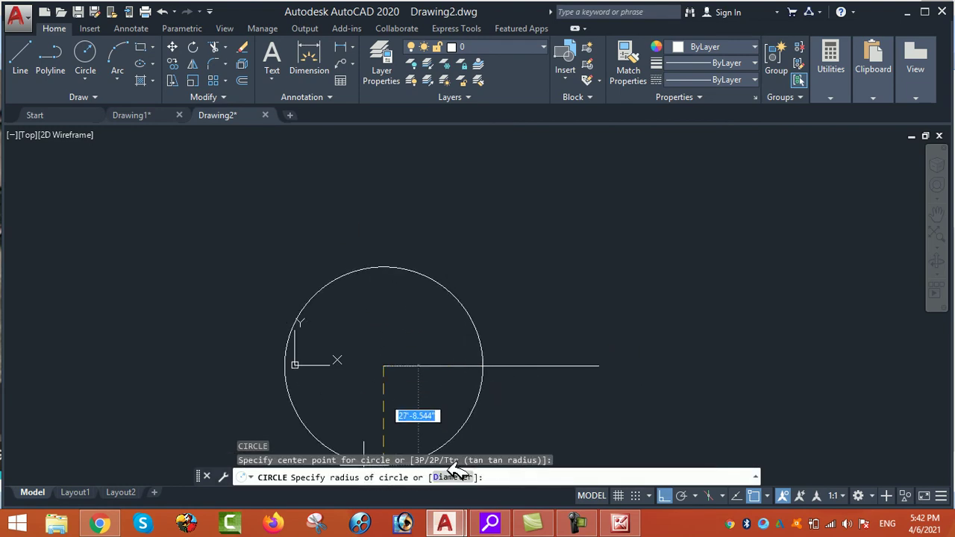
pyautogui.write('55')
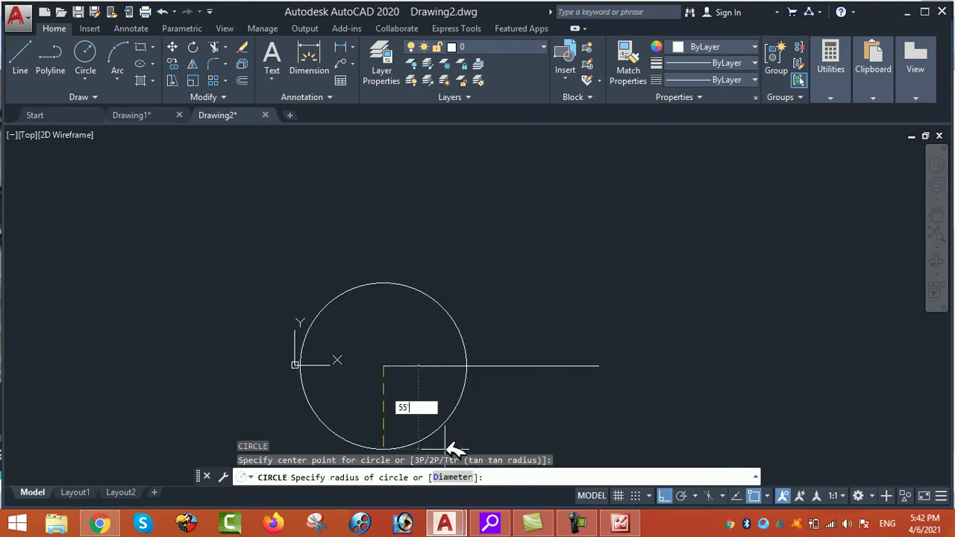
pyautogui.write("'")
pyautogui.press('Return')
pyautogui.scroll(-4, 463, 345)
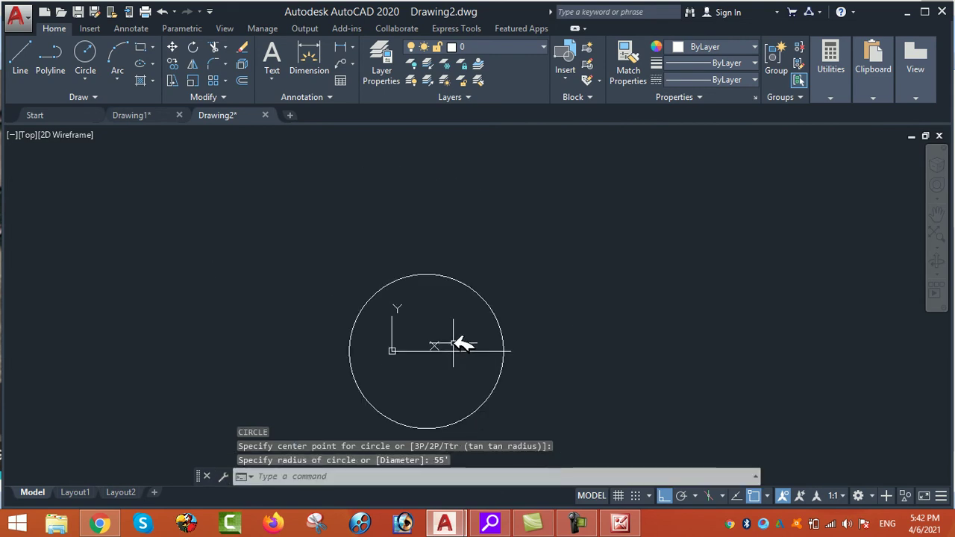
# - Consult the 80' diagonal in the land image, and draw a circle of that radius in Drawing2 centred on the base line's right endpoint
pyautogui.click(619, 520)
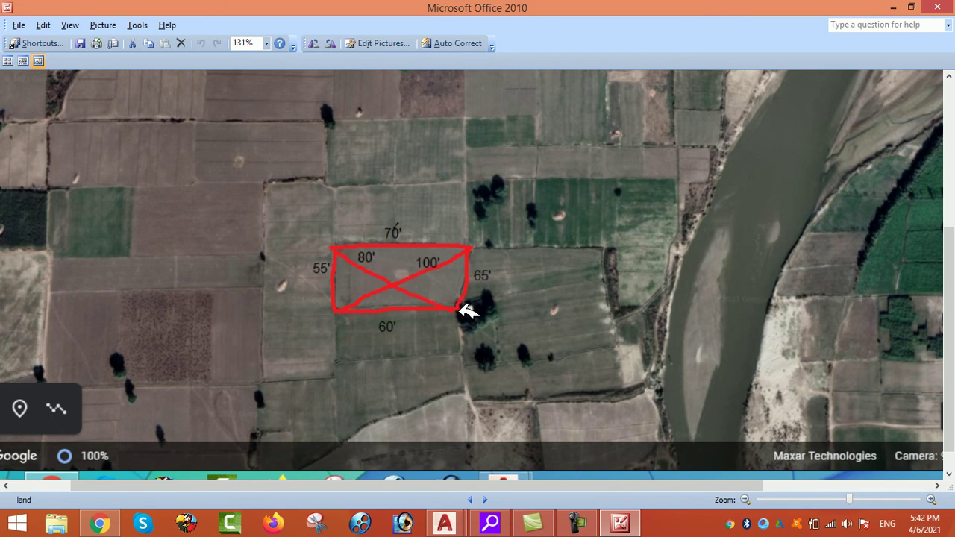
pyautogui.moveTo(457, 524)
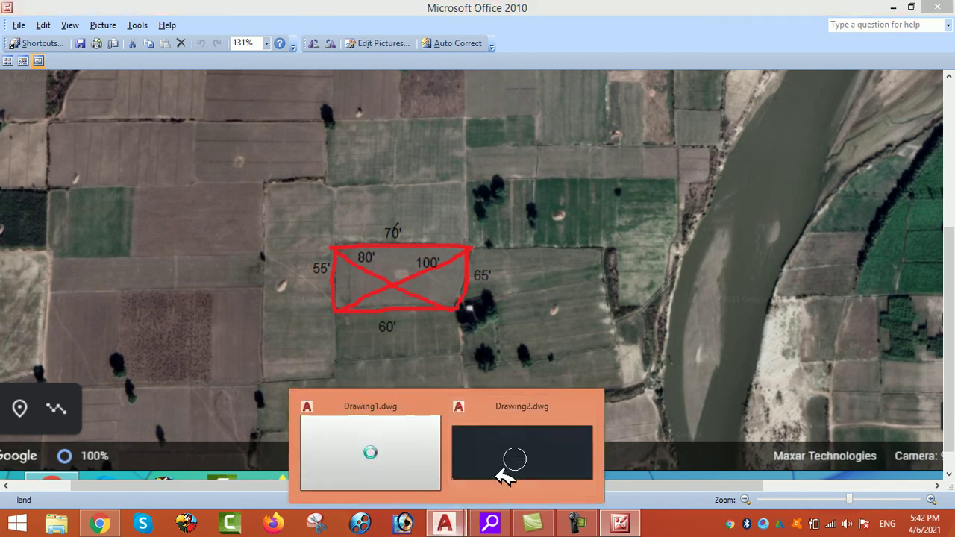
pyautogui.click(515, 451)
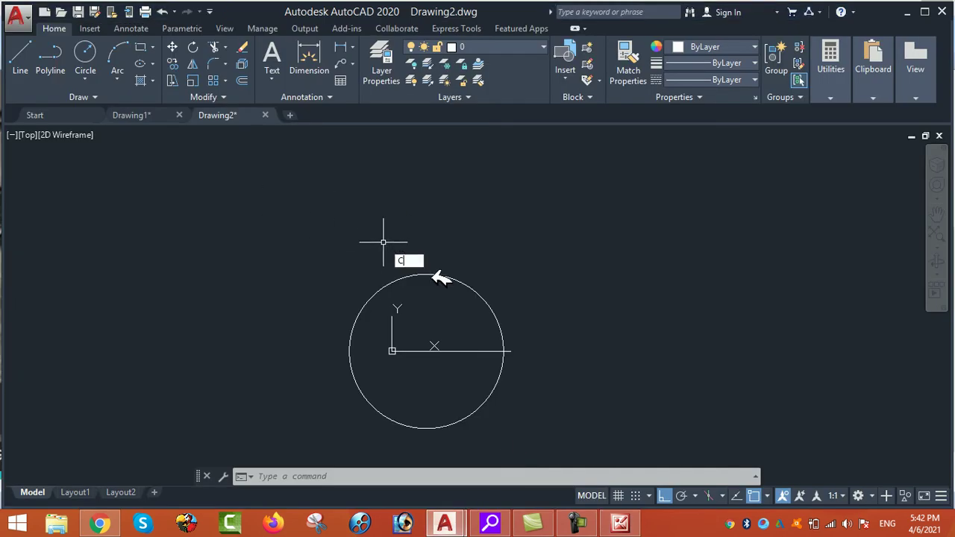
pyautogui.press('Return')
pyautogui.click(510, 350)
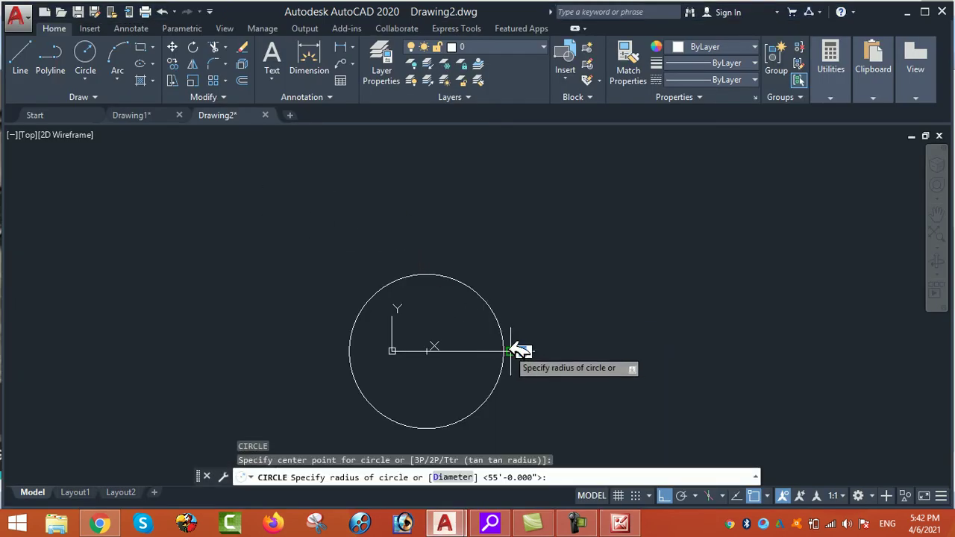
pyautogui.write("80'")
pyautogui.press('Return')
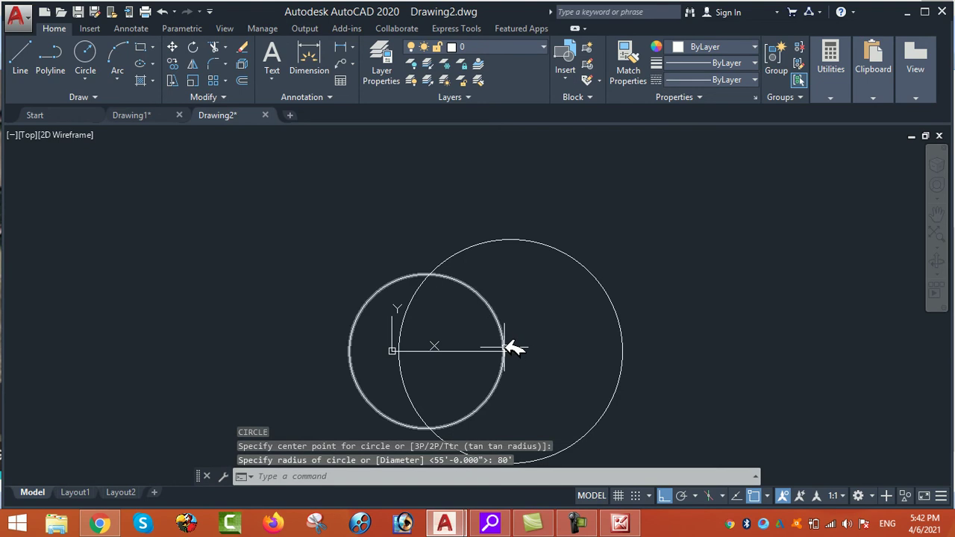
# - Draw the plot's left side as a line from the circles' upper intersection to the base line's left endpoint
pyautogui.scroll(2, 440, 379)
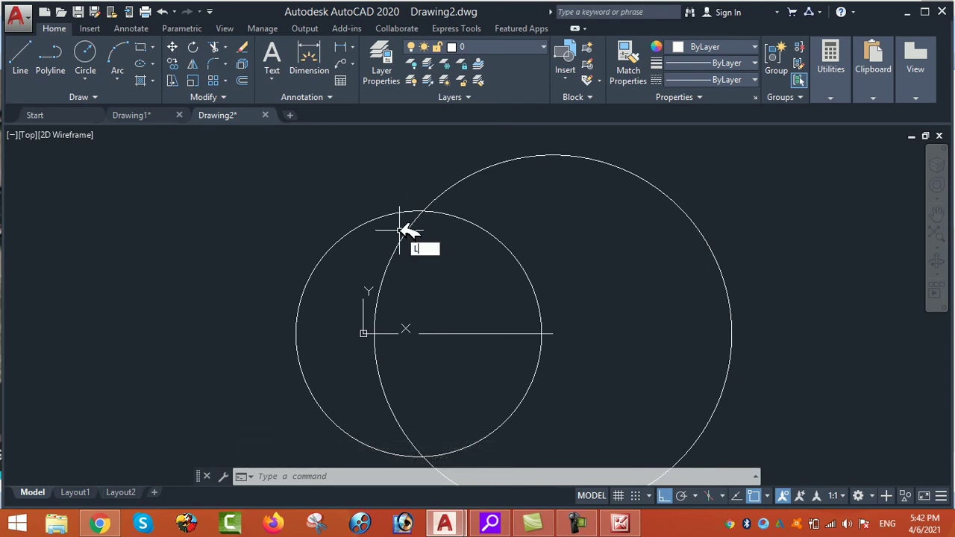
pyautogui.write('l')
pyautogui.press('Return')
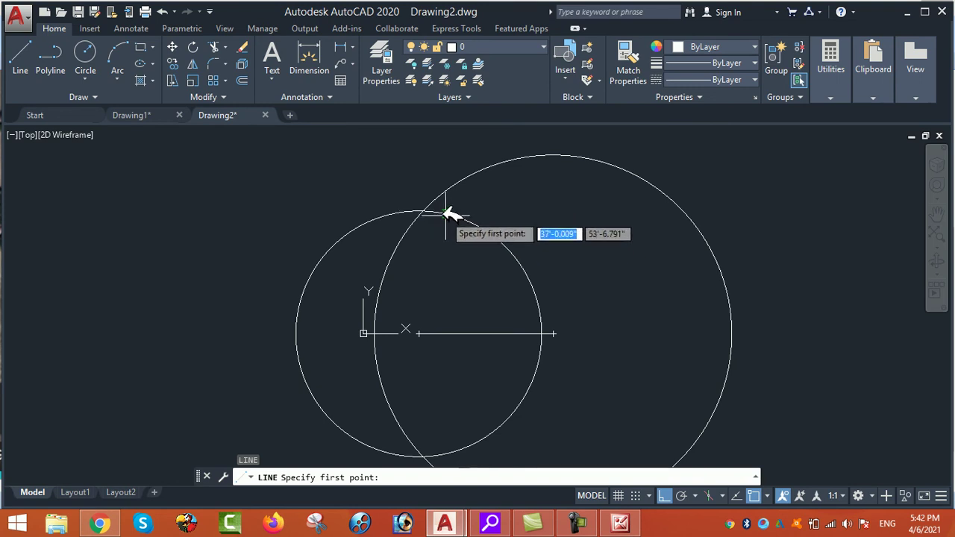
pyautogui.click(423, 211)
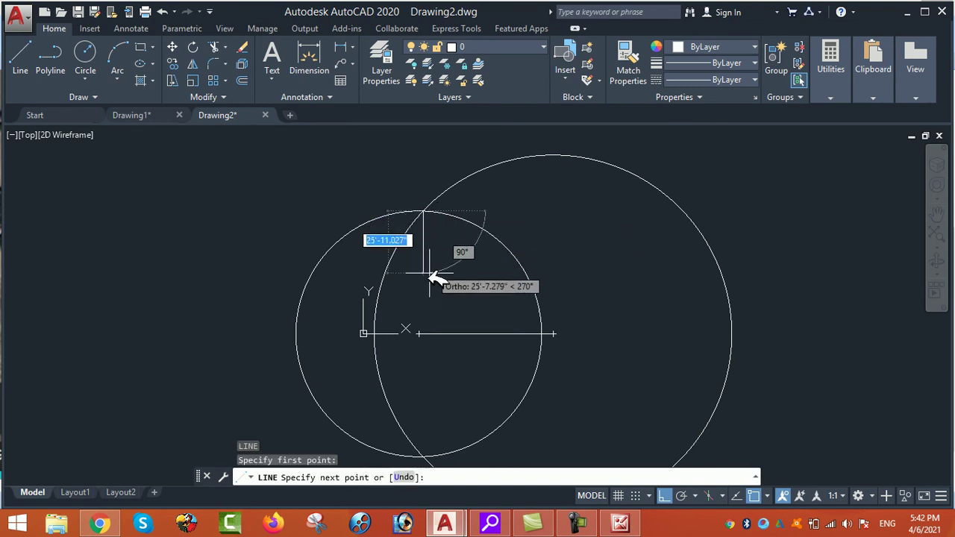
pyautogui.click(420, 334)
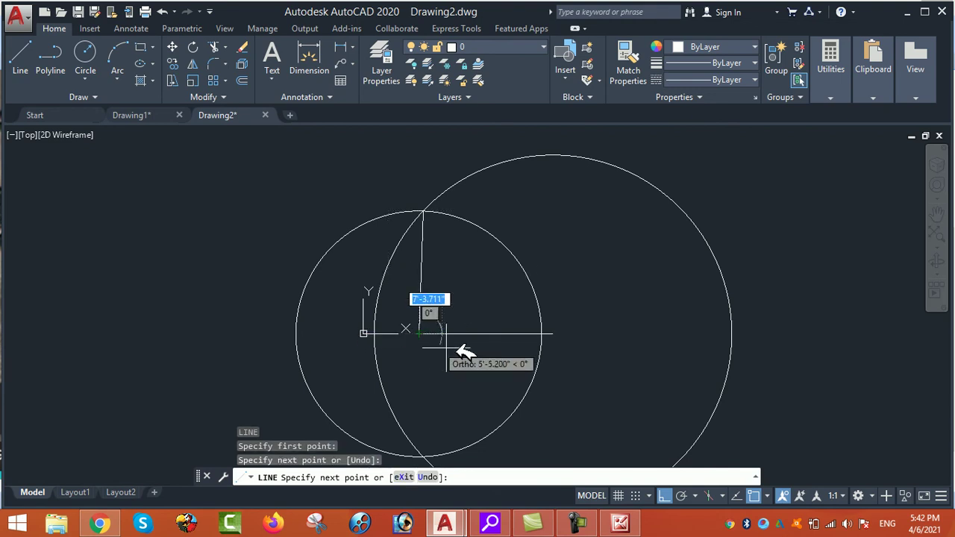
pyautogui.press('Escape')
# - Erase the two construction circles, keeping the base line and the left side
pyautogui.click(628, 145)
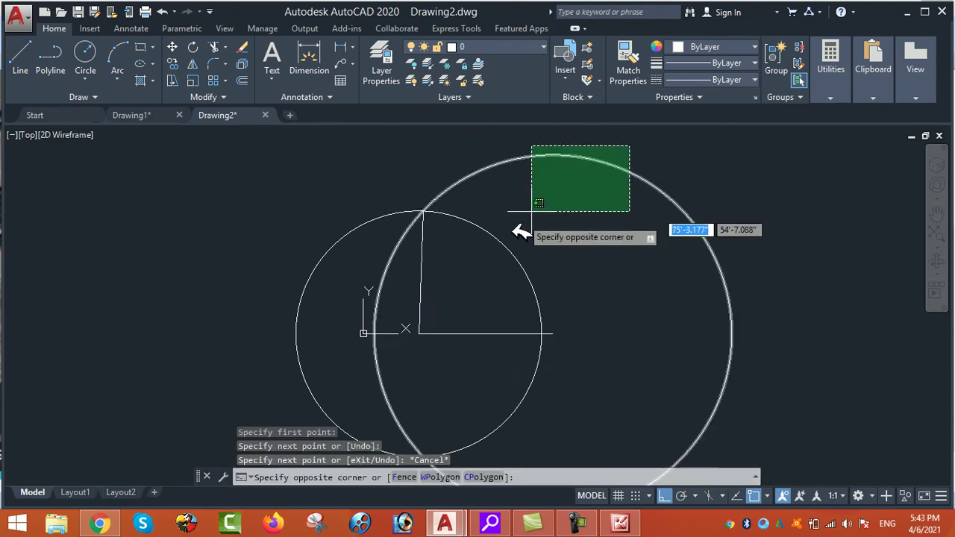
pyautogui.click(481, 260)
pyautogui.press('Delete')
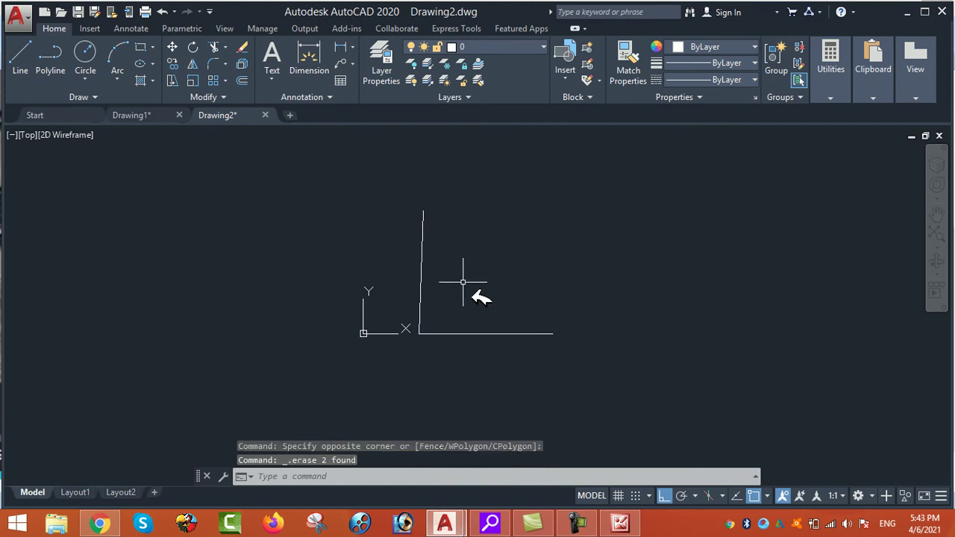
# - Consult the plot's right side in the land image, and draw a circle with a 65' radius in Drawing2 centred on the base line's right endpoint
pyautogui.click(620, 524)
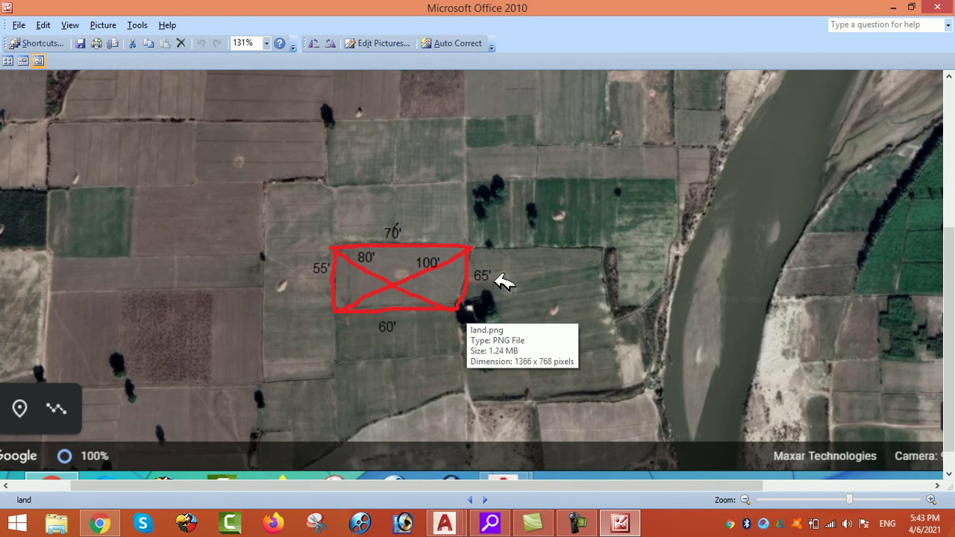
pyautogui.moveTo(445, 524)
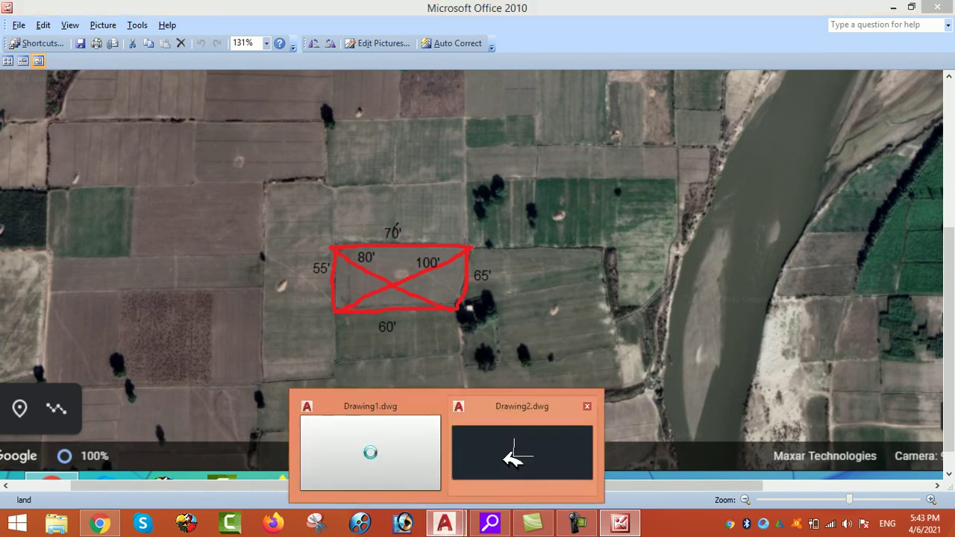
pyautogui.click(513, 457)
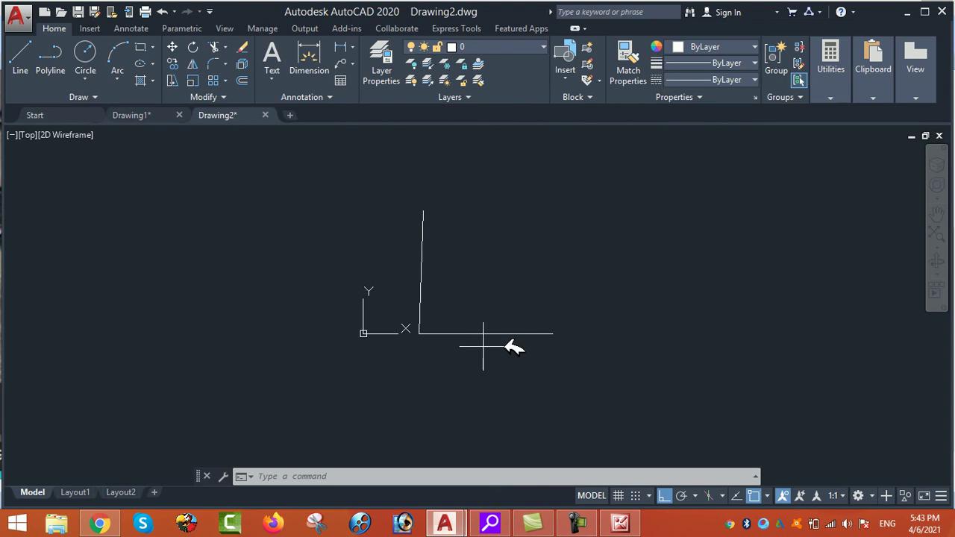
pyautogui.press('Return')
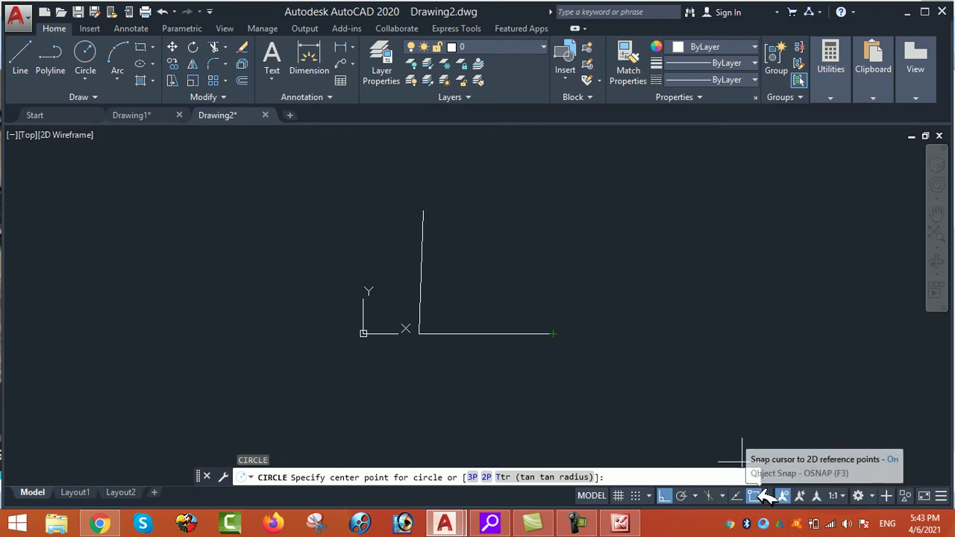
pyautogui.click(554, 335)
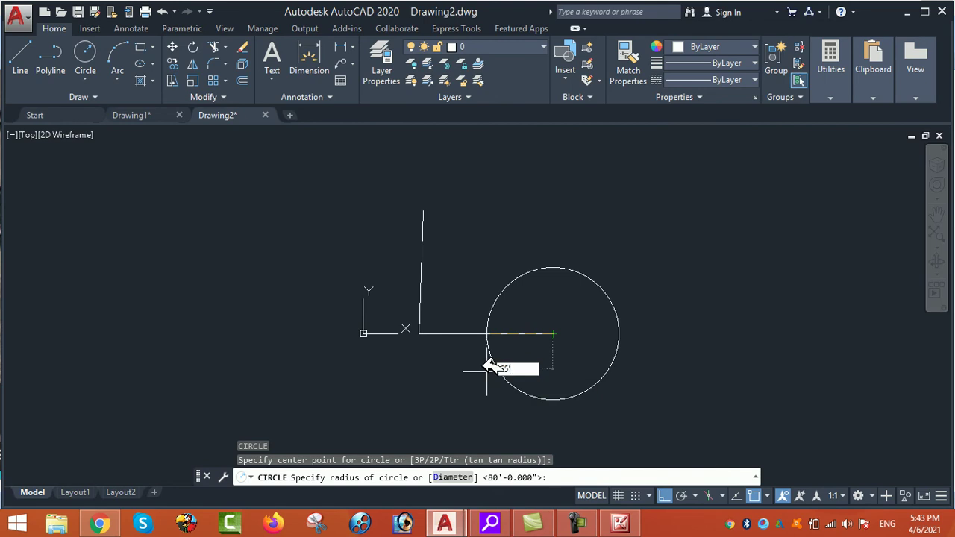
pyautogui.write("65'")
pyautogui.press('Return')
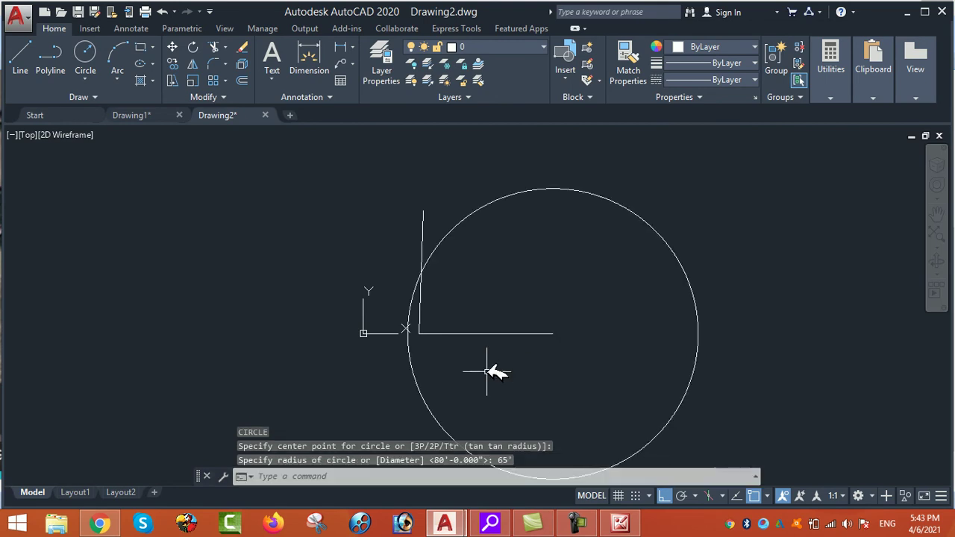
# - Check the diagonal from the plot's lower-left corner in the land image, and return to Drawing2 in AutoCAD
pyautogui.click(621, 522)
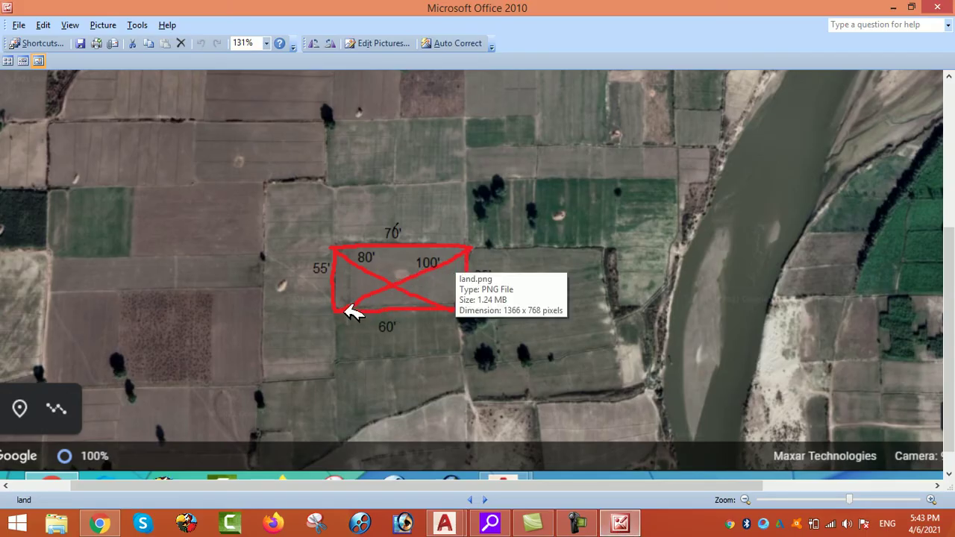
pyautogui.moveTo(445, 522)
pyautogui.click(522, 448)
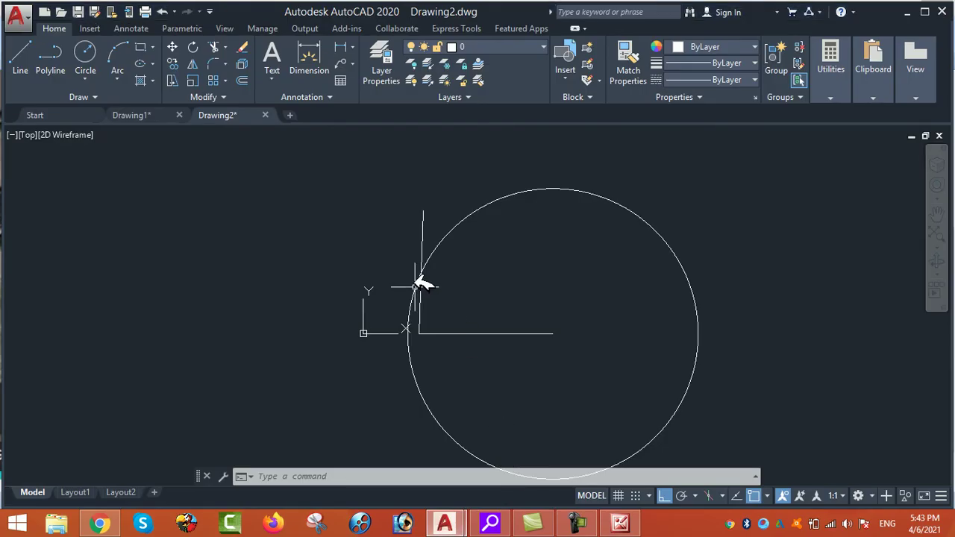
# - Try a circle with radius 100, without the feet mark, on the base line's left endpoint, and erase it
pyautogui.press('Return')
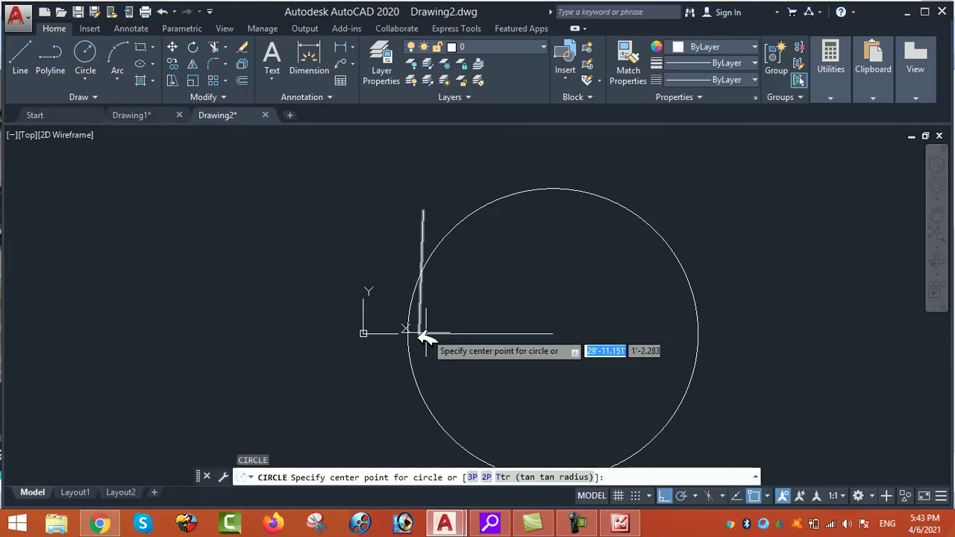
pyautogui.click(419, 334)
pyautogui.write('10')
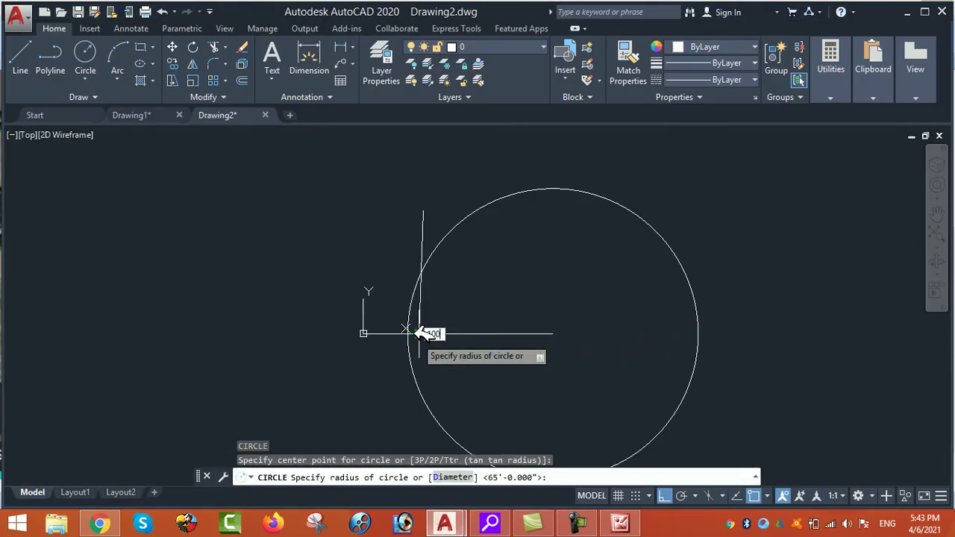
pyautogui.write('0')
pyautogui.press('Return')
pyautogui.click(436, 323)
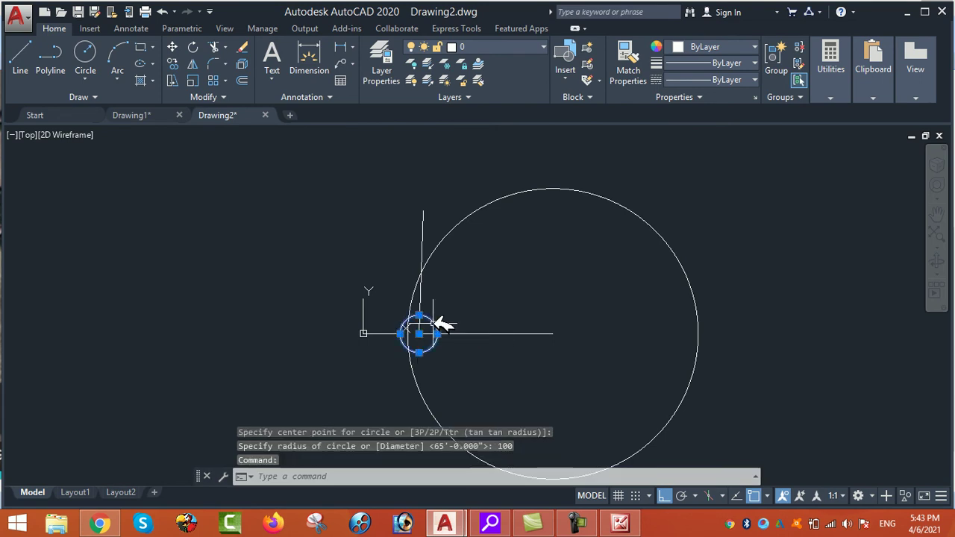
pyautogui.press('Delete')
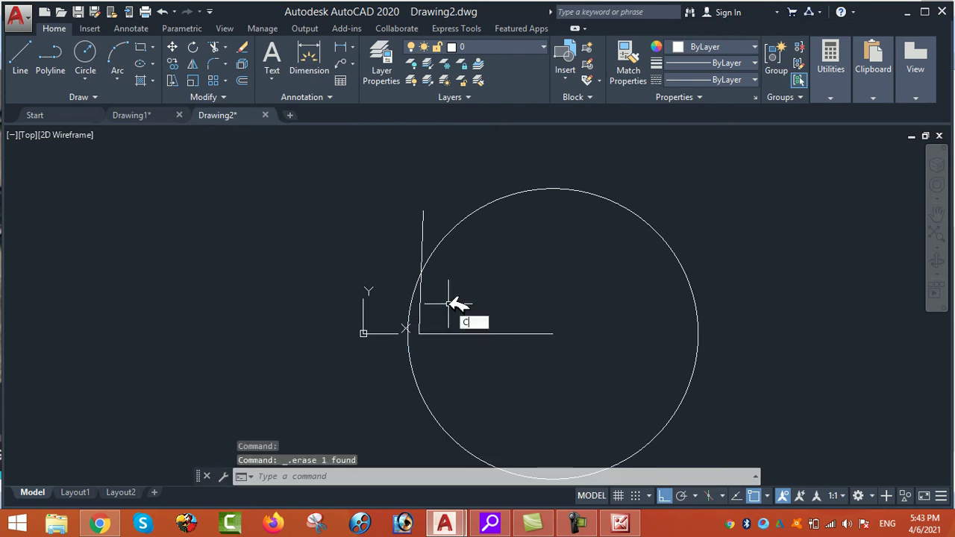
# - Draw a circle with a 100' radius centred on the left endpoint of the base line
pyautogui.press('Return')
pyautogui.click(419, 332)
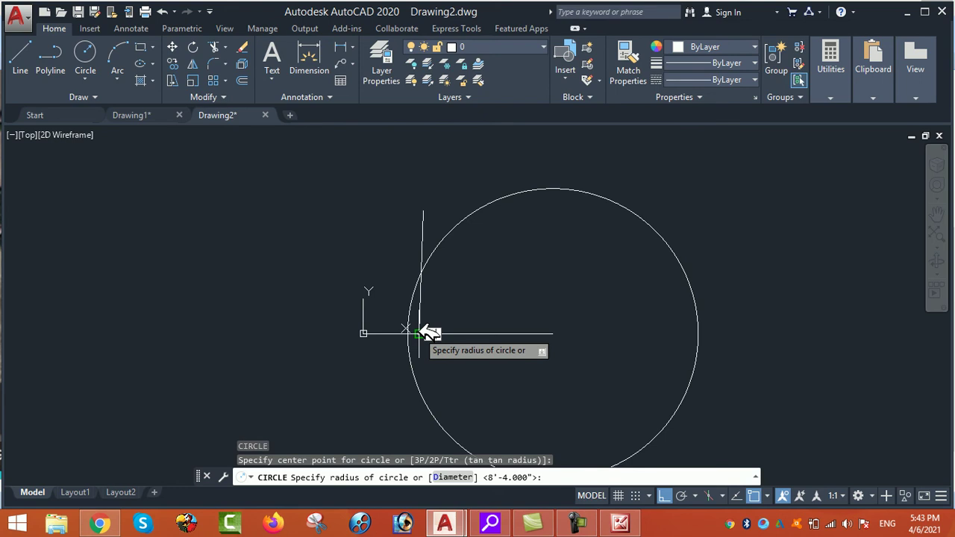
pyautogui.write("100'")
pyautogui.press('Return')
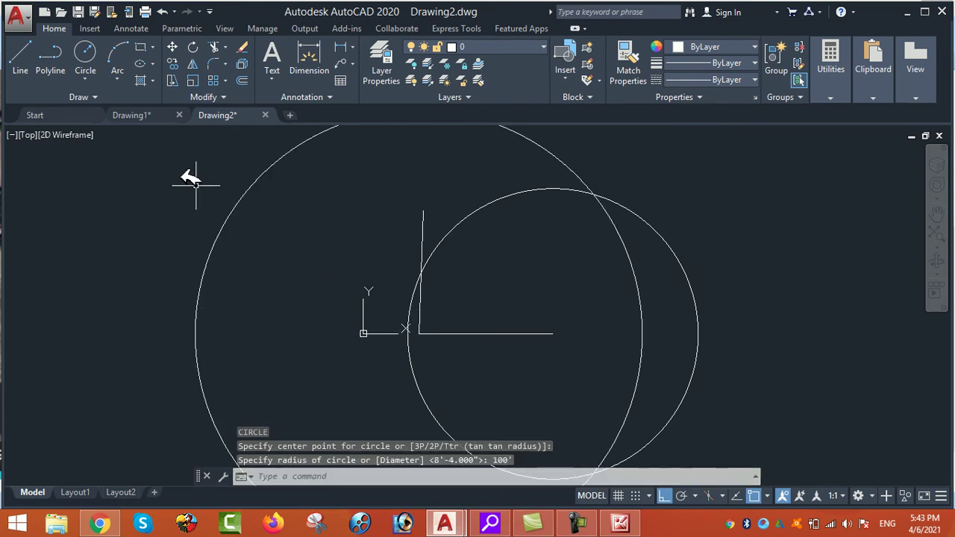
# - Draw the plot's right side as a line from the upper intersection of the two circles to the base line's right endpoint
pyautogui.write('L')
pyautogui.press('Return')
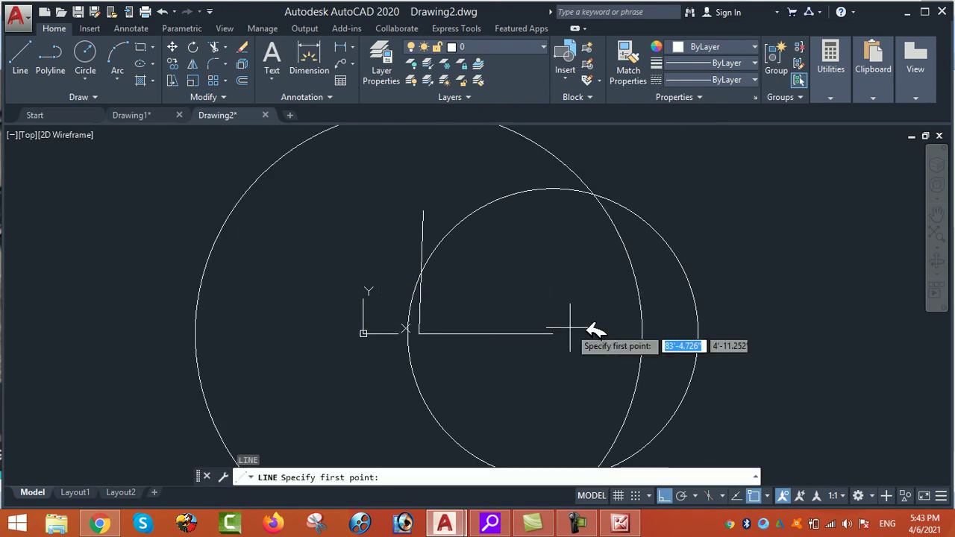
pyautogui.click(598, 195)
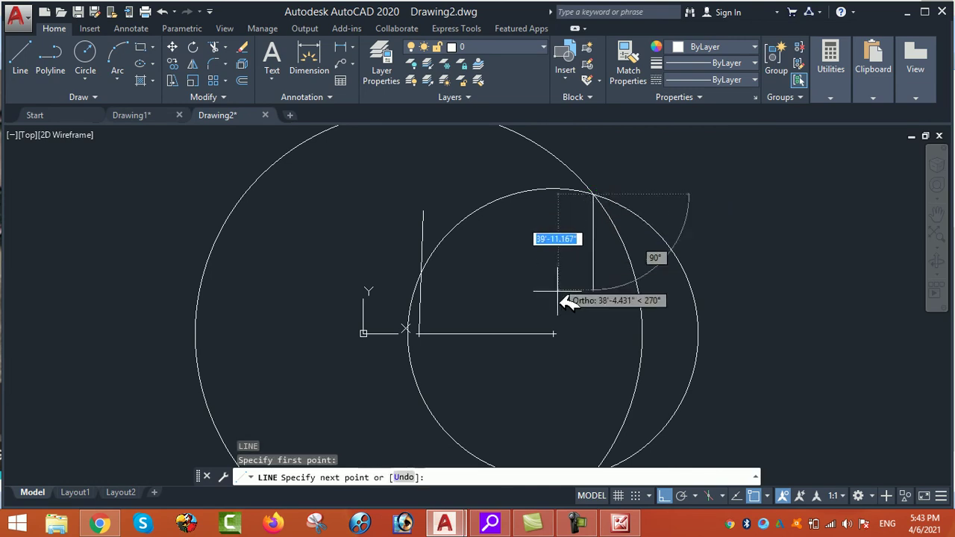
pyautogui.click(552, 334)
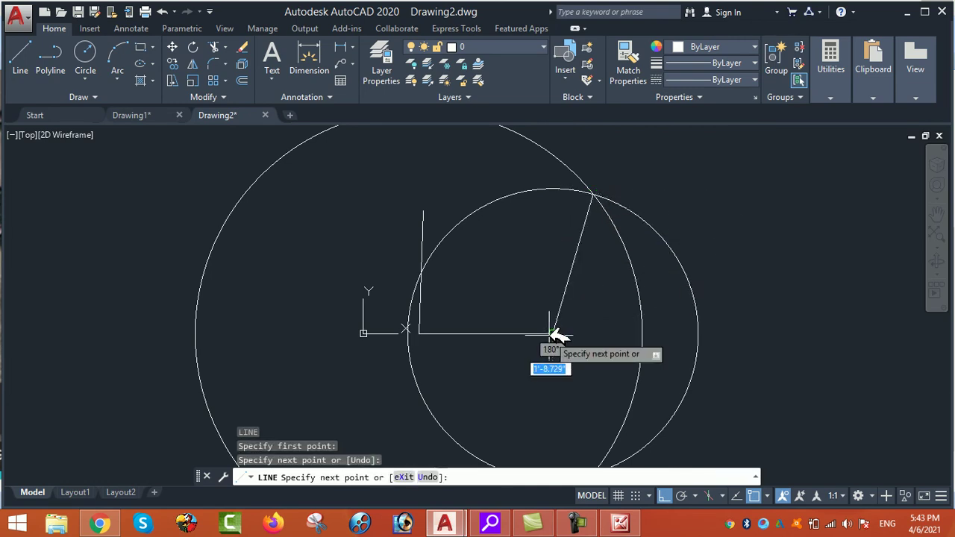
pyautogui.press('Escape')
# - Erase both construction circles around the base line's endpoints
pyautogui.click(734, 256)
pyautogui.click(639, 315)
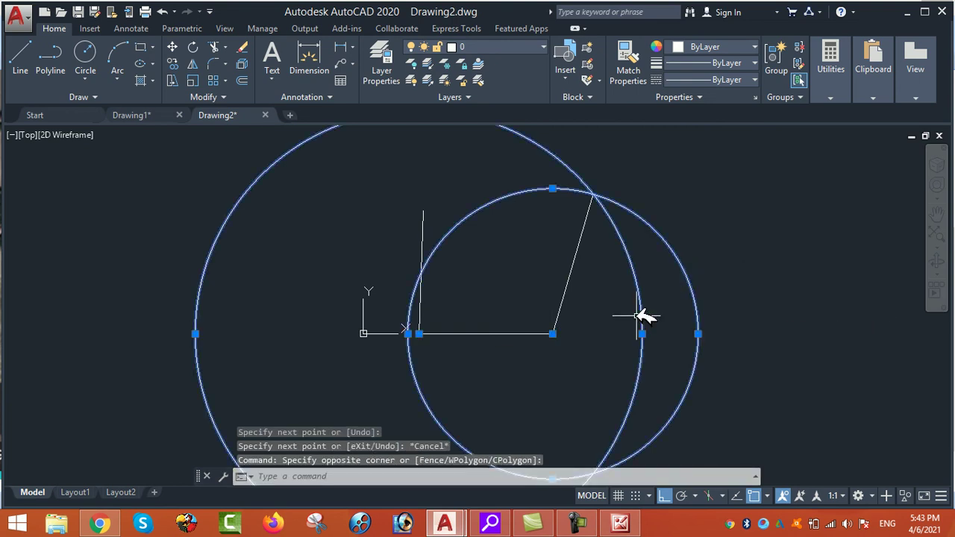
pyautogui.press('Delete')
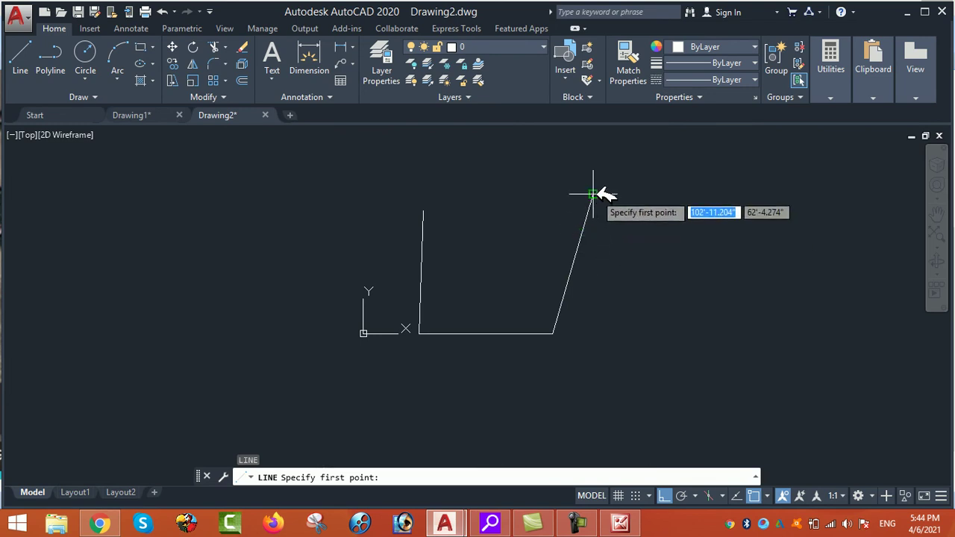
# - Close the plot outline with a line from the right side's upper end to the left side's upper end
pyautogui.click(592, 194)
pyautogui.click(423, 212)
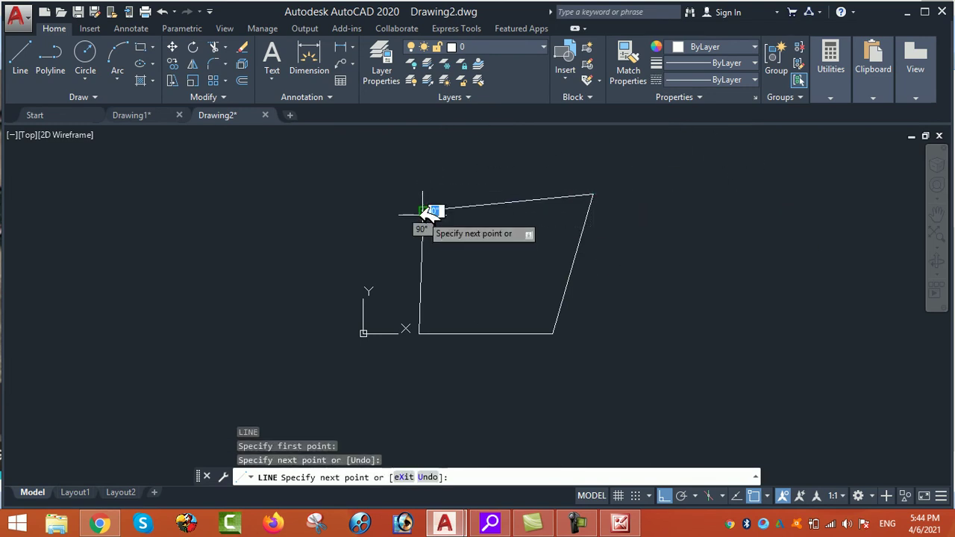
pyautogui.press('Escape')
pyautogui.scroll(2, 594, 209)
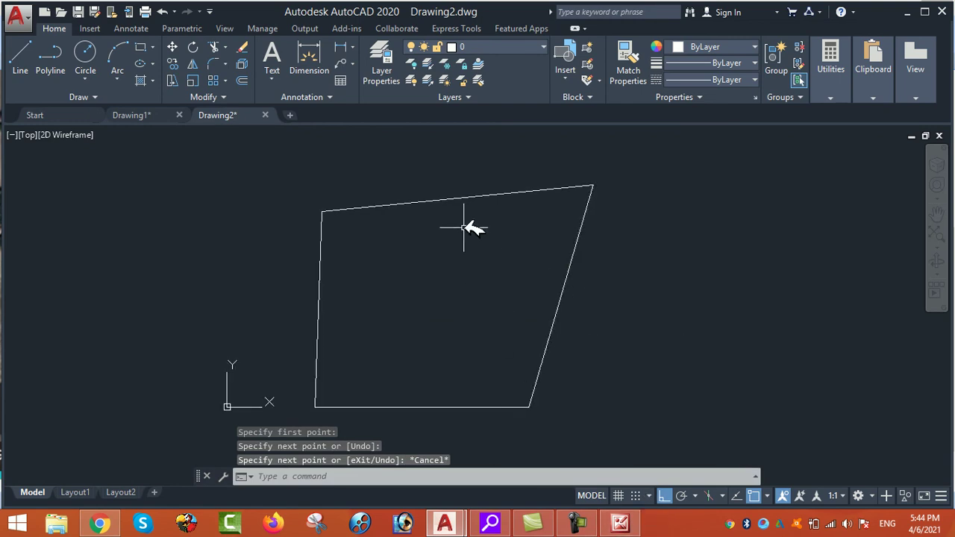
pyautogui.scroll(-1, 464, 227)
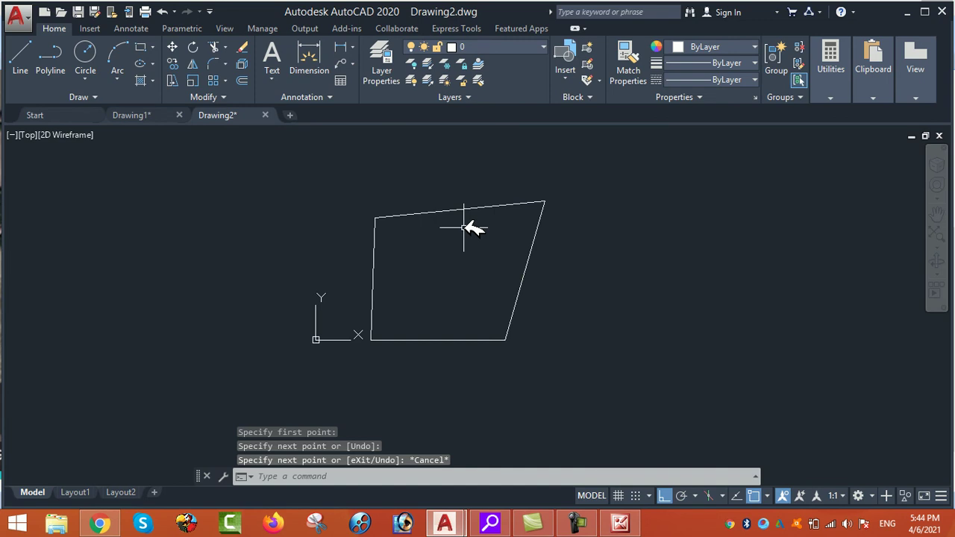
pyautogui.click(631, 522)
pyautogui.click(631, 522)
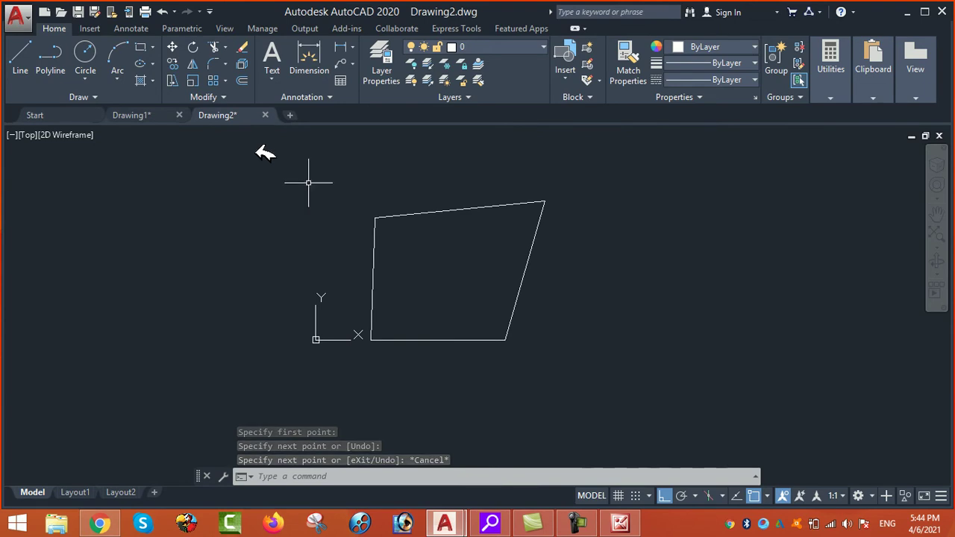
pyautogui.click(142, 29)
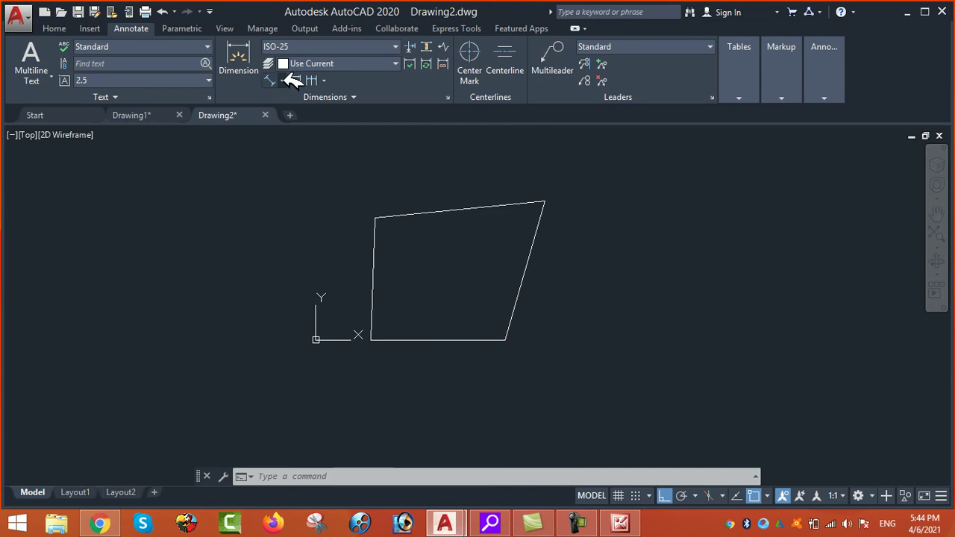
pyautogui.click(292, 81)
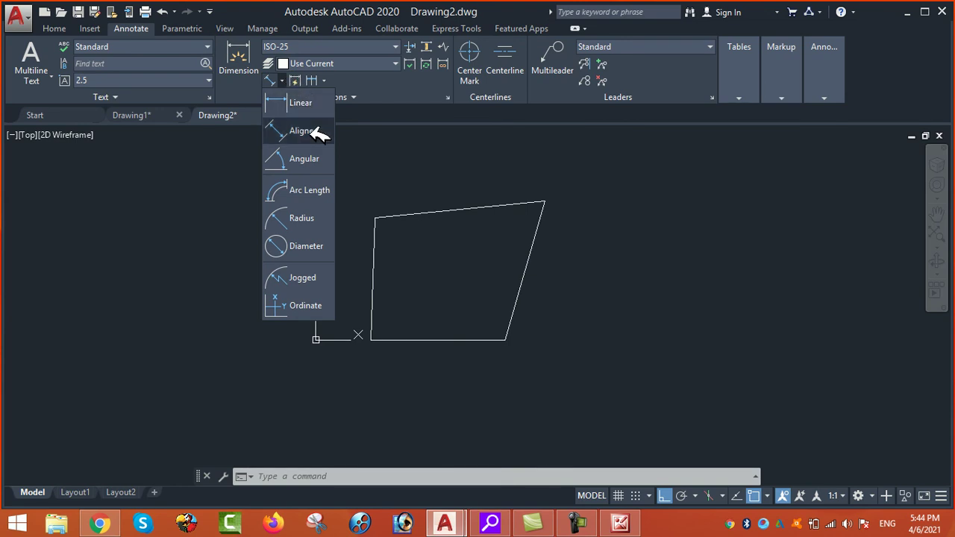
pyautogui.click(642, 274)
pyautogui.click(620, 245)
pyautogui.click(609, 220)
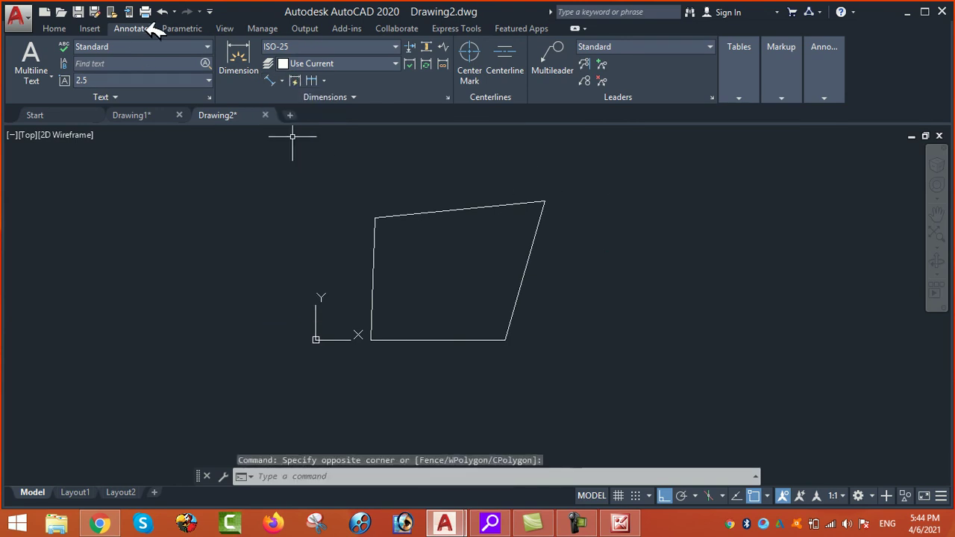
pyautogui.click(53, 29)
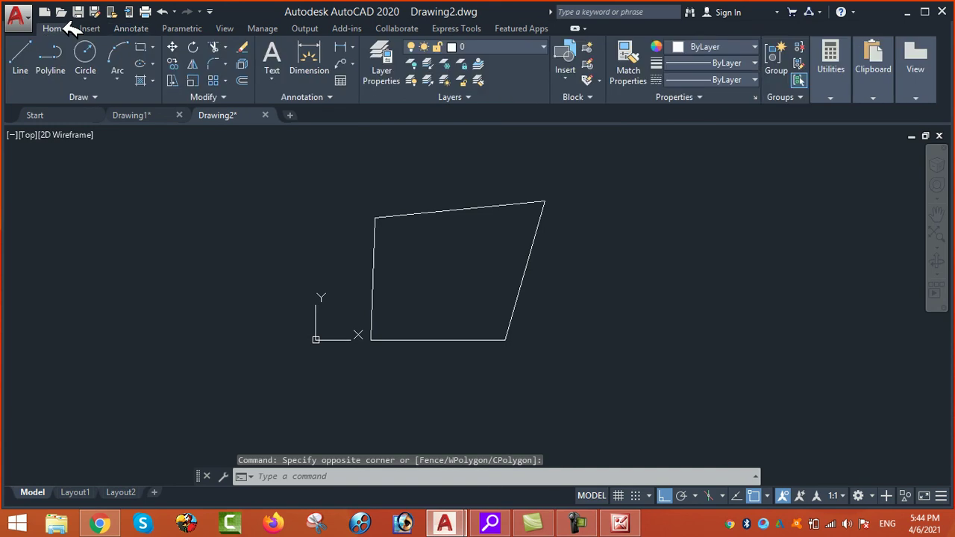
# - Turn Ortho off and add an aligned dimension along the plot's left side, placed just outside the outline
pyautogui.click(132, 28)
pyautogui.click(282, 80)
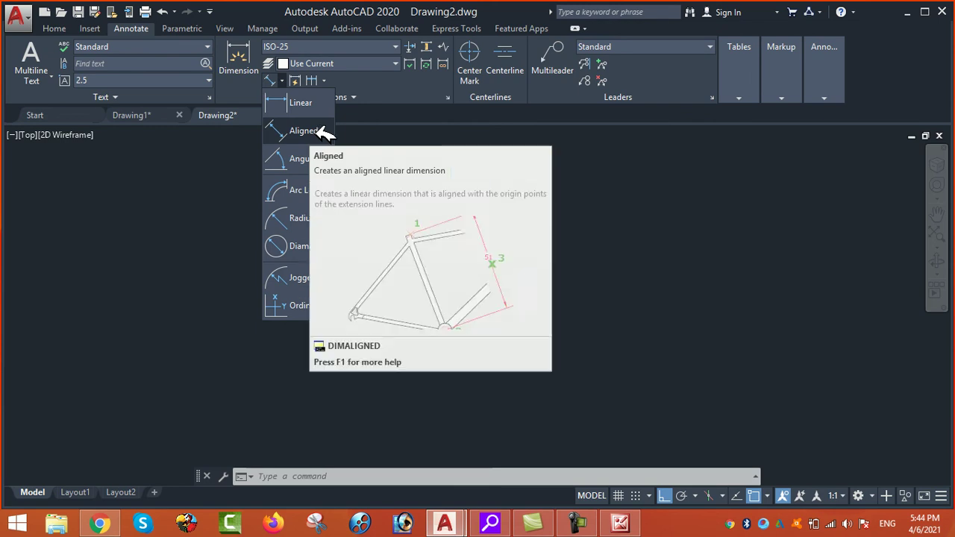
pyautogui.click(302, 131)
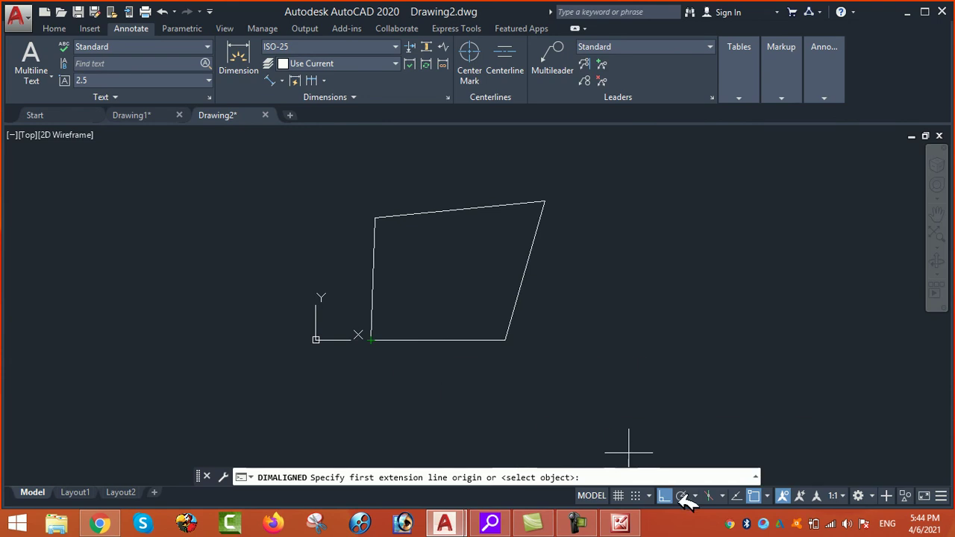
pyautogui.click(373, 339)
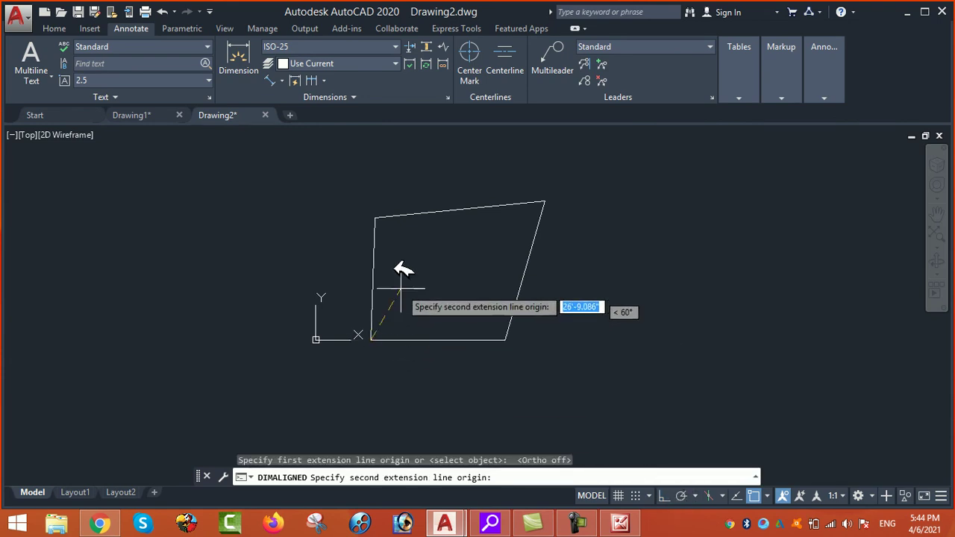
pyautogui.click(374, 217)
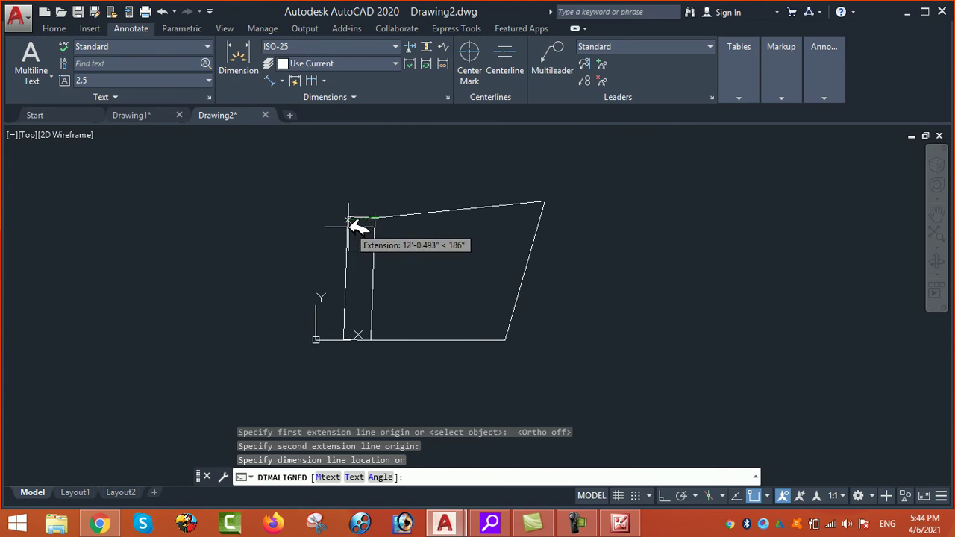
pyautogui.click(355, 228)
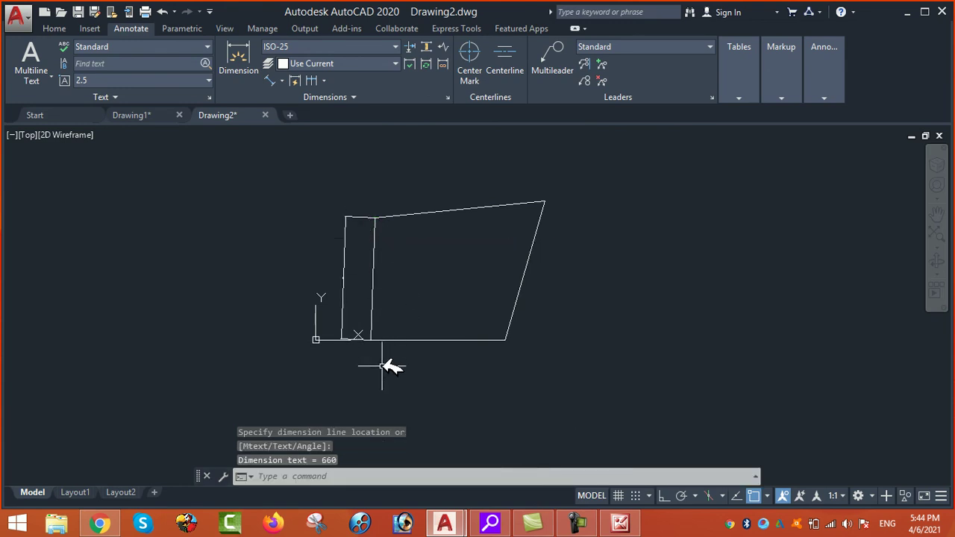
# - Inspect the left side's dimension text, compare it with the side lengths in the land image, and return to Drawing2 in AutoCAD
pyautogui.scroll(6, 354, 290)
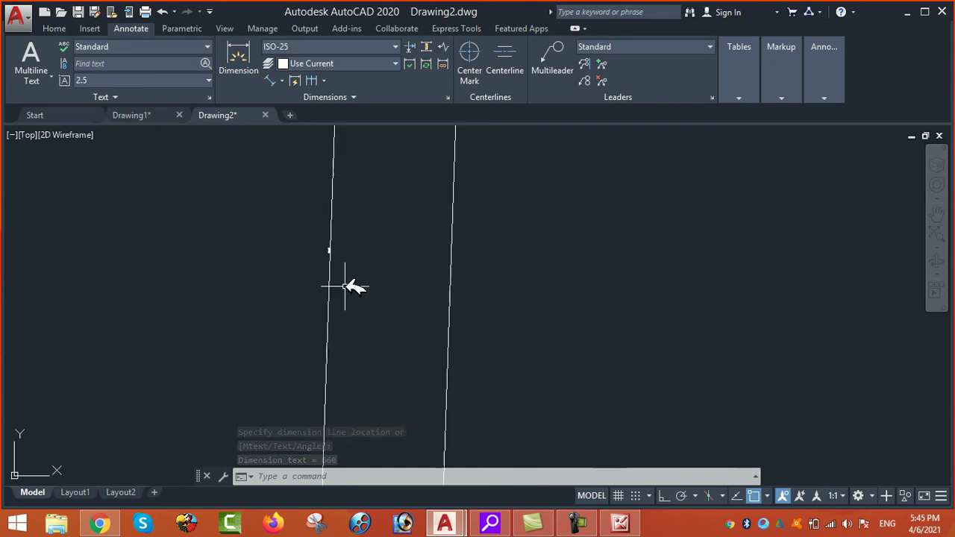
pyautogui.scroll(-8, 317, 239)
pyautogui.scroll(8, 321, 256)
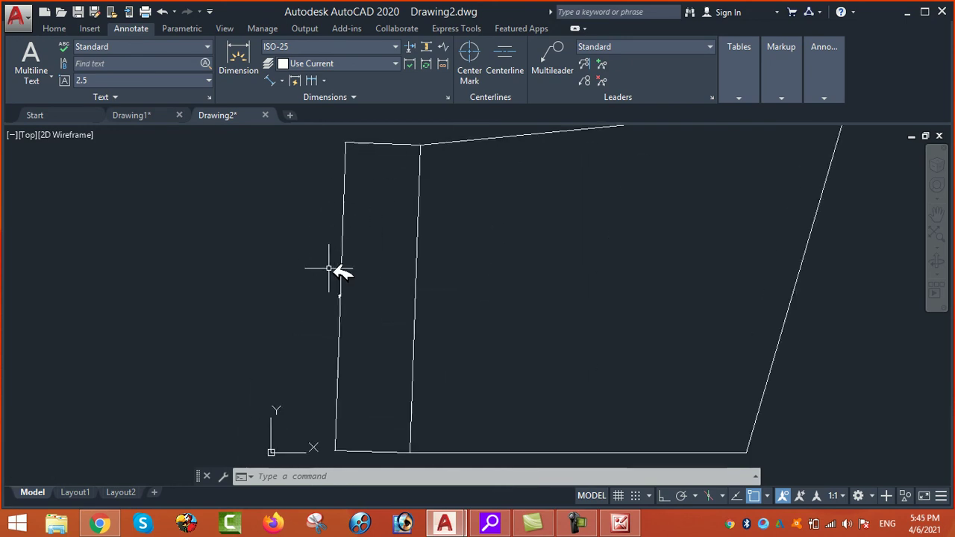
pyautogui.scroll(5, 341, 292)
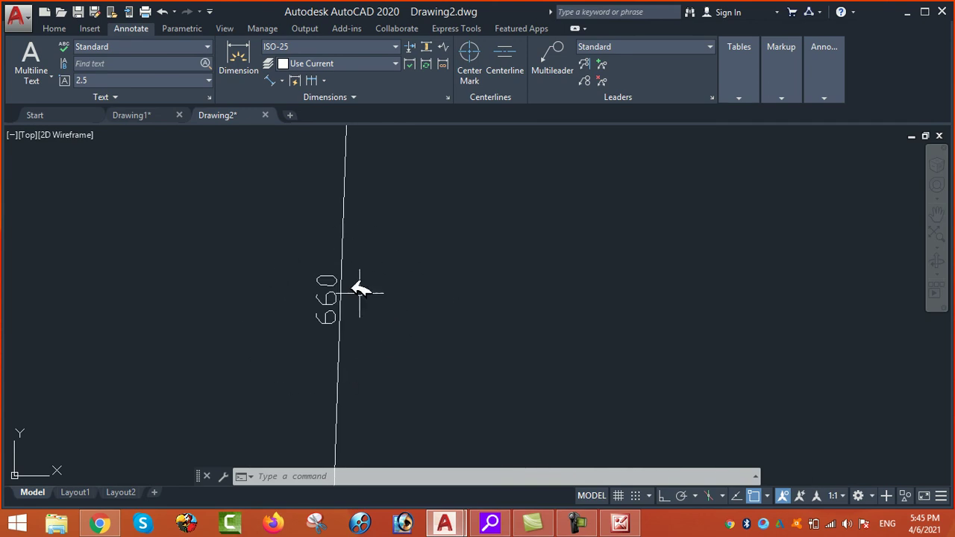
pyautogui.click(622, 522)
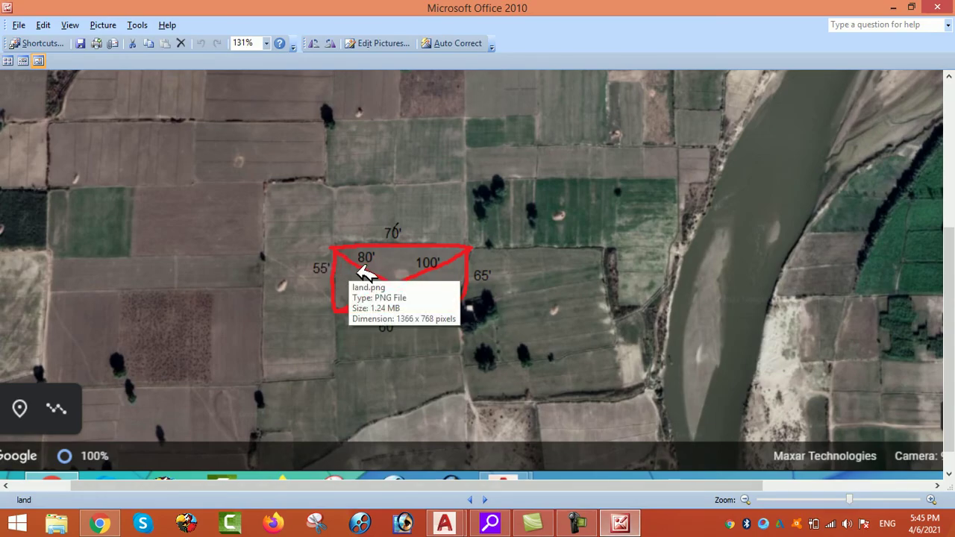
pyautogui.moveTo(444, 522)
pyautogui.click(522, 451)
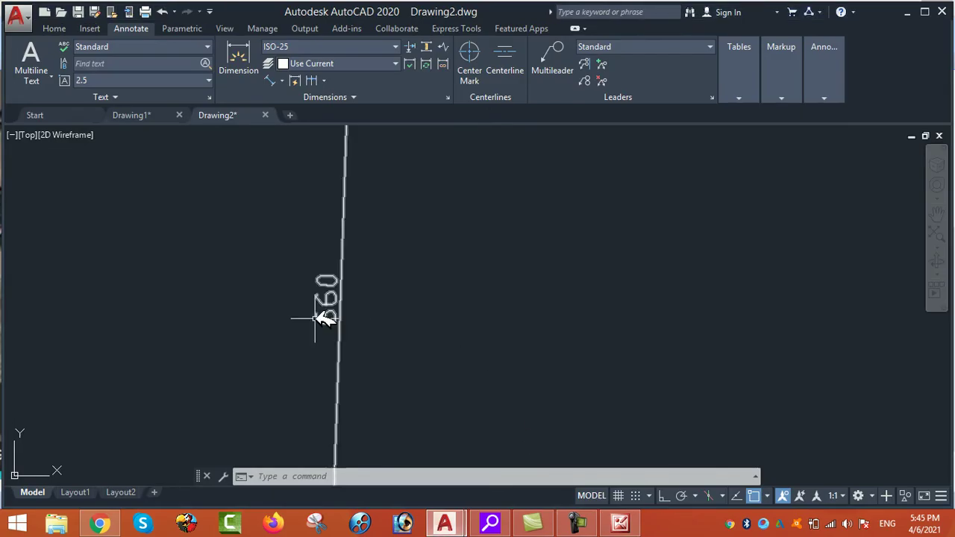
# - Add an aligned dimension to the plot's base line, placed just below the outline
pyautogui.scroll(-1, 324, 313)
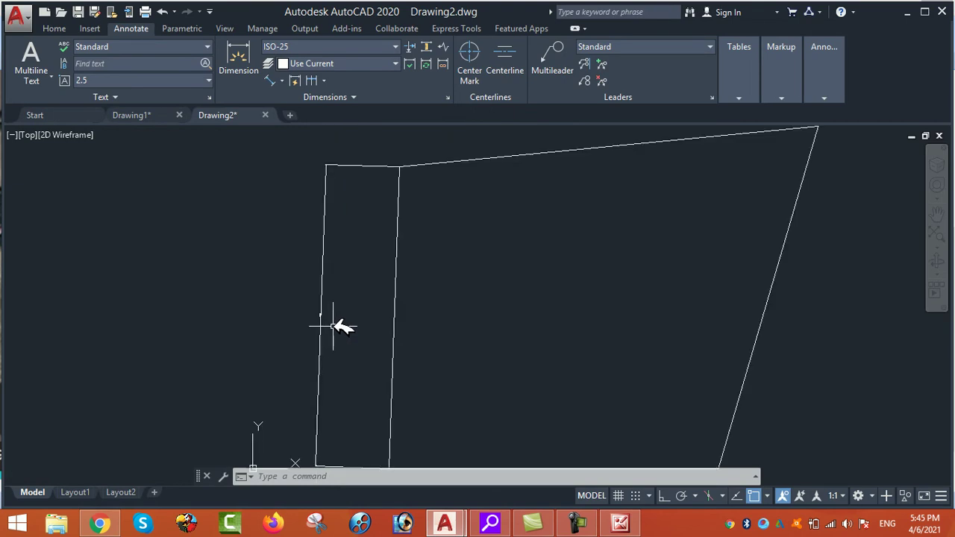
pyautogui.click(282, 81)
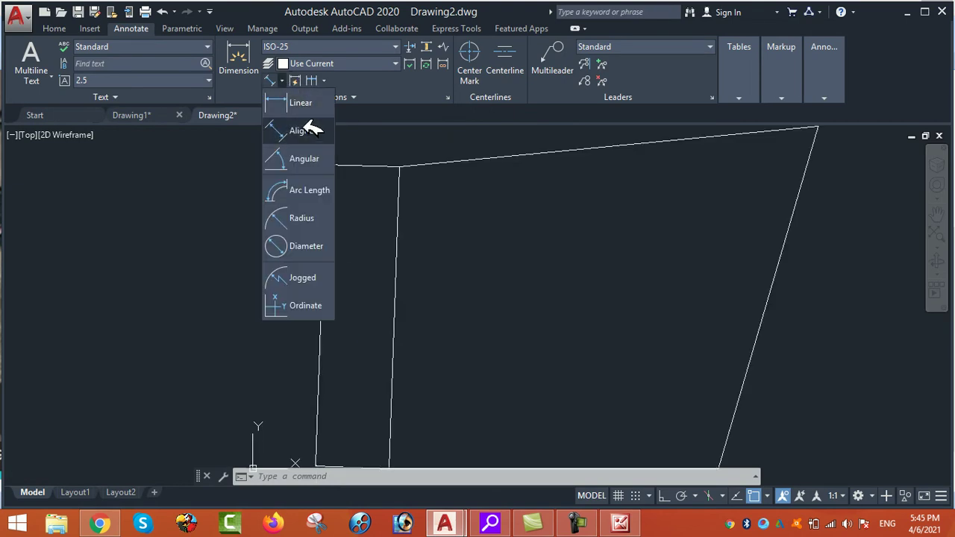
pyautogui.click(306, 131)
pyautogui.scroll(-3, 400, 241)
pyautogui.scroll(4, 426, 246)
pyautogui.scroll(4, 427, 246)
pyautogui.click(489, 266)
pyautogui.scroll(-3, 358, 331)
pyautogui.scroll(4, 517, 326)
pyautogui.click(553, 267)
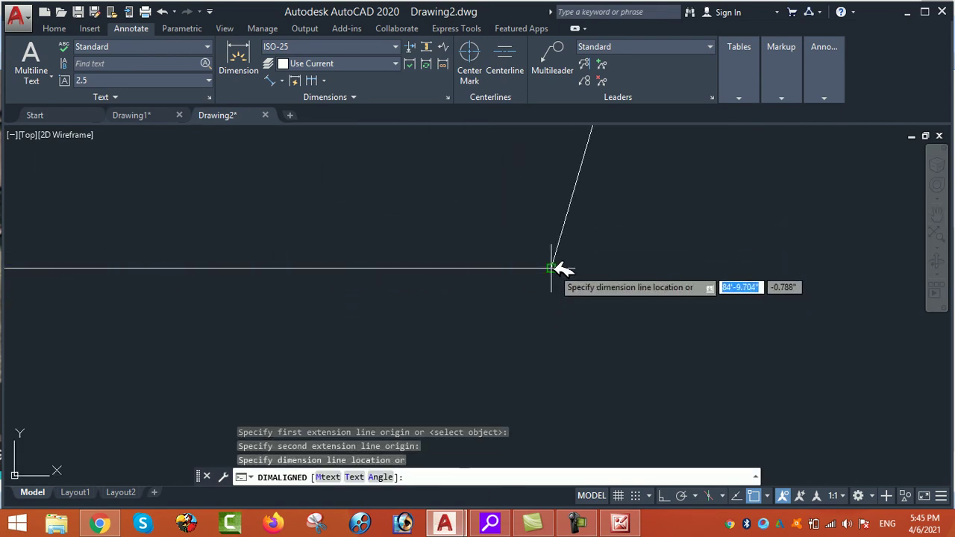
pyautogui.scroll(-3, 553, 267)
pyautogui.click(456, 303)
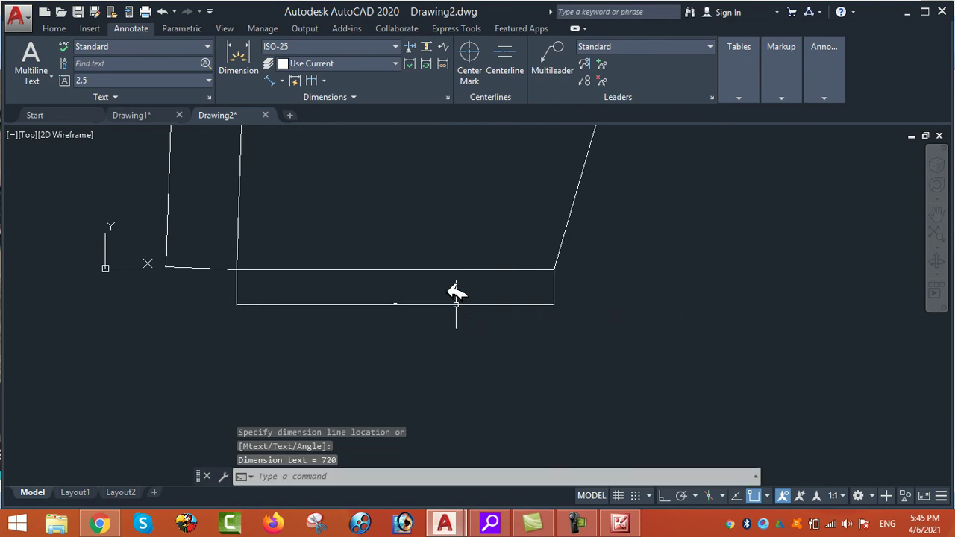
# - Add an aligned dimension to the plot's slanted right side, placed just outside the outline
pyautogui.click(282, 80)
pyautogui.click(313, 132)
pyautogui.scroll(5, 554, 269)
pyautogui.click(453, 234)
pyautogui.scroll(-5, 373, 362)
pyautogui.scroll(5, 383, 192)
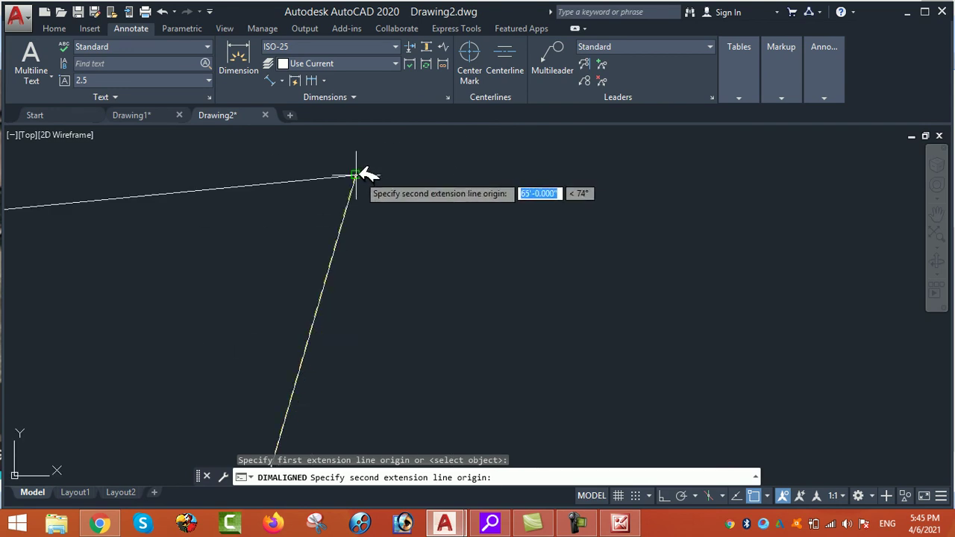
pyautogui.click(355, 177)
pyautogui.scroll(-5, 358, 173)
pyautogui.click(377, 179)
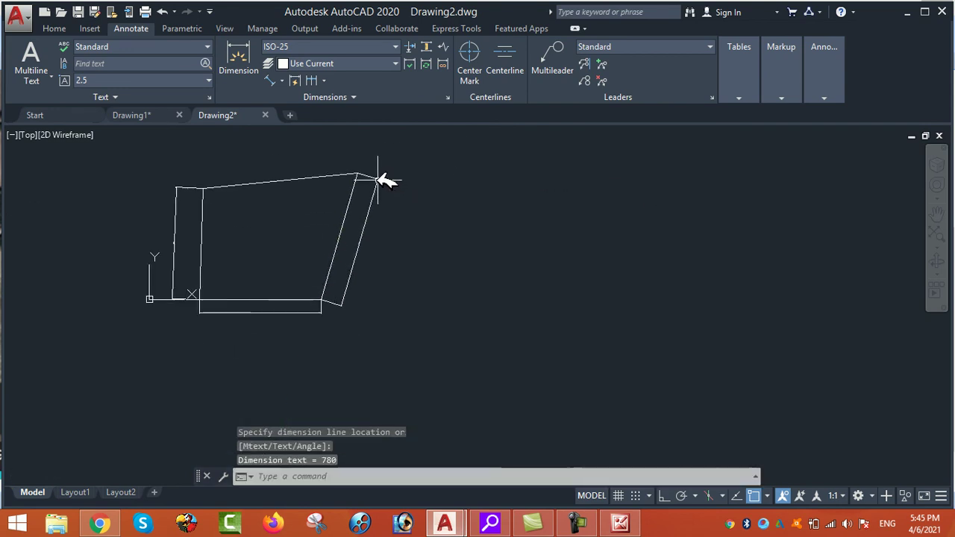
# - Add an aligned dimension to the plot's sloping top side between its two upper corners, placed above the outline
pyautogui.click(291, 81)
pyautogui.click(313, 132)
pyautogui.scroll(5, 209, 183)
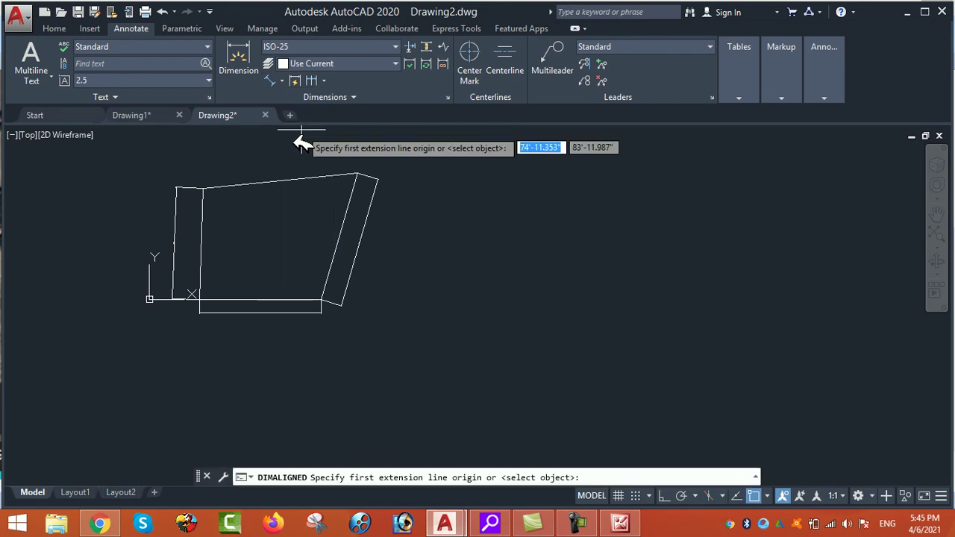
pyautogui.scroll(-4, 249, 234)
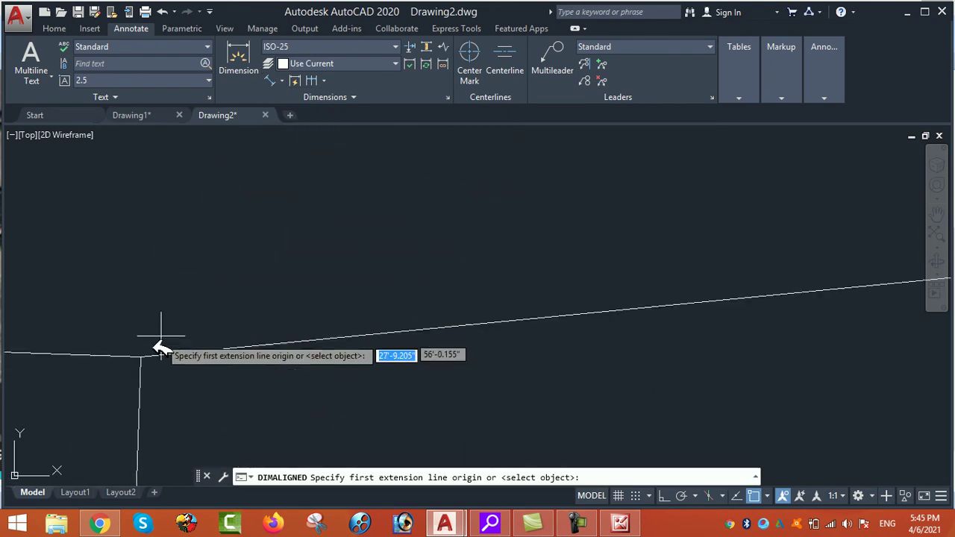
pyautogui.click(141, 359)
pyautogui.scroll(-3, 213, 356)
pyautogui.scroll(3, 261, 347)
pyautogui.scroll(3, 373, 344)
pyautogui.click(341, 357)
pyautogui.scroll(-4, 452, 304)
pyautogui.scroll(-3, 337, 294)
pyautogui.scroll(-2, 332, 278)
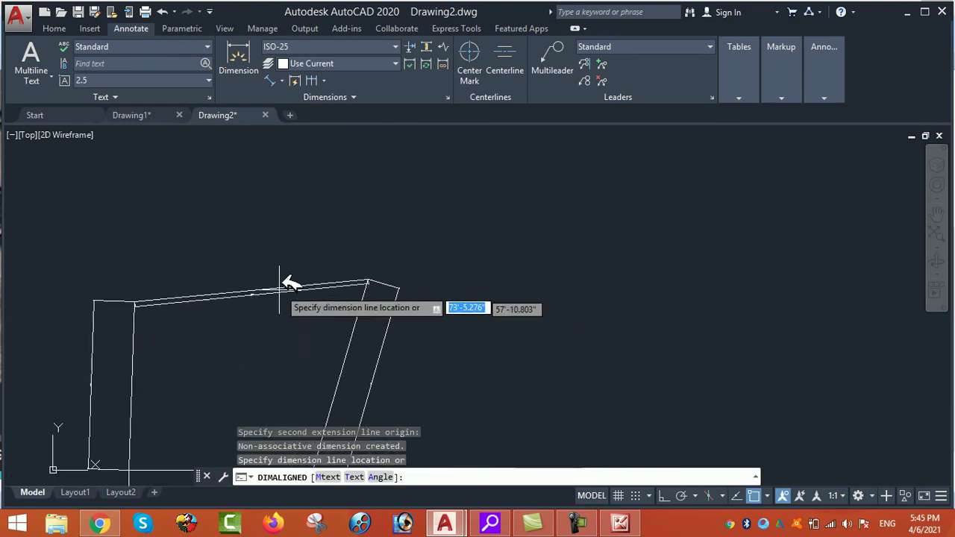
pyautogui.click(294, 263)
pyautogui.scroll(-2, 422, 207)
pyautogui.scroll(3, 362, 281)
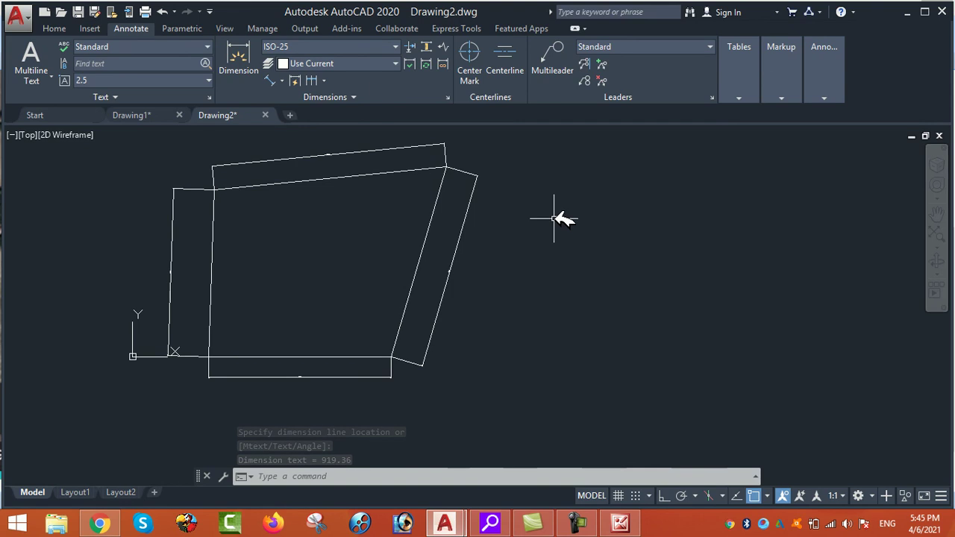
# - Modify the ISO-25 dimension style to use an arrow size of 20" and a text height of 20"
pyautogui.write('D')
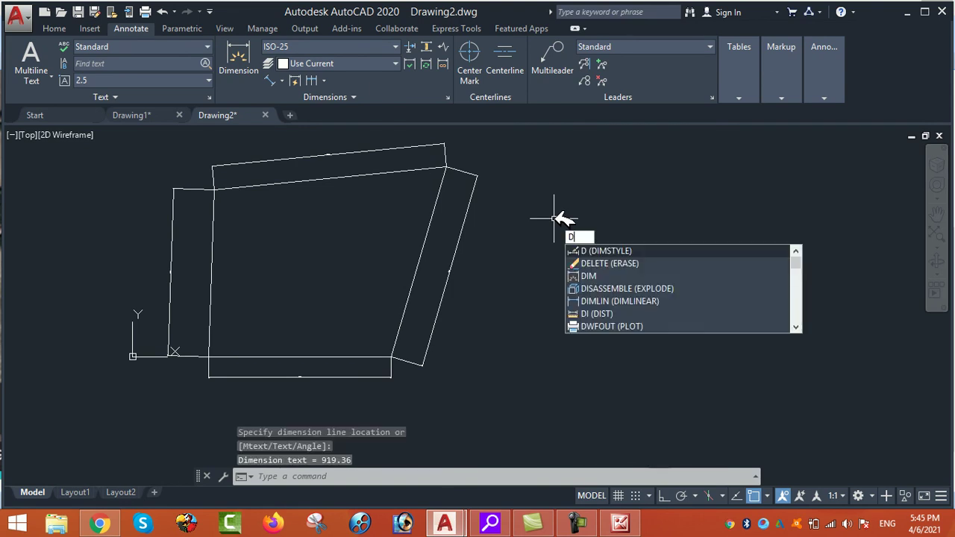
pyautogui.press('Return')
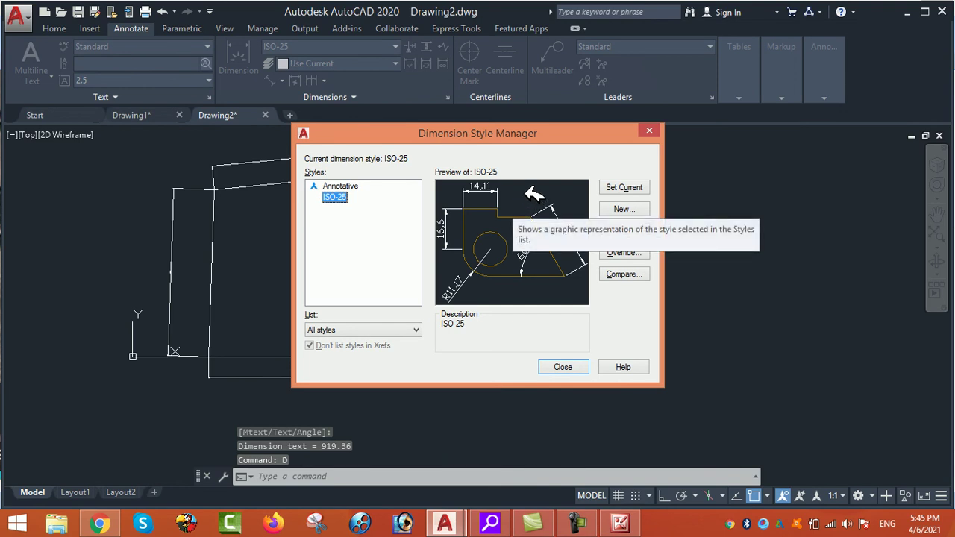
pyautogui.click(636, 233)
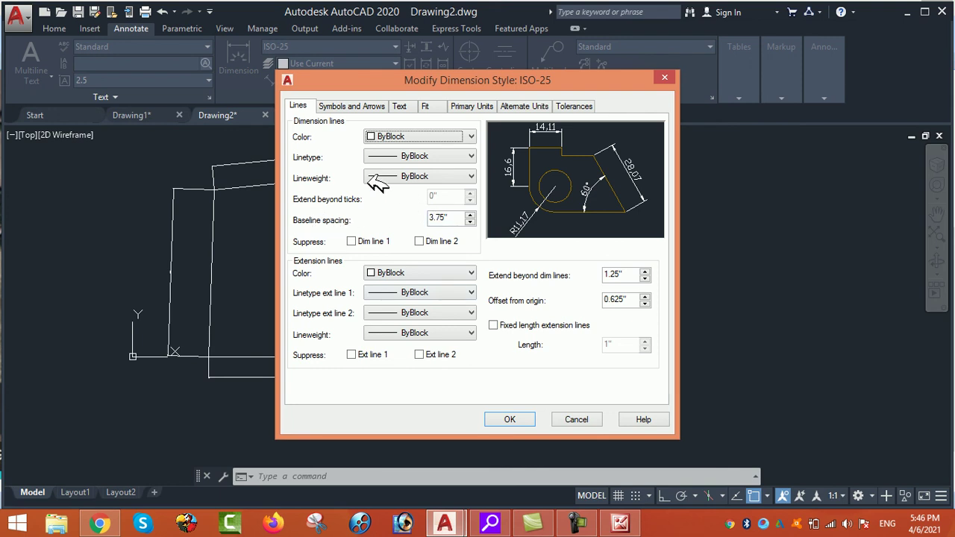
pyautogui.click(349, 107)
pyautogui.moveTo(269, 244); pyautogui.dragTo(241, 245)
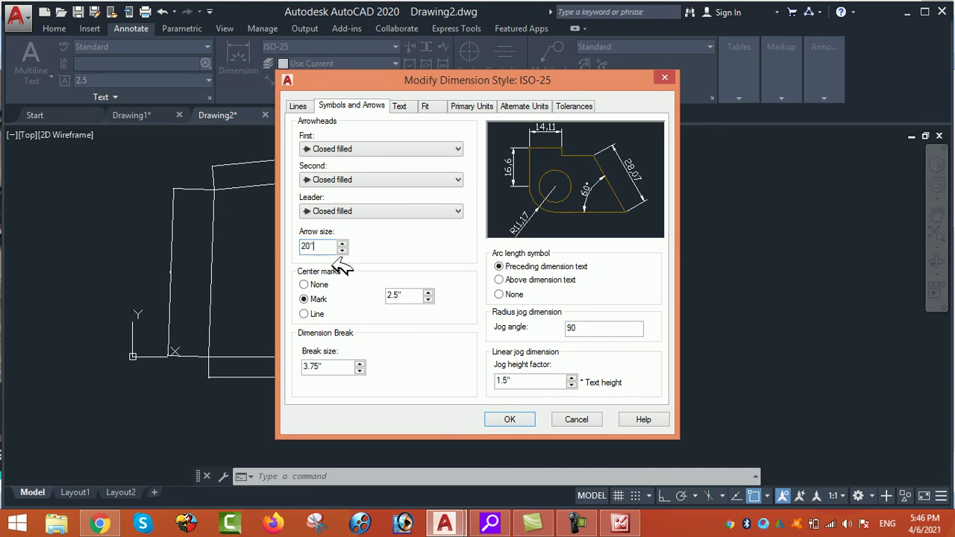
pyautogui.click(408, 104)
pyautogui.moveTo(462, 206); pyautogui.dragTo(348, 192)
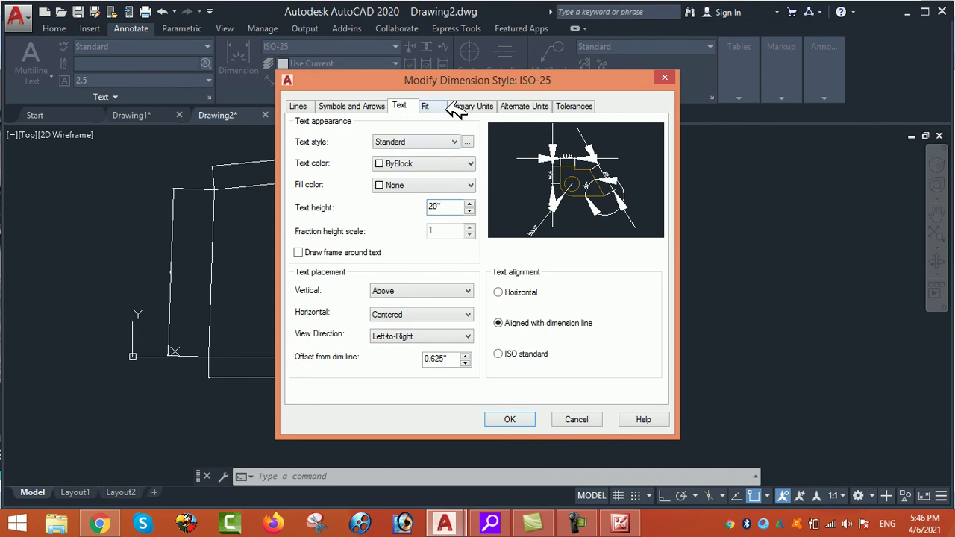
# - Set the ISO-25 style's primary units to Engineering with 0'-0" precision, and make the style current
pyautogui.click(440, 106)
pyautogui.click(471, 106)
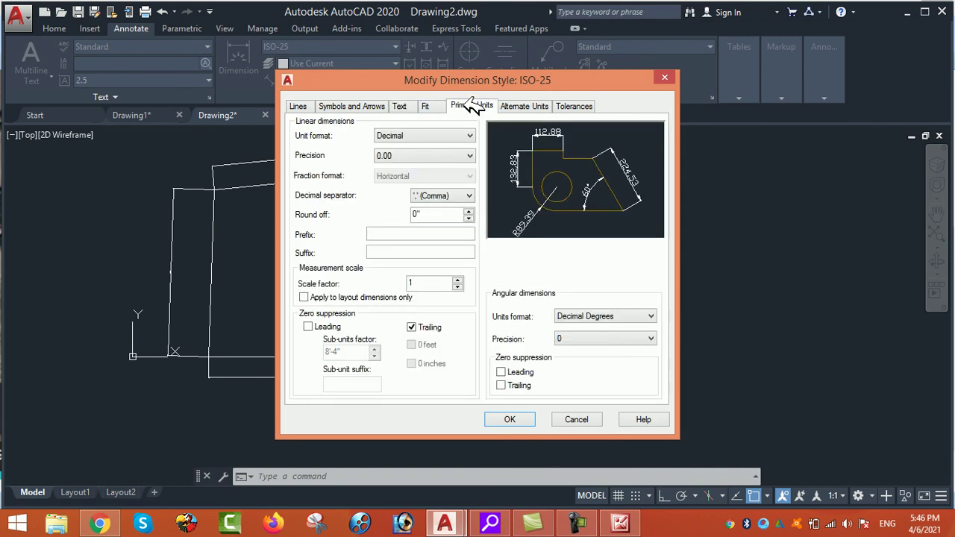
pyautogui.click(450, 134)
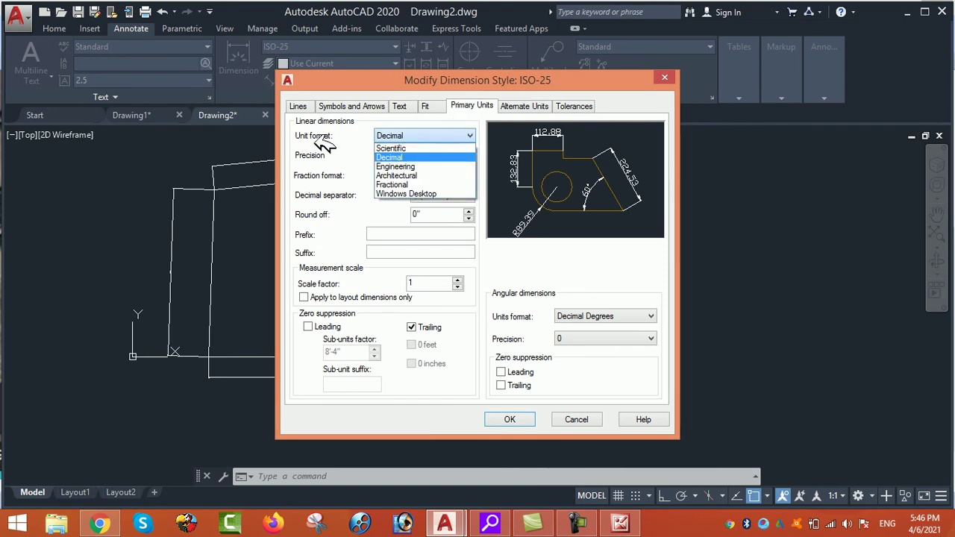
pyautogui.click(437, 167)
pyautogui.click(438, 156)
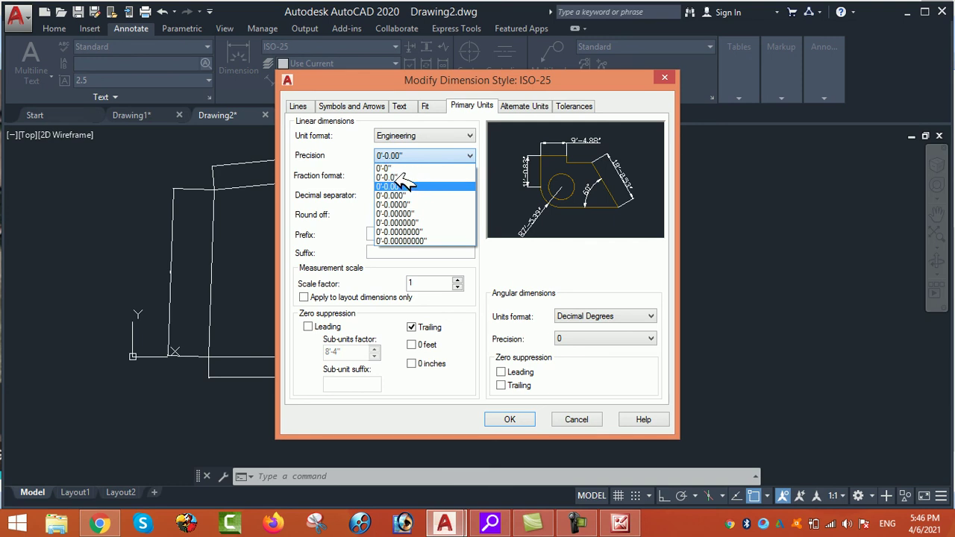
pyautogui.click(422, 168)
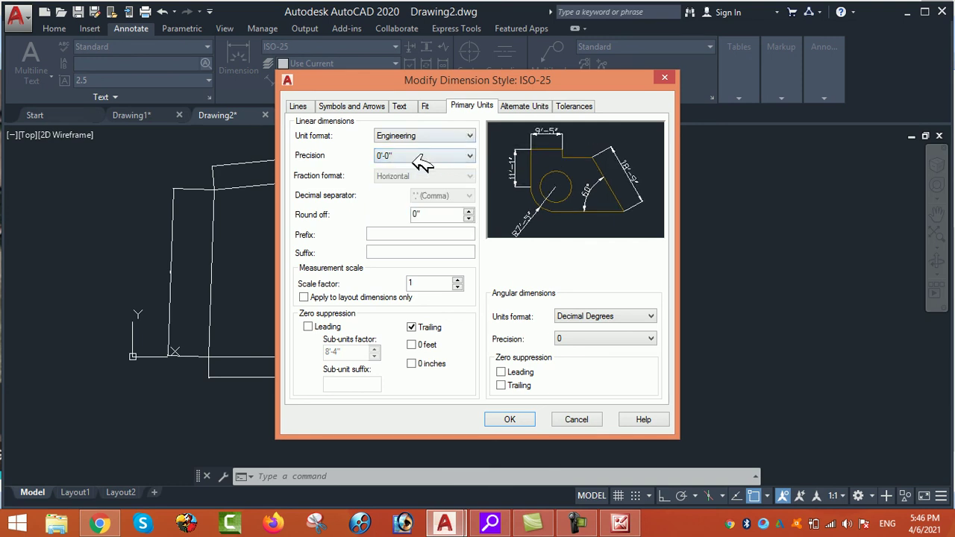
pyautogui.click(516, 420)
pyautogui.click(640, 189)
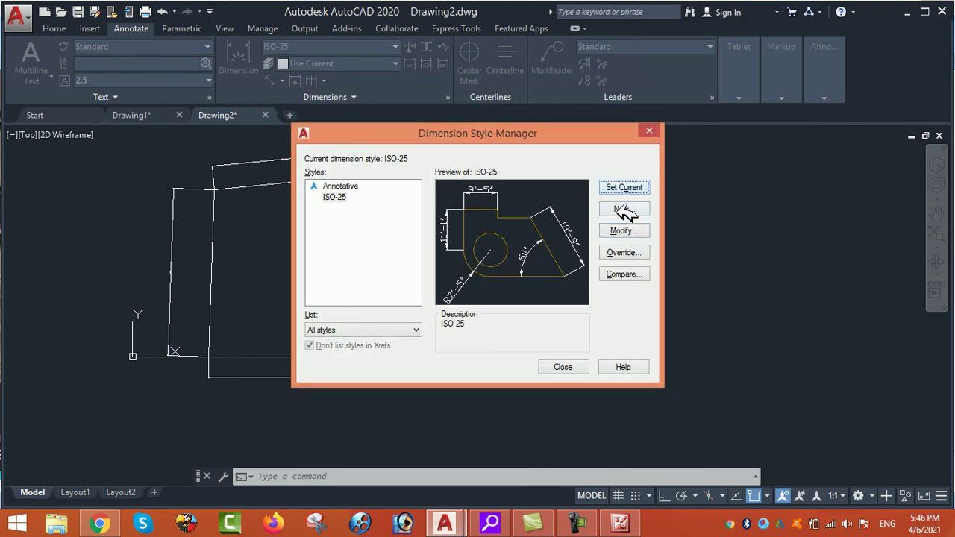
pyautogui.click(567, 367)
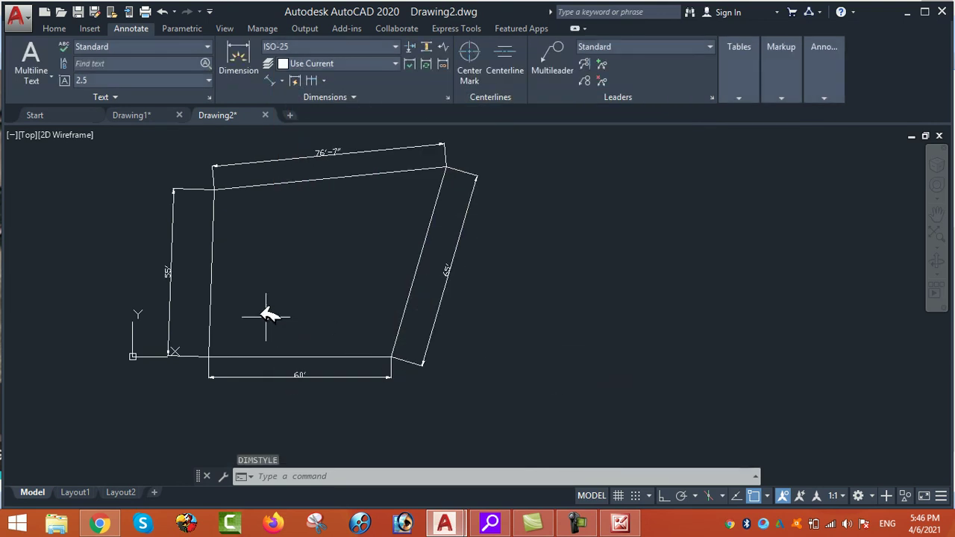
# - Compare the plot's four side dimensions with the lengths in the land image, examine its diagonals, and return to Drawing2 in AutoCAD
pyautogui.moveTo(311, 279)
pyautogui.mouseDown(button='middle')
pyautogui.moveTo(458, 324)
pyautogui.moveTo(443, 301)
pyautogui.mouseUp(button='middle')
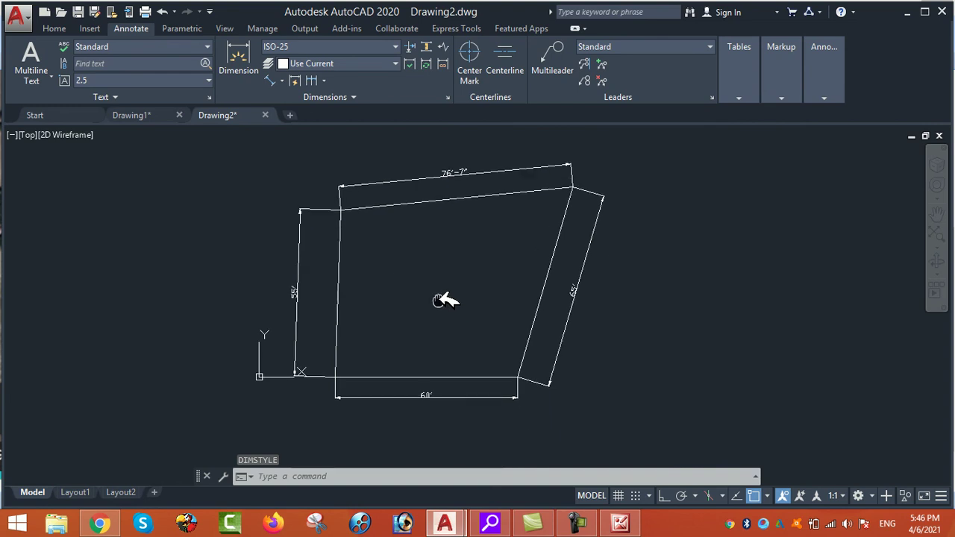
pyautogui.scroll(3, 438, 323)
pyautogui.scroll(-4, 438, 324)
pyautogui.scroll(1, 438, 324)
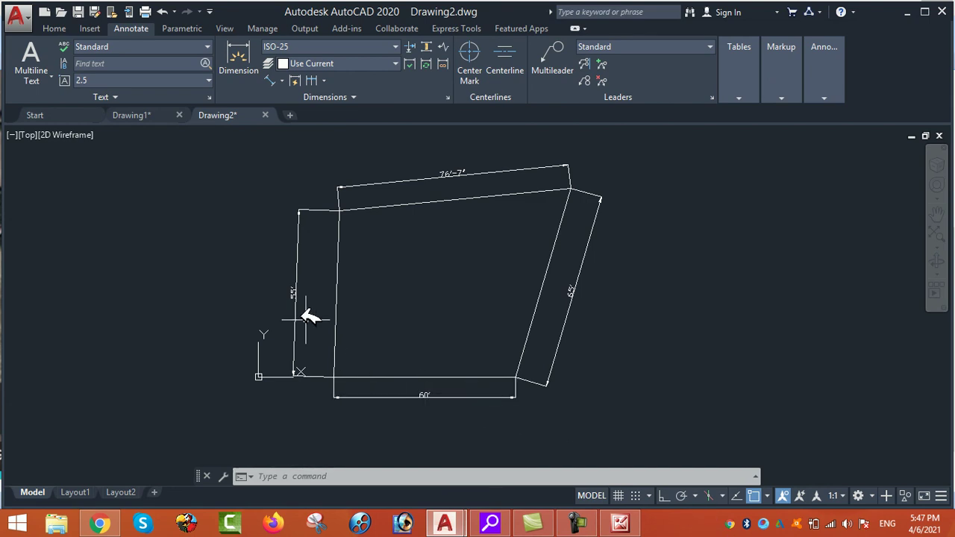
pyautogui.click(620, 522)
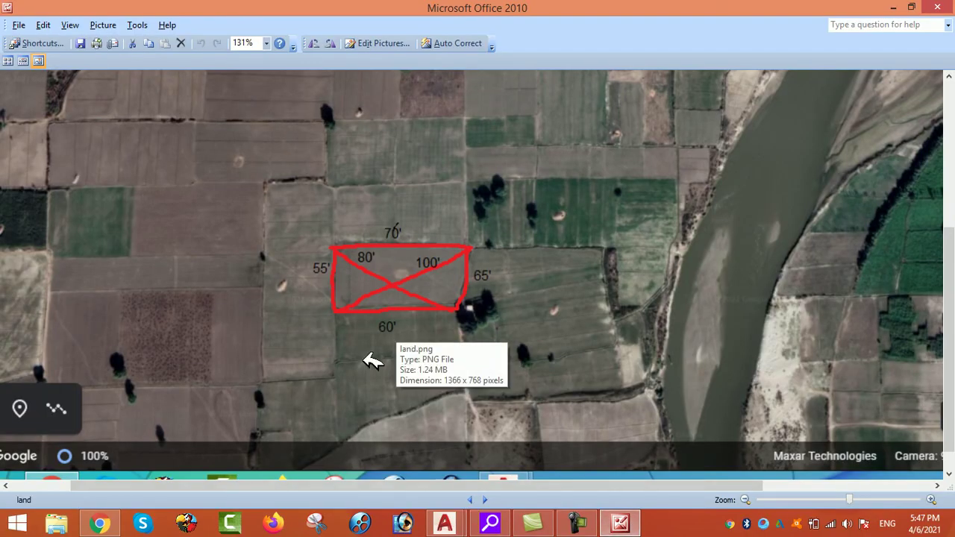
pyautogui.moveTo(444, 522)
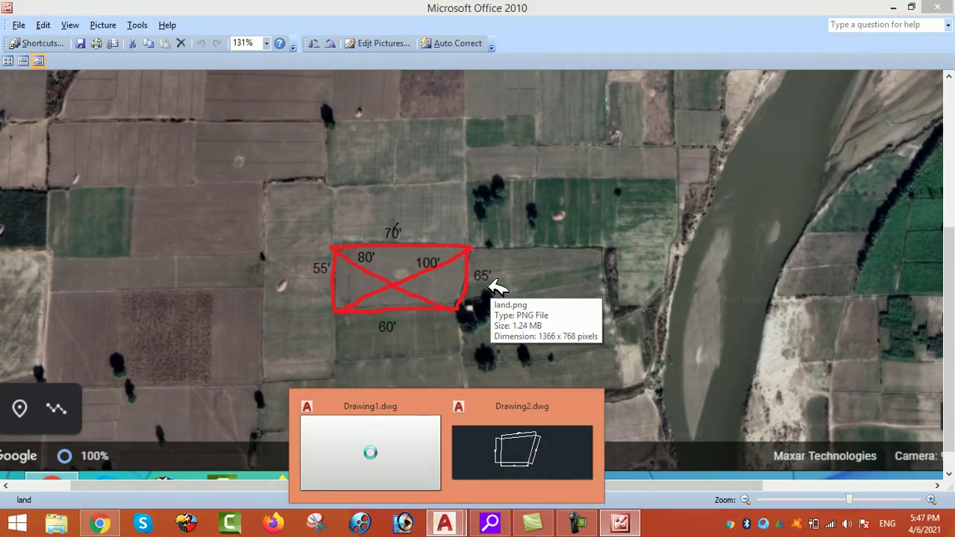
pyautogui.click(515, 433)
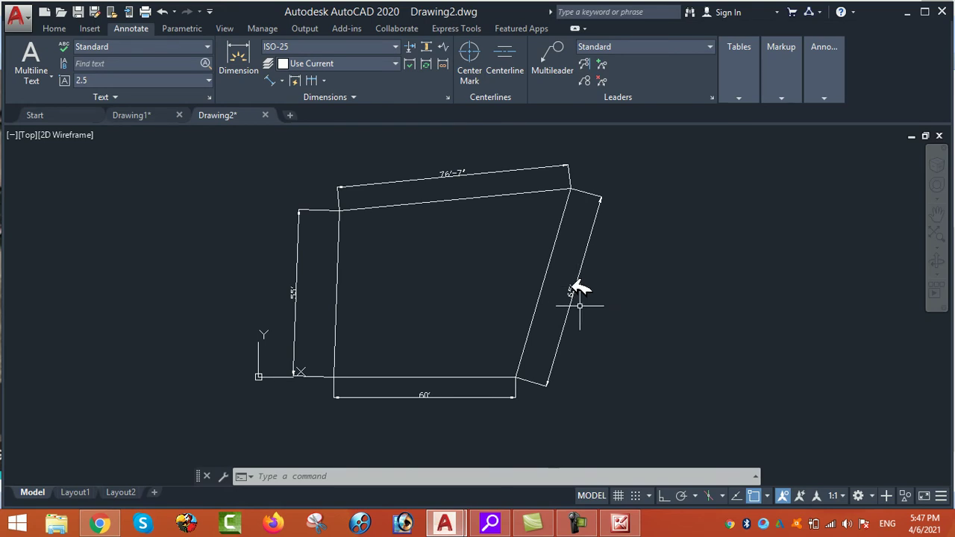
pyautogui.scroll(5, 574, 291)
pyautogui.scroll(-5, 575, 331)
pyautogui.scroll(4, 367, 154)
pyautogui.scroll(-2, 420, 208)
pyautogui.scroll(-2, 420, 207)
pyautogui.scroll(-2, 514, 250)
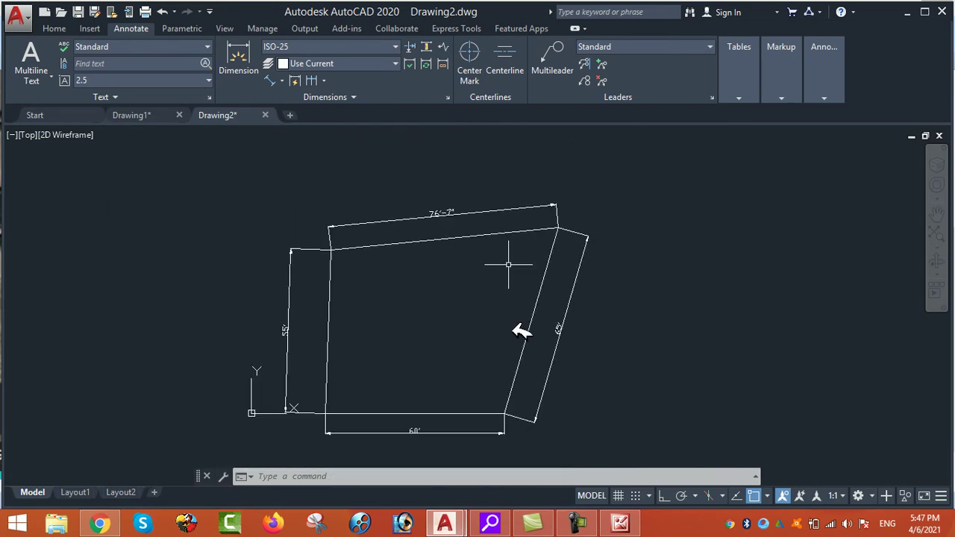
pyautogui.click(636, 524)
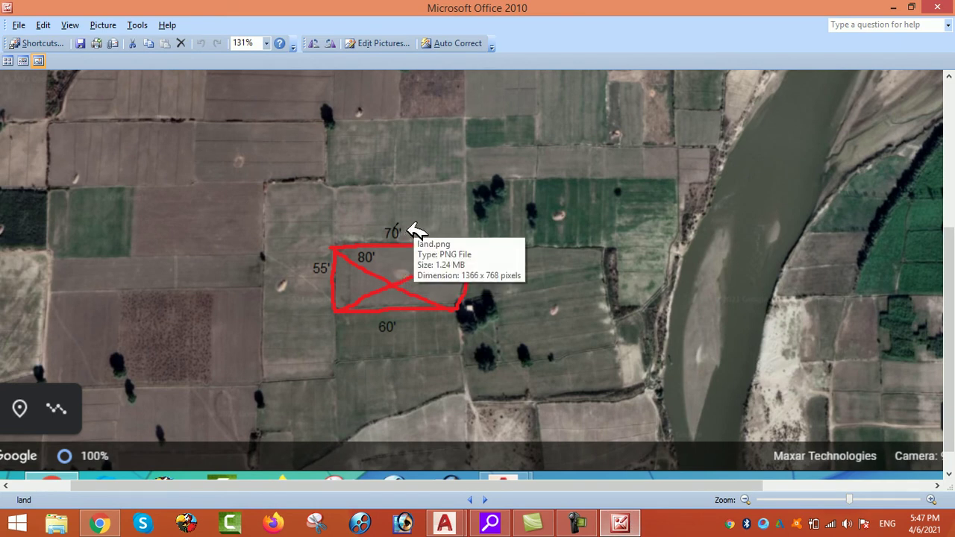
pyautogui.scroll(-1, 423, 227)
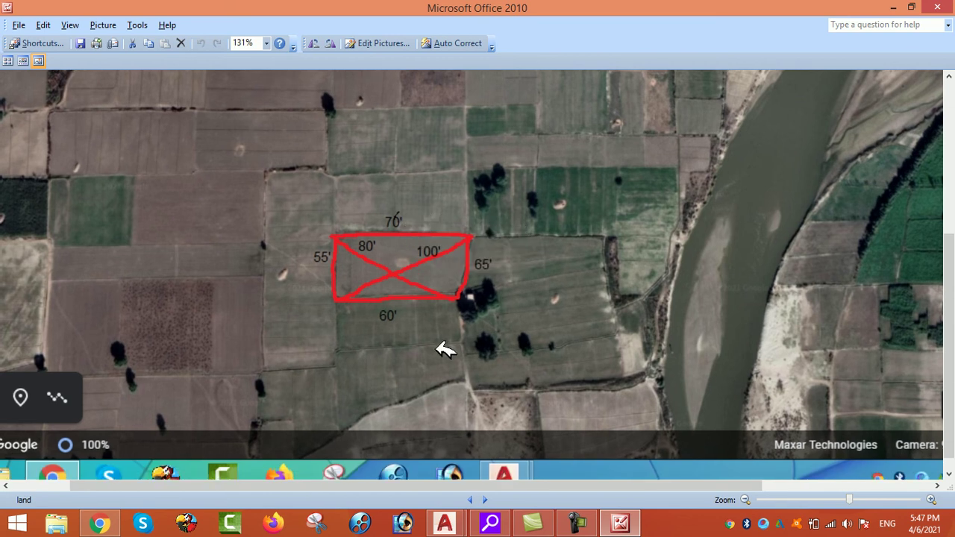
pyautogui.scroll(5, 455, 351)
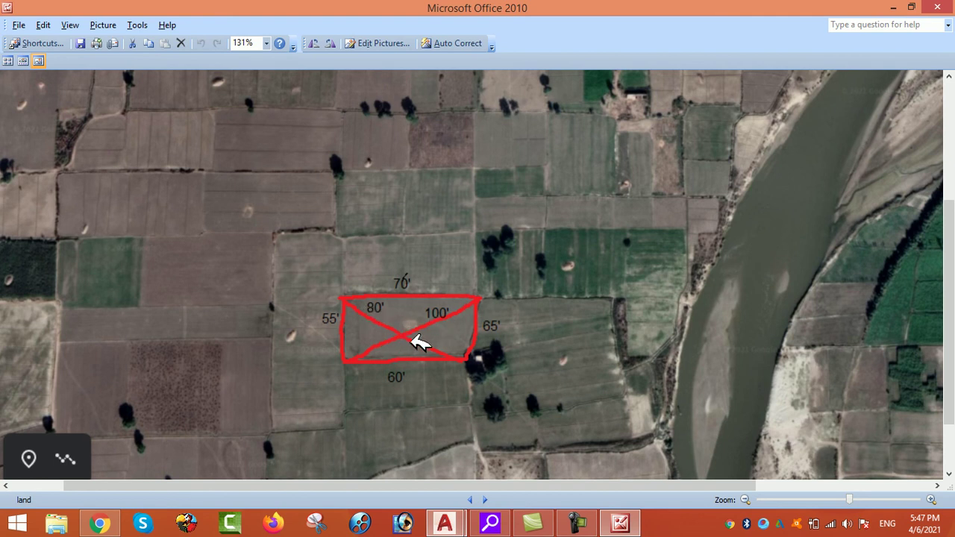
pyautogui.moveTo(445, 522)
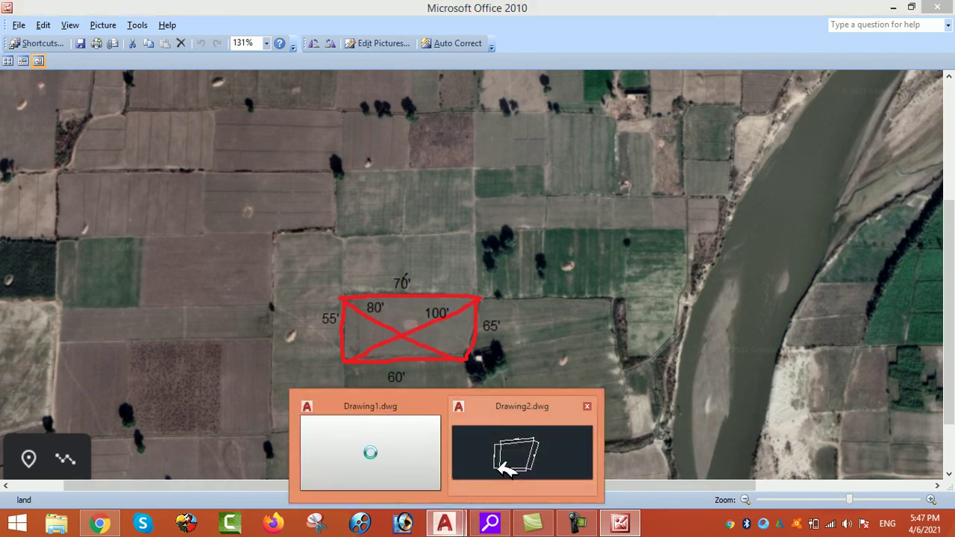
pyautogui.click(518, 448)
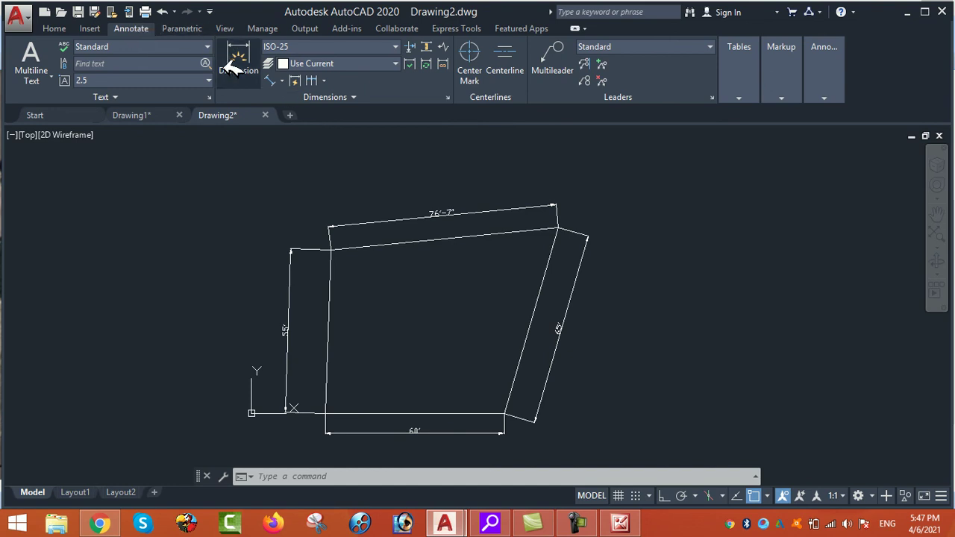
# - Add an aligned dimension along the diagonal from the plot's upper-left to lower-right corner, and check it against the land image before returning to Drawing2
pyautogui.click(287, 77)
pyautogui.click(313, 130)
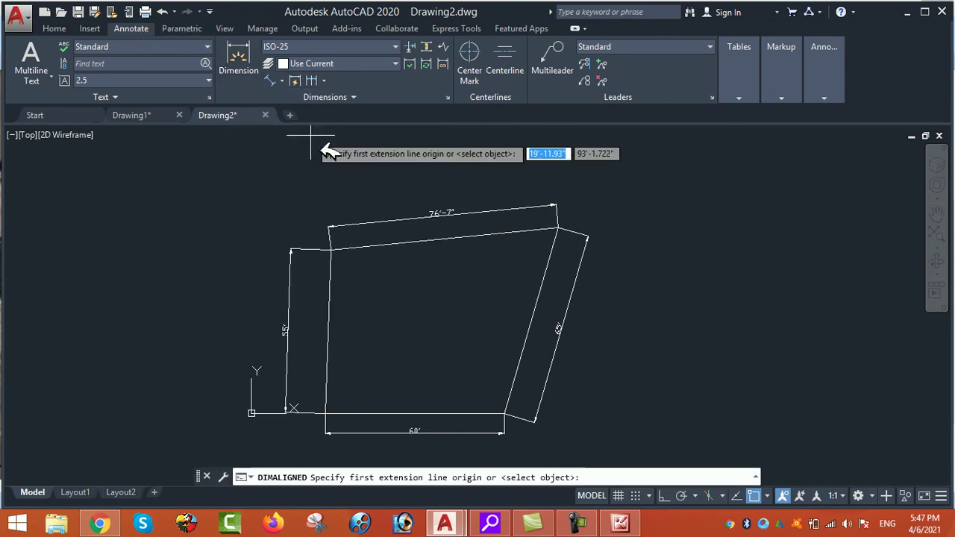
pyautogui.scroll(5, 328, 260)
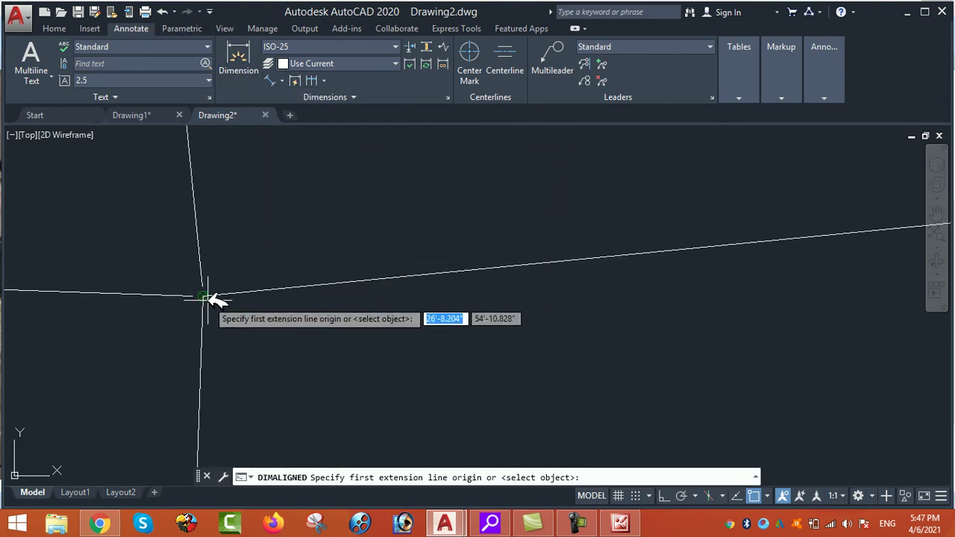
pyautogui.click(203, 296)
pyautogui.scroll(-5, 202, 296)
pyautogui.scroll(5, 490, 394)
pyautogui.moveTo(531, 488); pyautogui.dragTo(550, 406, button='middle')
pyautogui.click(572, 326)
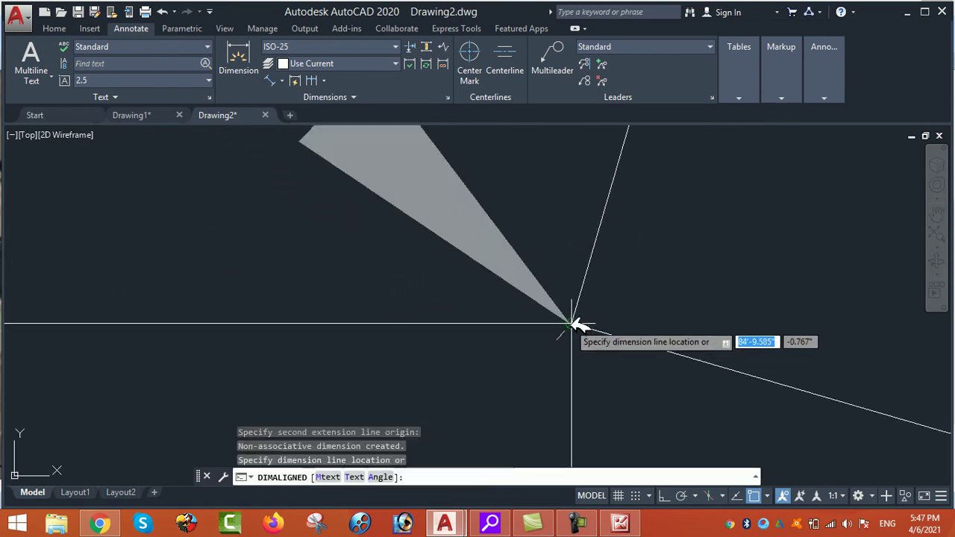
pyautogui.scroll(-5, 572, 326)
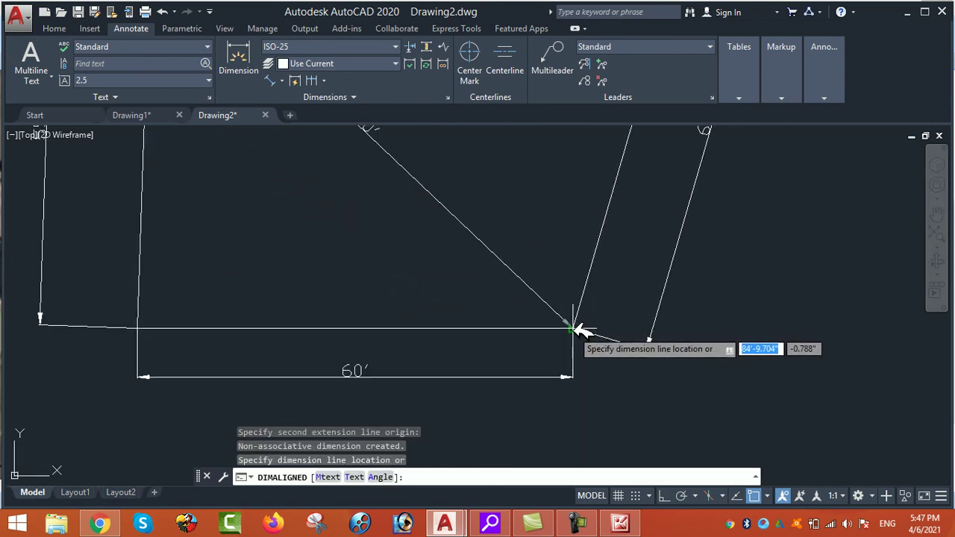
pyautogui.click(541, 291)
pyautogui.scroll(5, 514, 258)
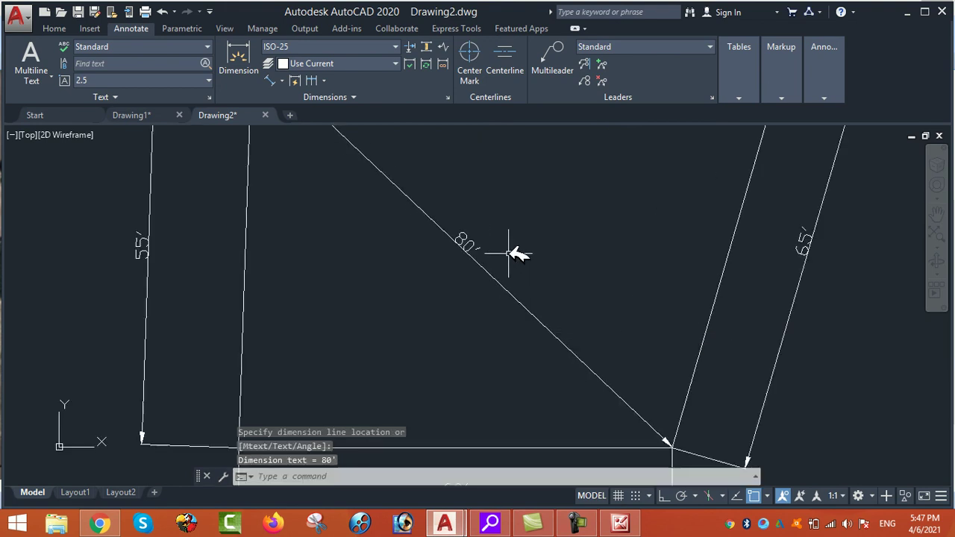
pyautogui.click(625, 515)
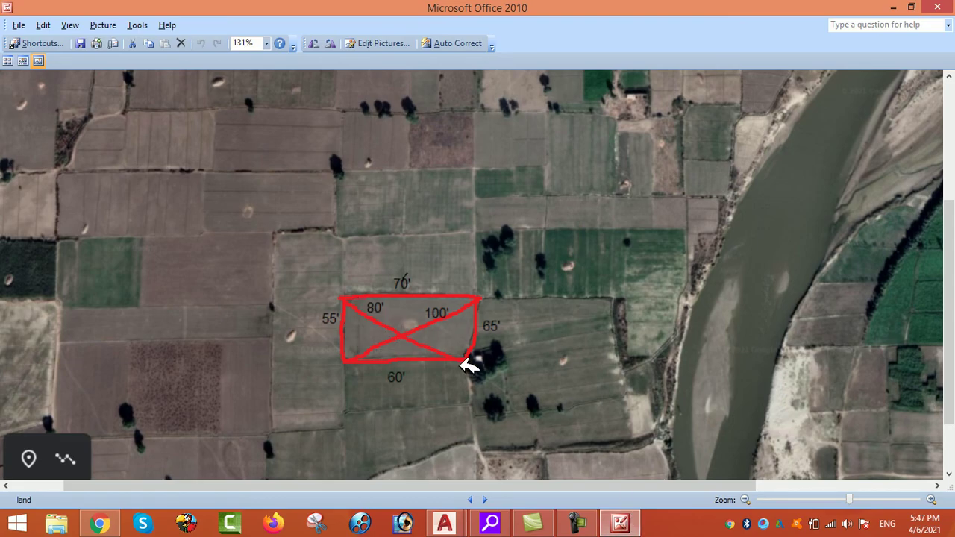
pyautogui.moveTo(462, 522)
pyautogui.click(482, 452)
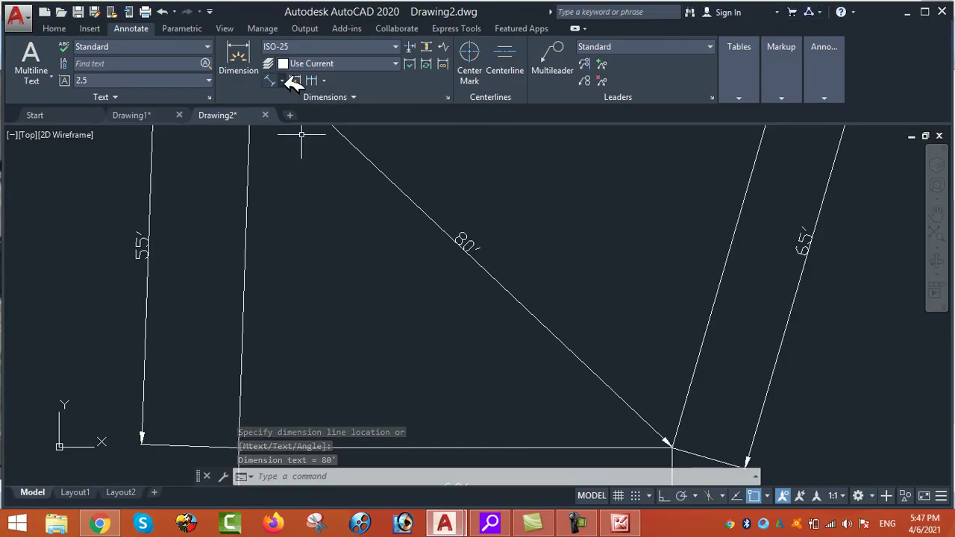
# - Add an aligned dimension along the other diagonal, from the plot's lower-left corner to its upper-right corner
pyautogui.click(282, 81)
pyautogui.click(307, 131)
pyautogui.scroll(5, 250, 343)
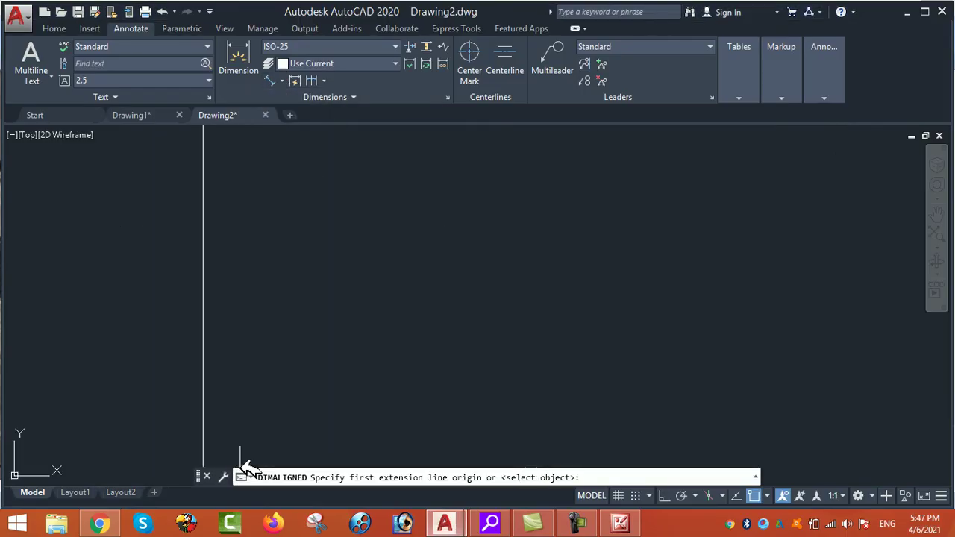
pyautogui.scroll(-2, 244, 276)
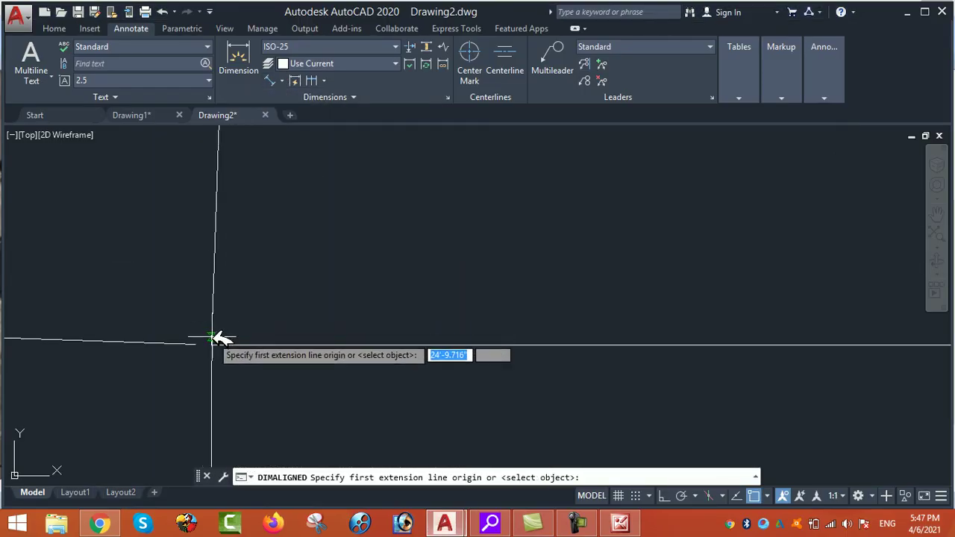
pyautogui.click(214, 340)
pyautogui.press('Escape')
pyautogui.press('Return')
pyautogui.click(216, 343)
pyautogui.scroll(-4, 258, 403)
pyautogui.scroll(5, 448, 254)
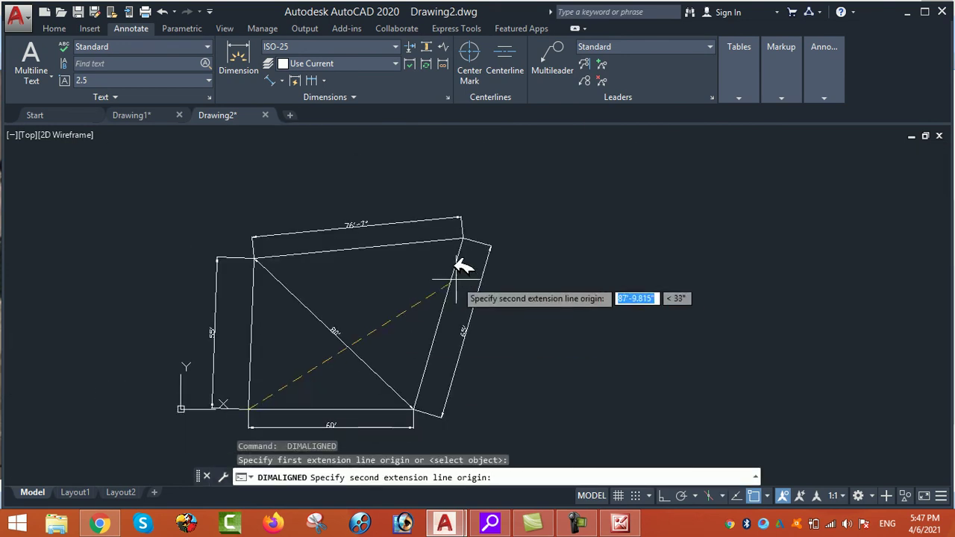
pyautogui.scroll(3, 457, 231)
pyautogui.click(416, 190)
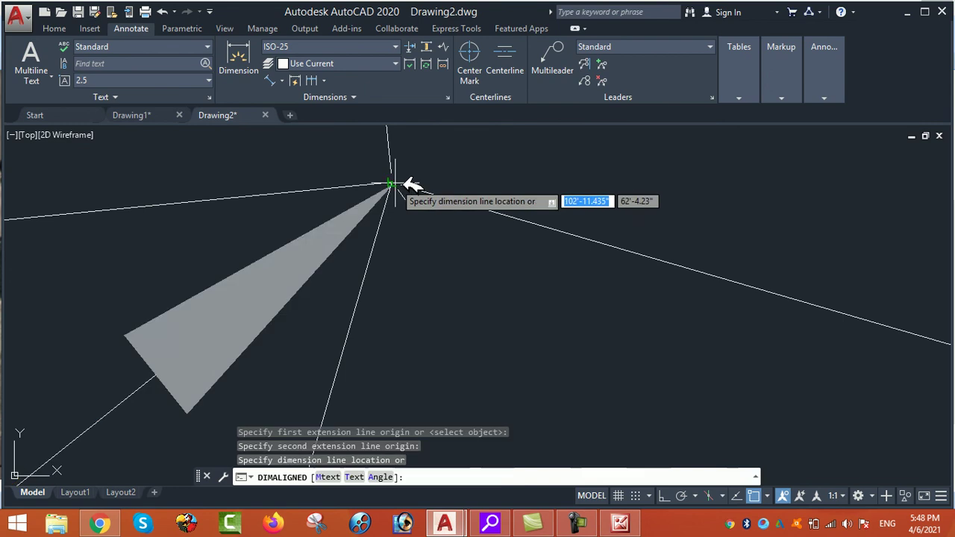
pyautogui.scroll(-4, 420, 188)
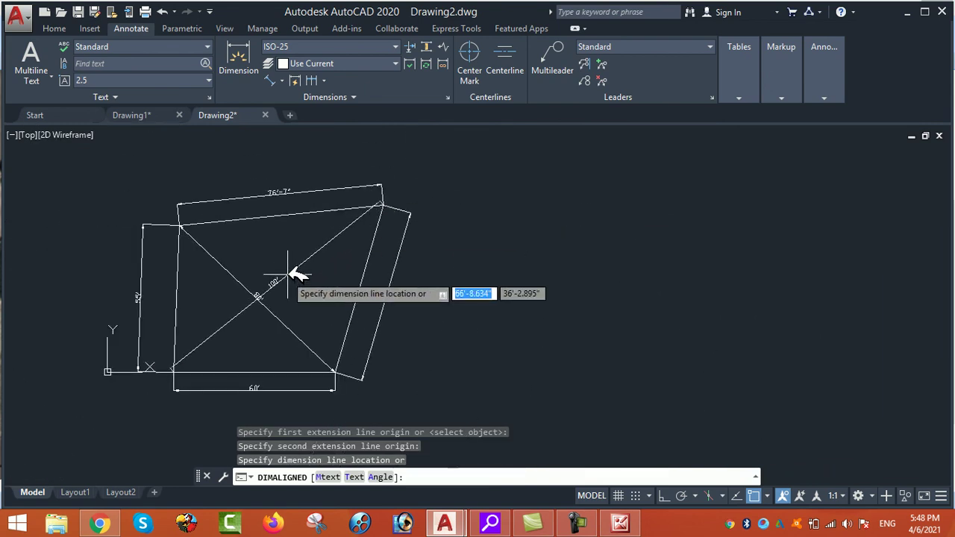
pyautogui.click(298, 282)
pyautogui.scroll(4, 232, 320)
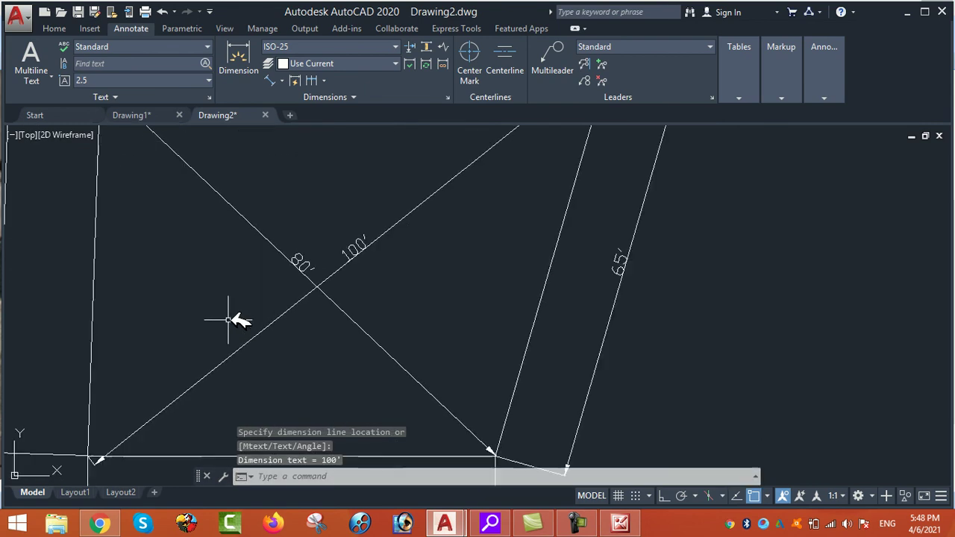
# - Check the plot's side and diagonal dimensions against the land image, and examine the fully dimensioned plot in Drawing2
pyautogui.scroll(-2, 590, 489)
pyautogui.click(619, 525)
pyautogui.click(619, 525)
pyautogui.scroll(-3, 466, 275)
pyautogui.scroll(2, 479, 351)
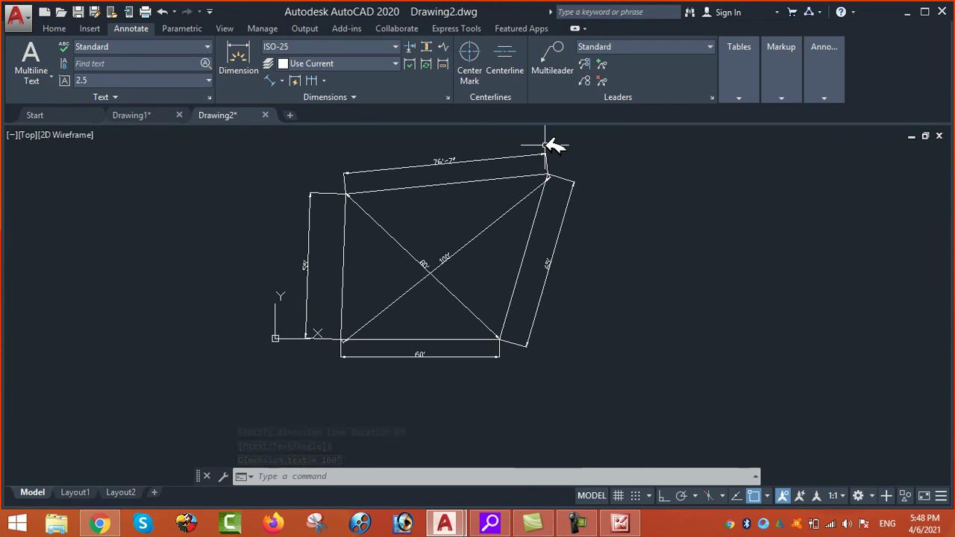
pyautogui.scroll(2, 544, 144)
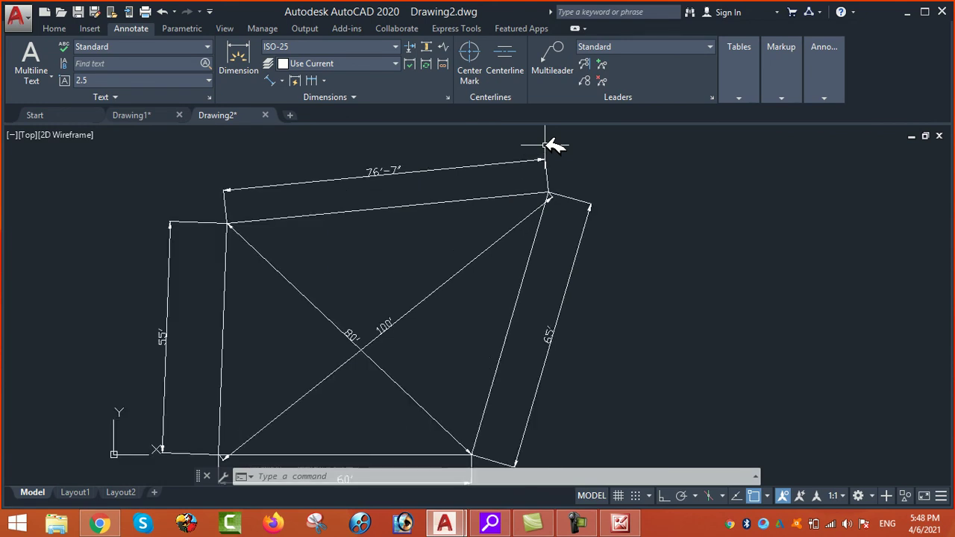
pyautogui.scroll(-2, 601, 176)
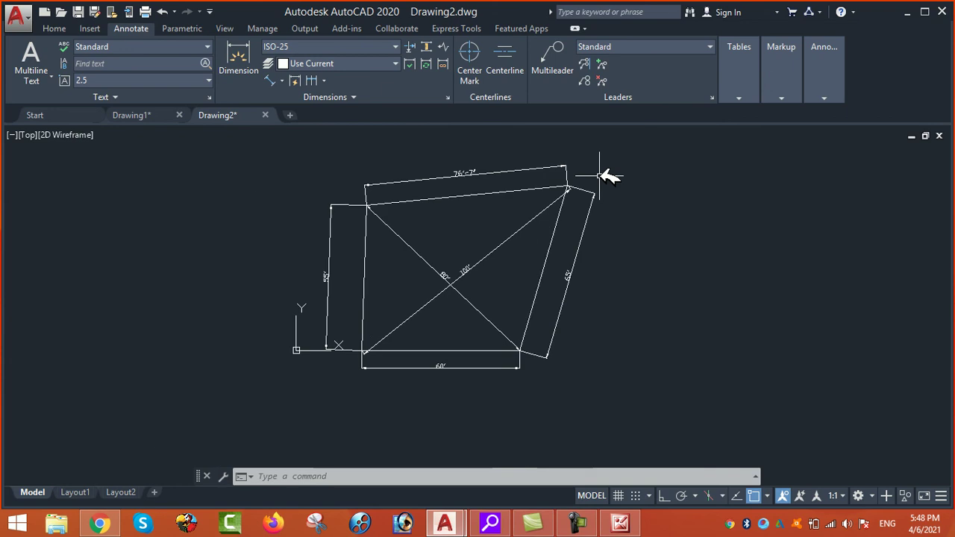
pyautogui.scroll(2, 600, 176)
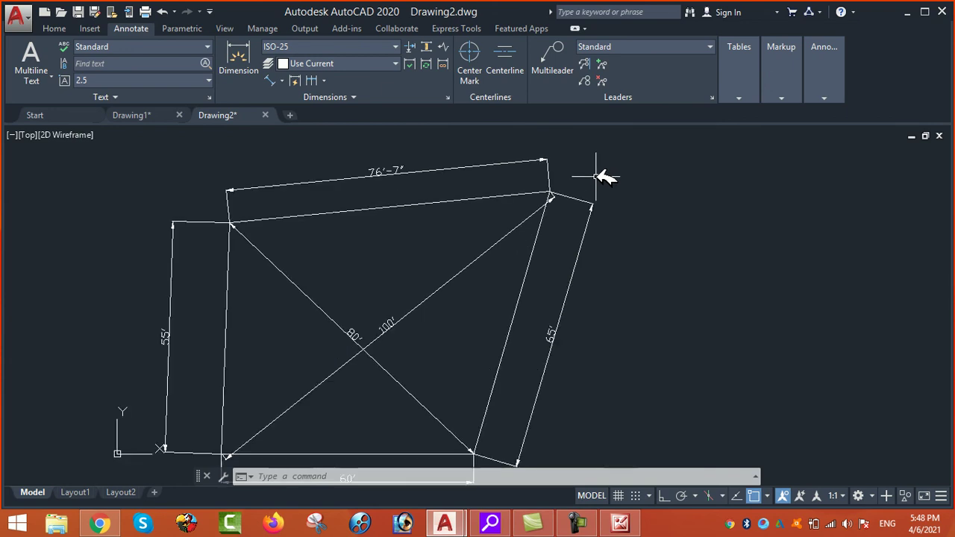
pyautogui.moveTo(614, 284)
pyautogui.mouseDown(button='middle')
pyautogui.moveTo(618, 263)
pyautogui.moveTo(618, 273)
pyautogui.mouseUp(button='middle')
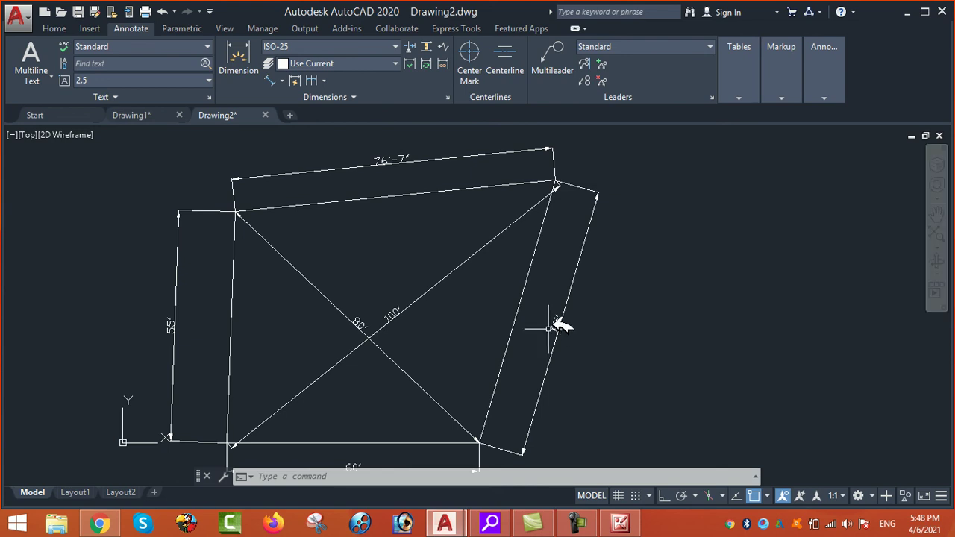
pyautogui.scroll(-2, 643, 241)
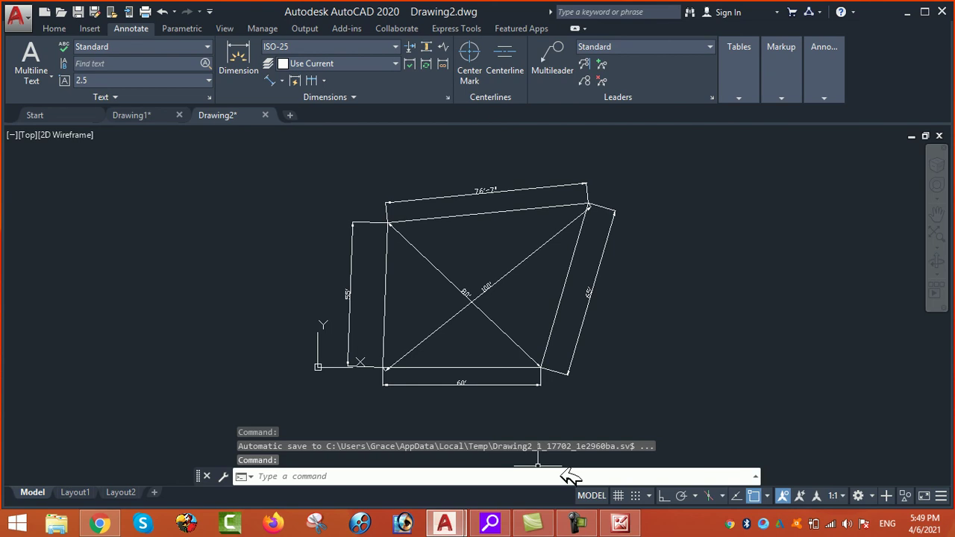
pyautogui.click(576, 522)
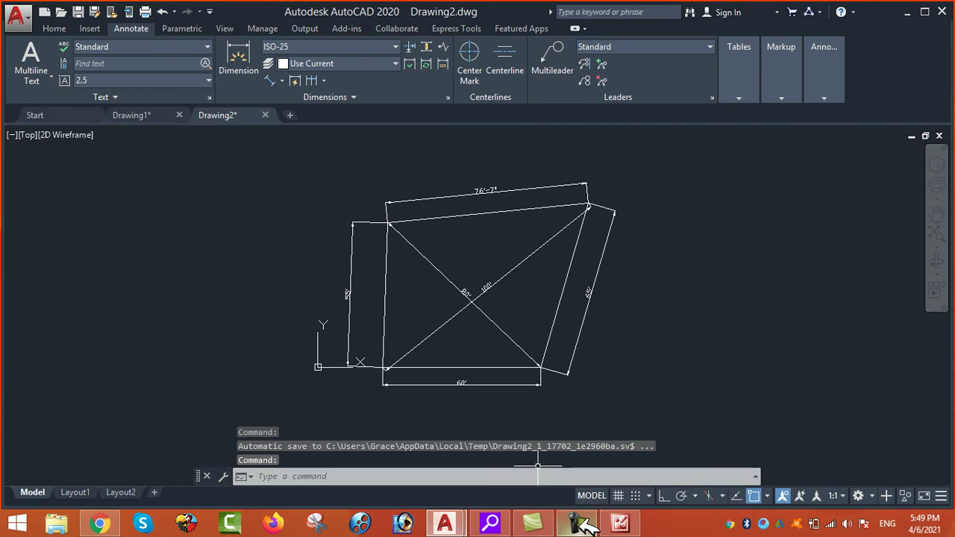